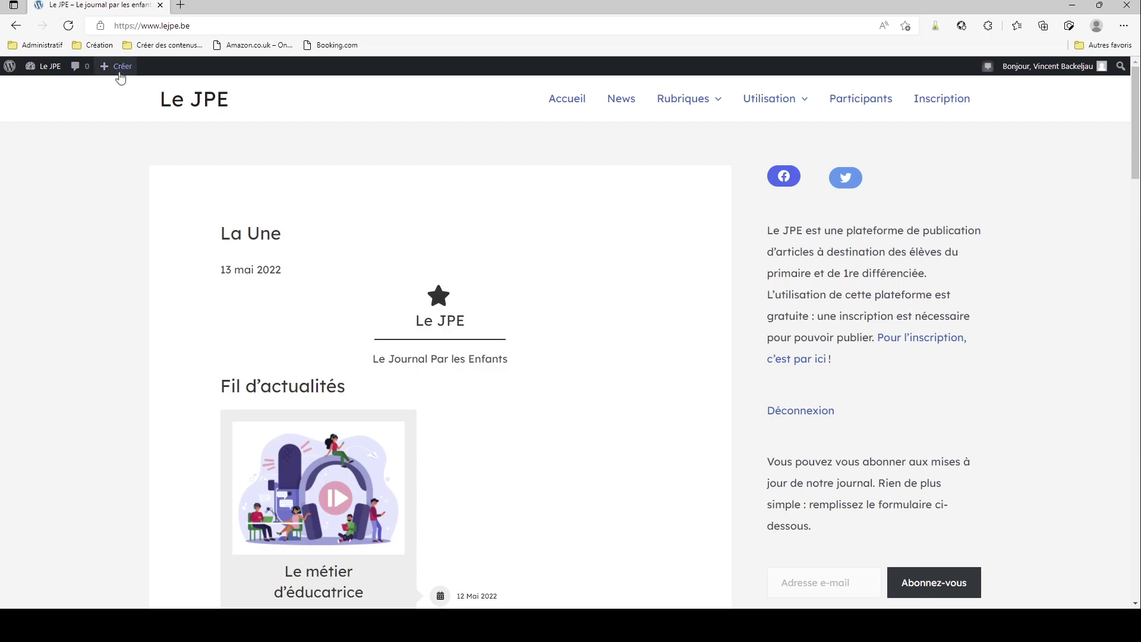
pyautogui.moveTo(121, 76)
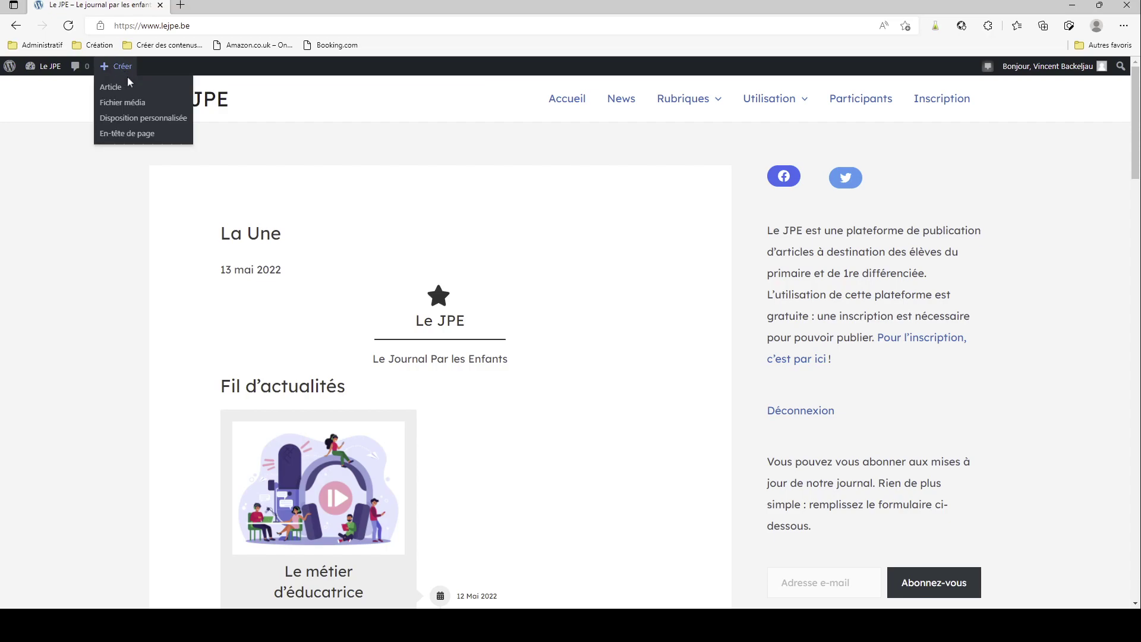
pyautogui.click(115, 94)
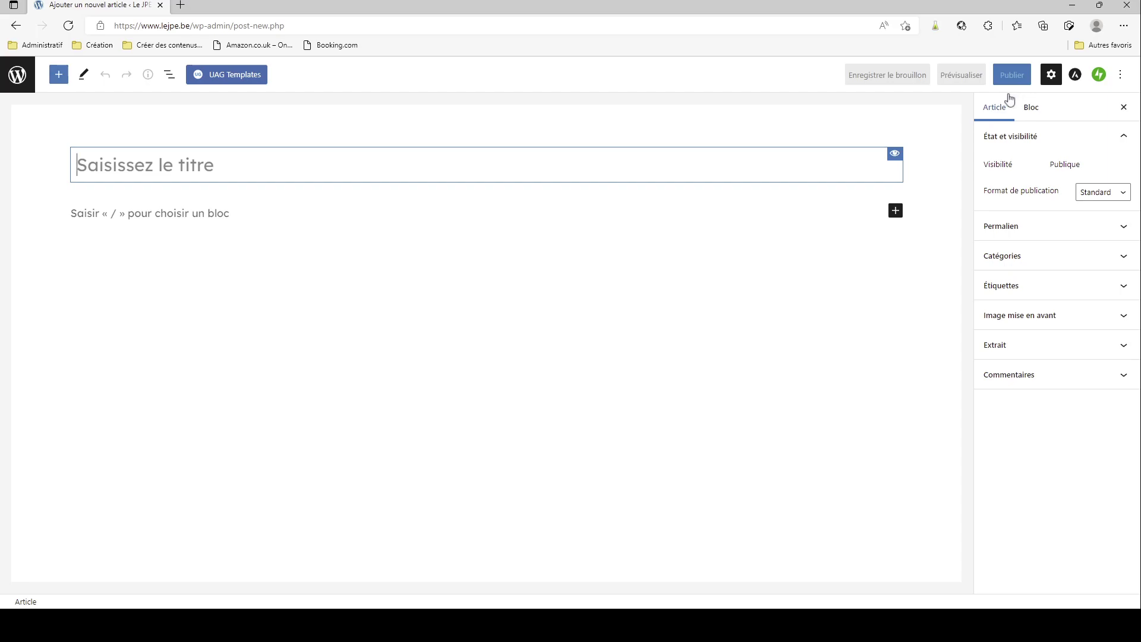
pyautogui.click(14, 82)
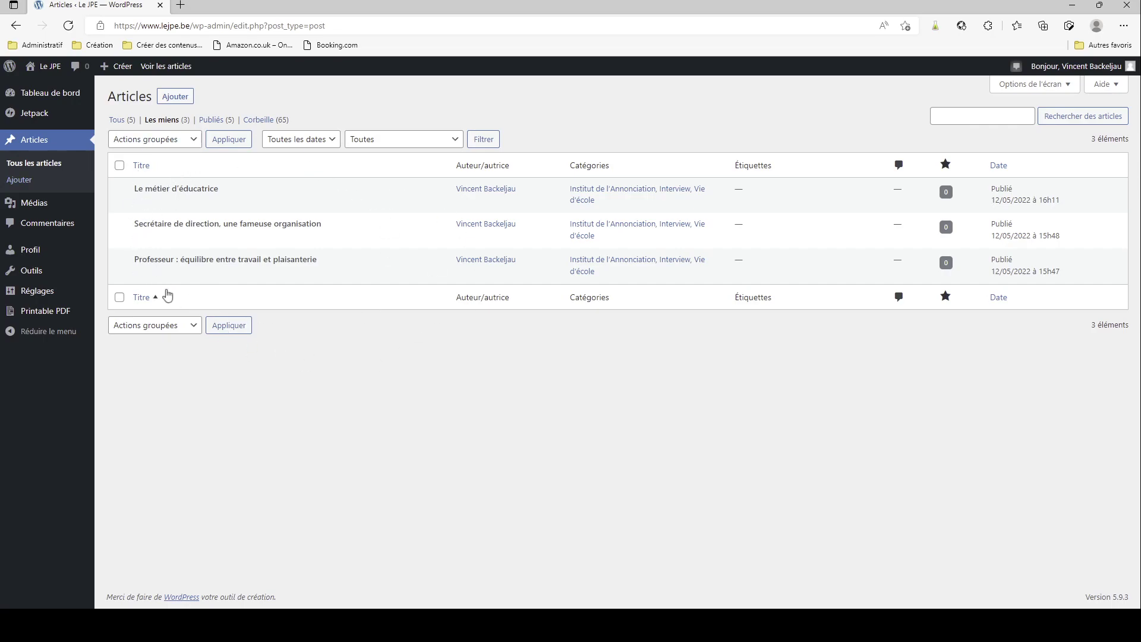
# Create a new article titled "Comment écrire un article"
pyautogui.moveTo(120, 73)
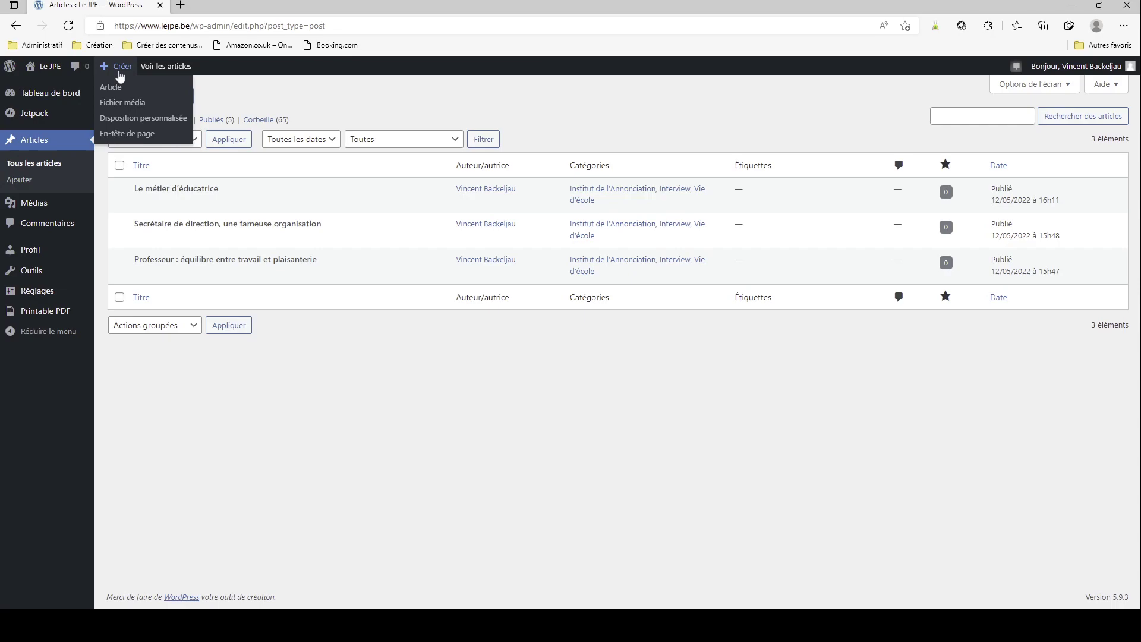
pyautogui.click(117, 91)
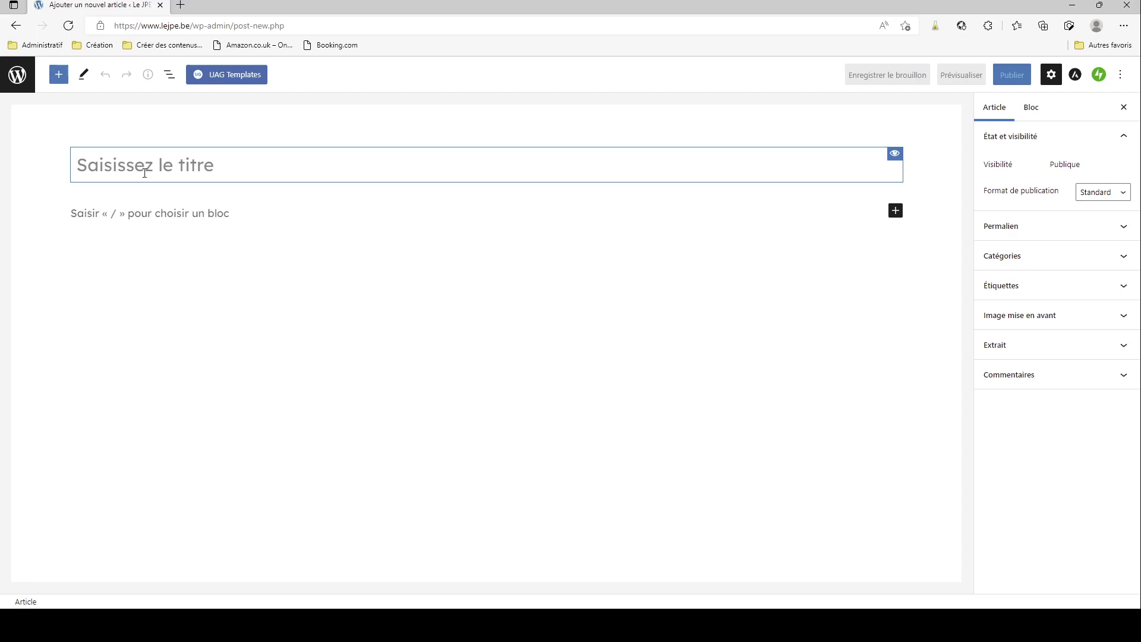
pyautogui.write('Comment écrire un article')
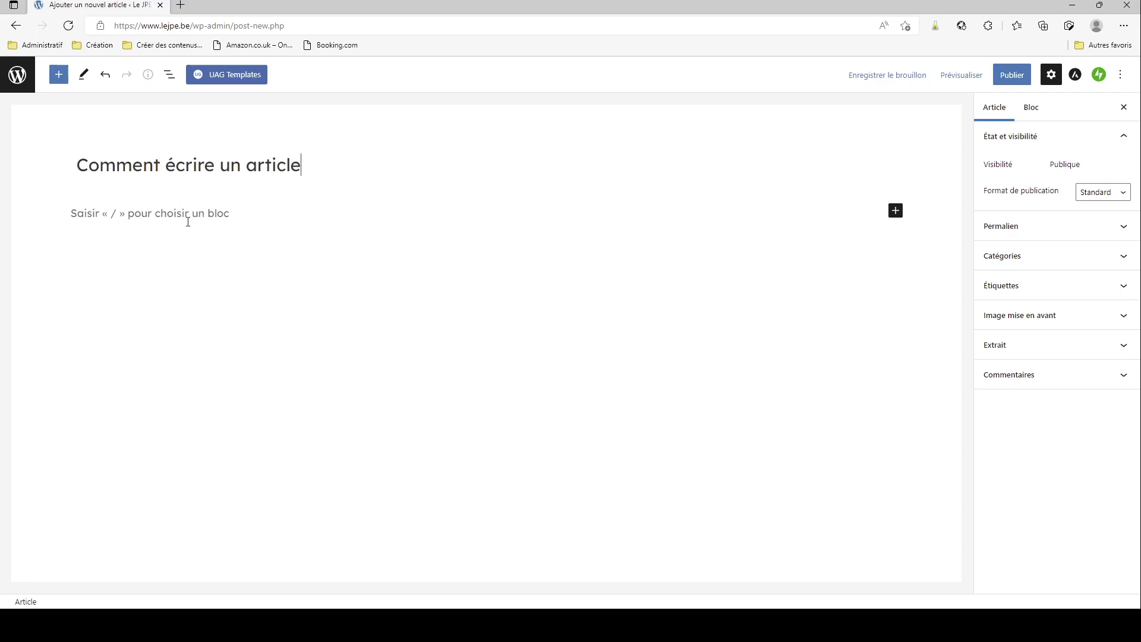
# Write two body paragraphs: "fsbv kjfv kjfv kjfnvk jndfjkn wsjn jsnj" and "hbds shbcvhs nb nswfbn bfsw"
pyautogui.click(82, 213)
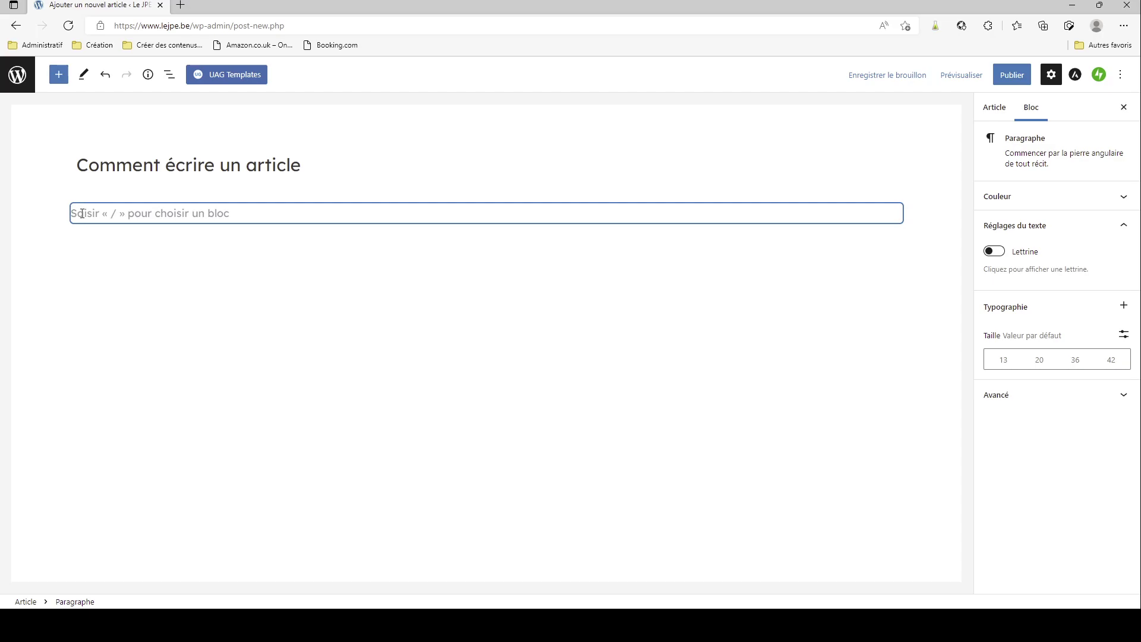
pyautogui.write('fsbv kjfv kjfv kjfnvk jndfjkn wsjn jsnj')
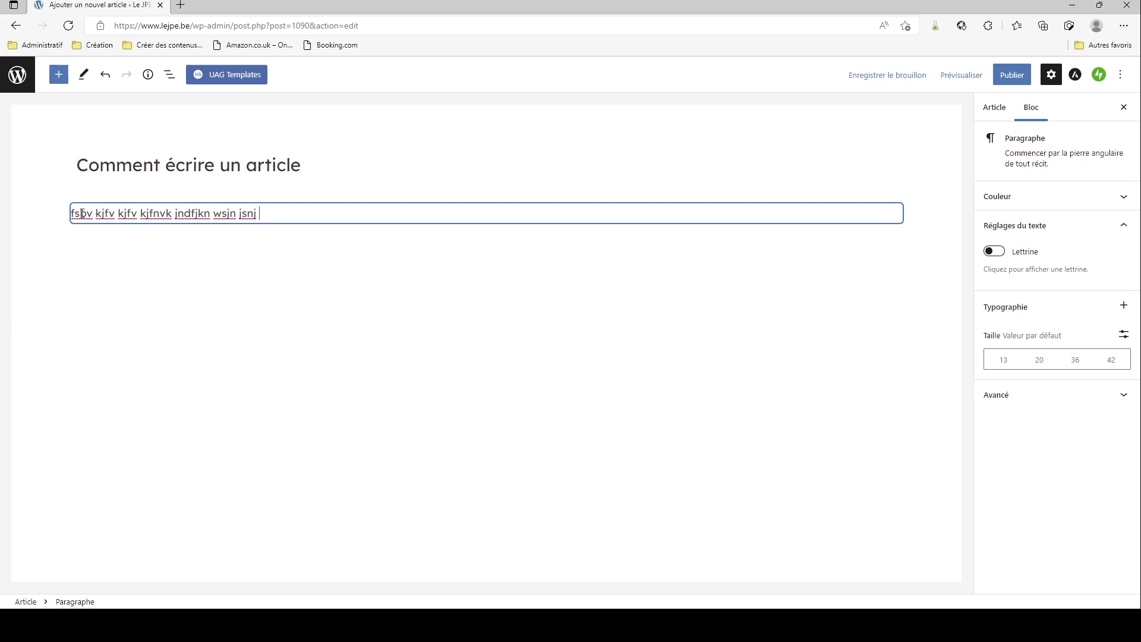
pyautogui.press('Return')
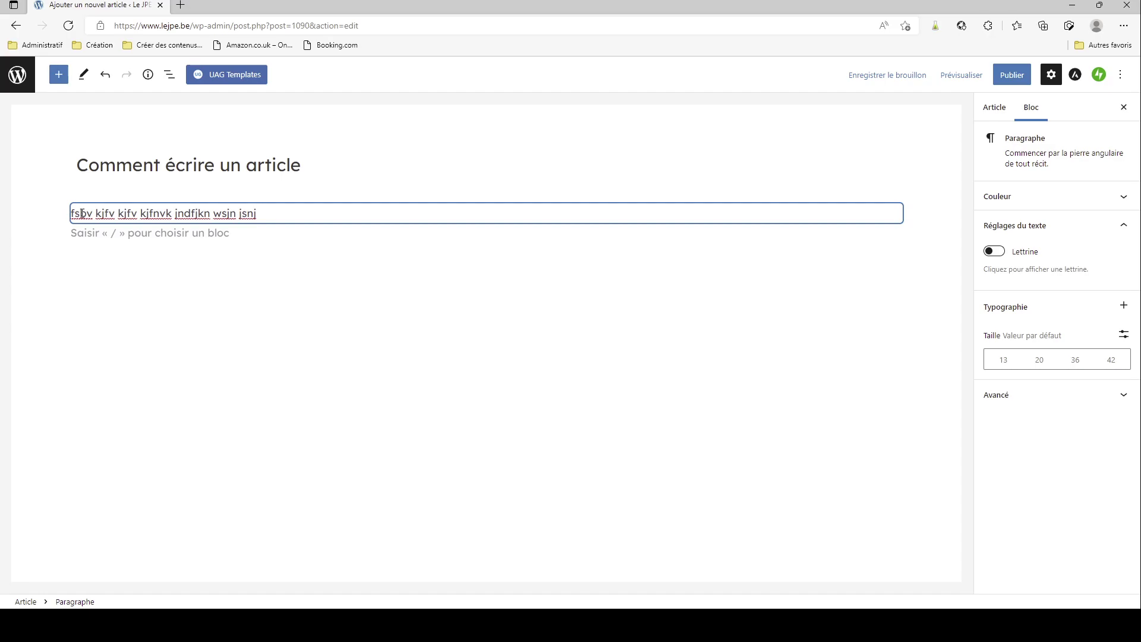
pyautogui.write('hbds shbcvhs nb nswfbn bfsw')
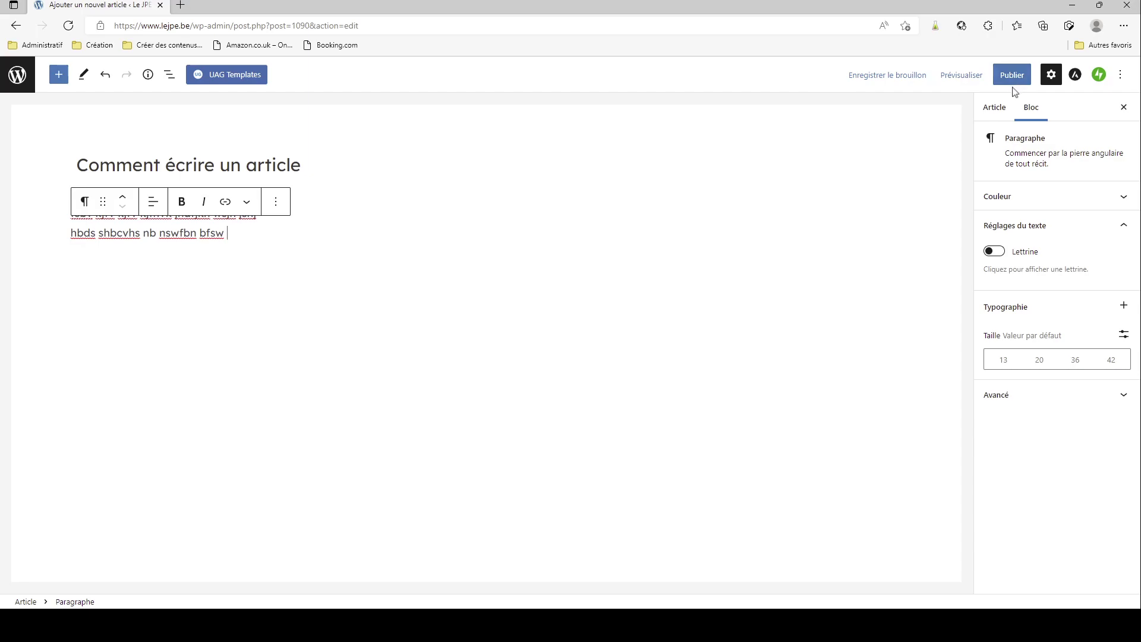
# Preview the two-paragraph article in a new browser tab and compare its paragraph spacing with the editor
pyautogui.click(971, 83)
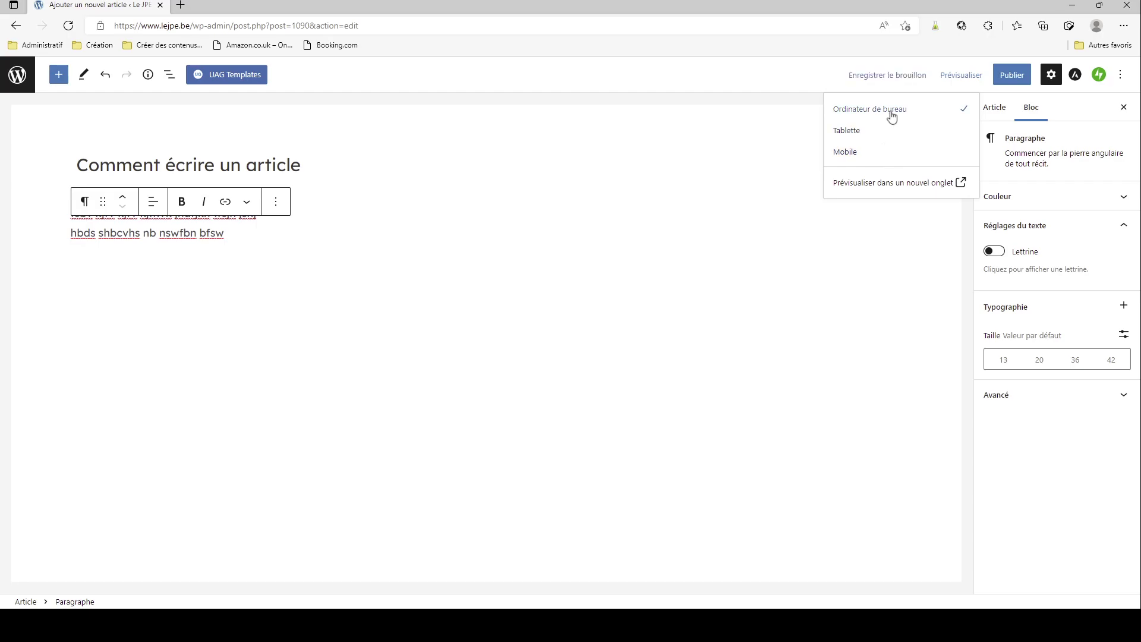
pyautogui.click(795, 253)
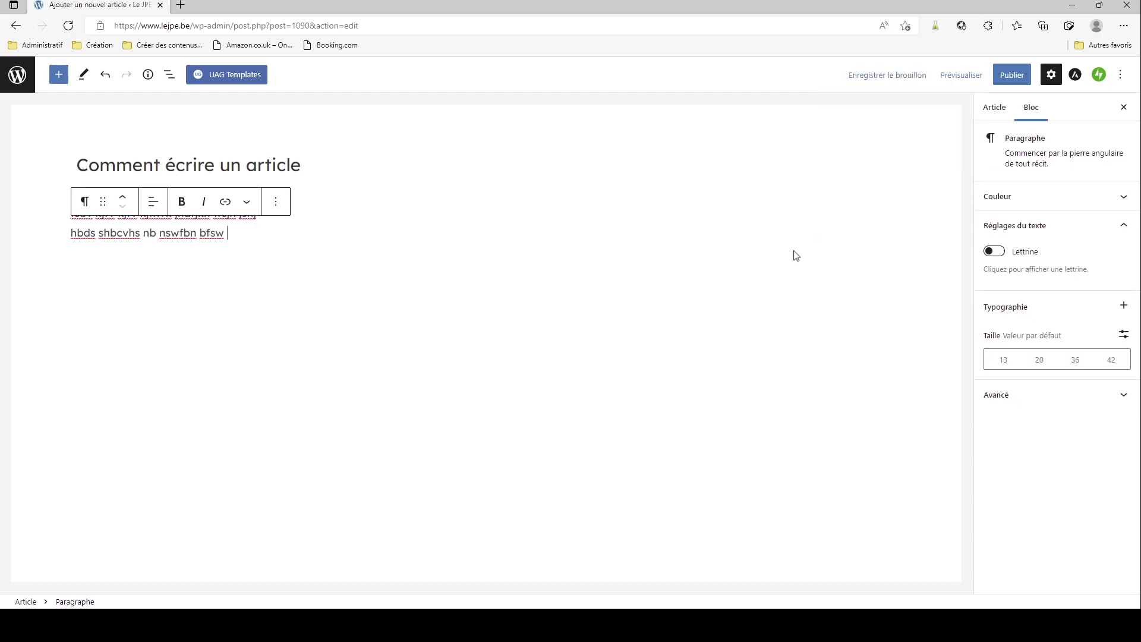
pyautogui.click(967, 78)
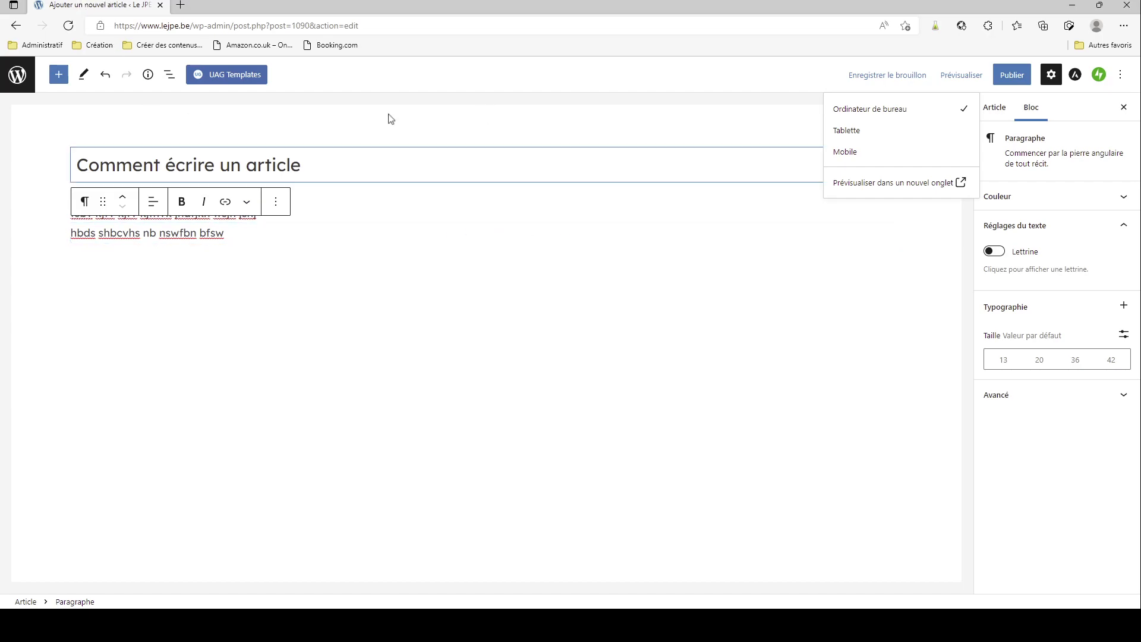
pyautogui.click(892, 188)
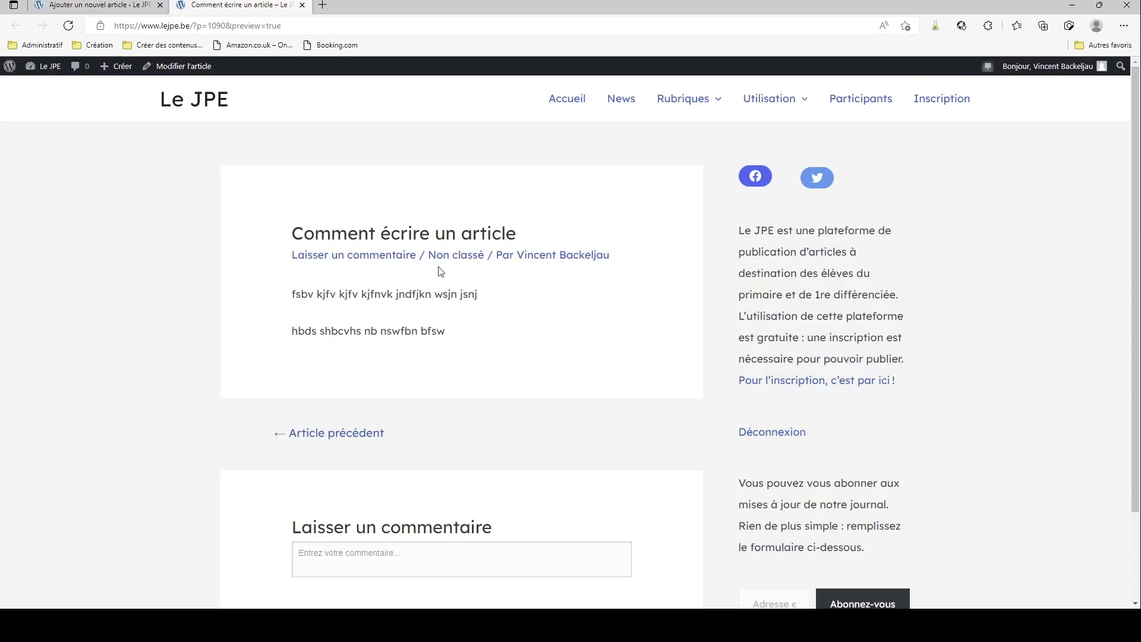
pyautogui.click(98, 4)
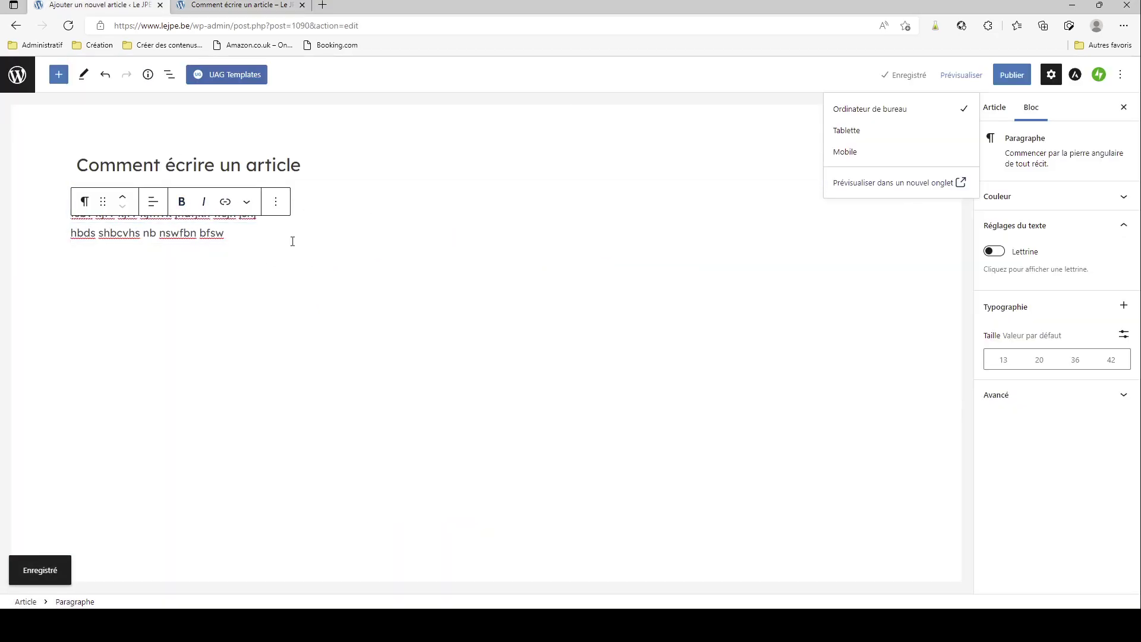
pyautogui.click(236, 5)
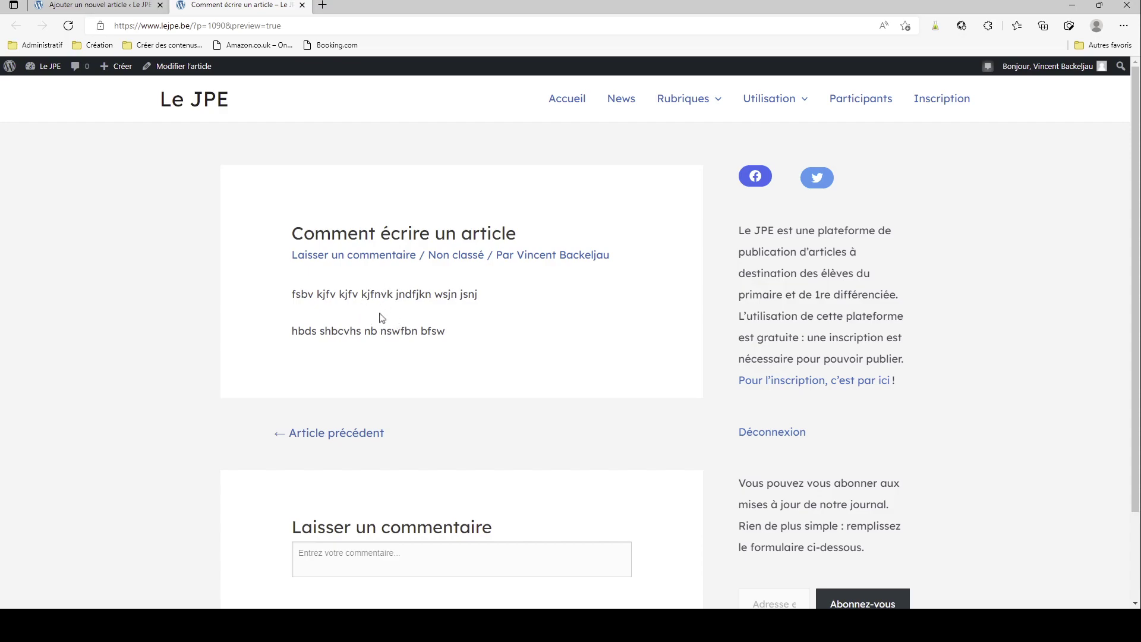
# Return to the editor and merge the second paragraph into the first
pyautogui.click(76, 5)
pyautogui.click(86, 234)
pyautogui.click(73, 238)
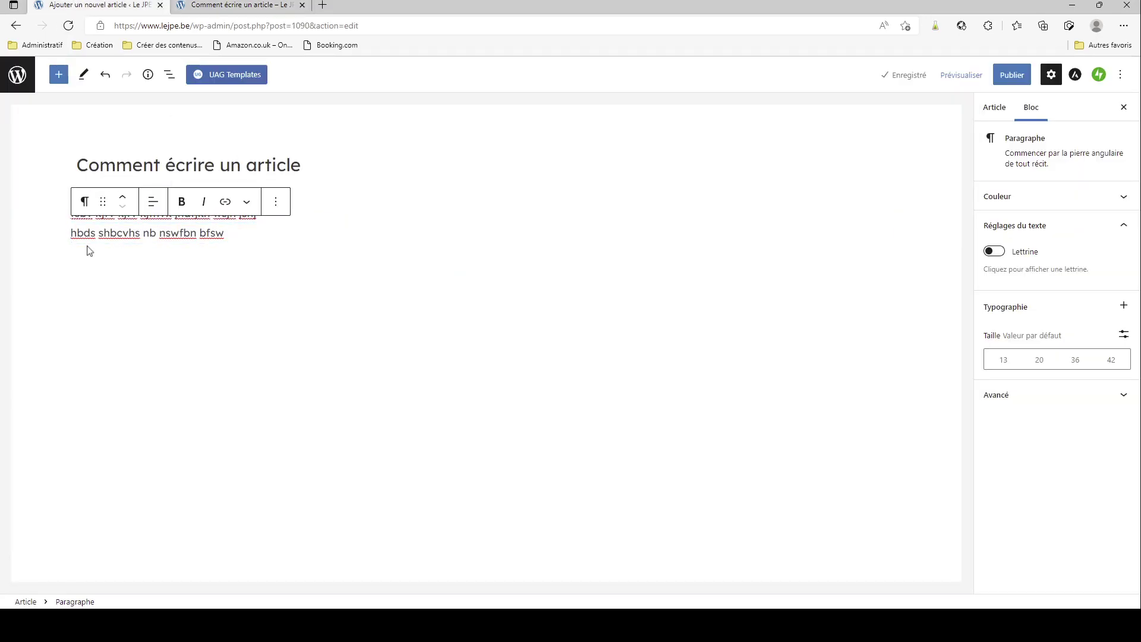
pyautogui.press('BackSpace')
# Extend the merged paragraph with filler text running from "hbcv hbv jhfbv jhbevdk" to "jnkjgbfkj nkjngbkjngj ."
pyautogui.click(474, 215)
pyautogui.write('hbcv hbv jh')
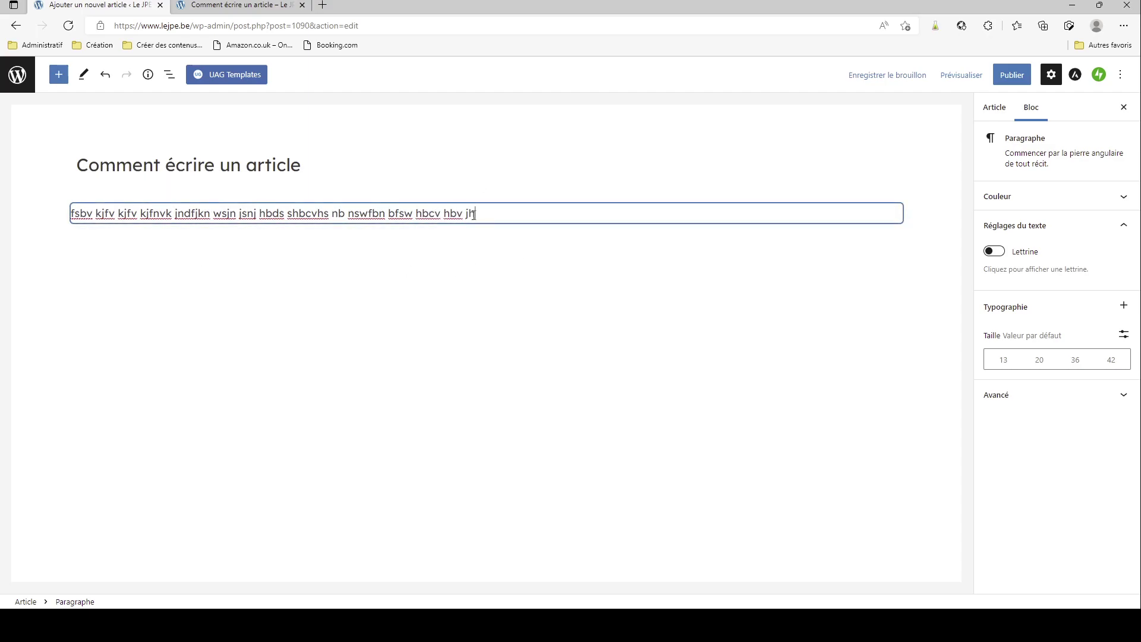
pyautogui.write('fbv jhbevdk jhbkgjbn kjgnb kbgd khfgbkhj ')
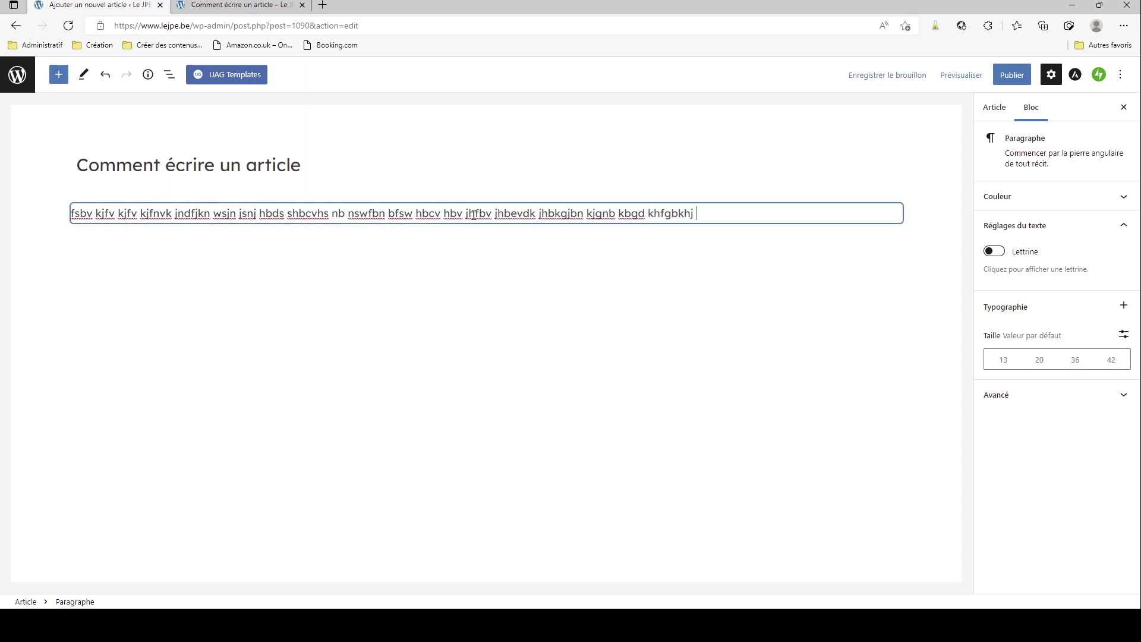
pyautogui.write('bgkjhb kgb kgb dgkb kgjbn kj')
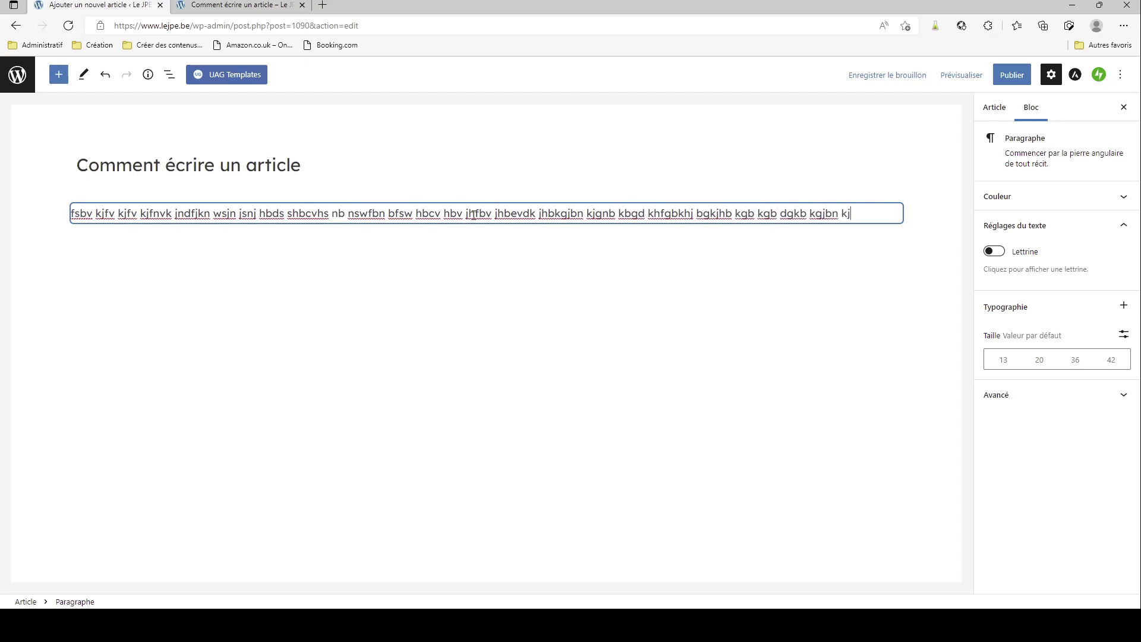
pyautogui.write('gfnbjk kjnb jnbg jknfgkbj nkdgbn kjn')
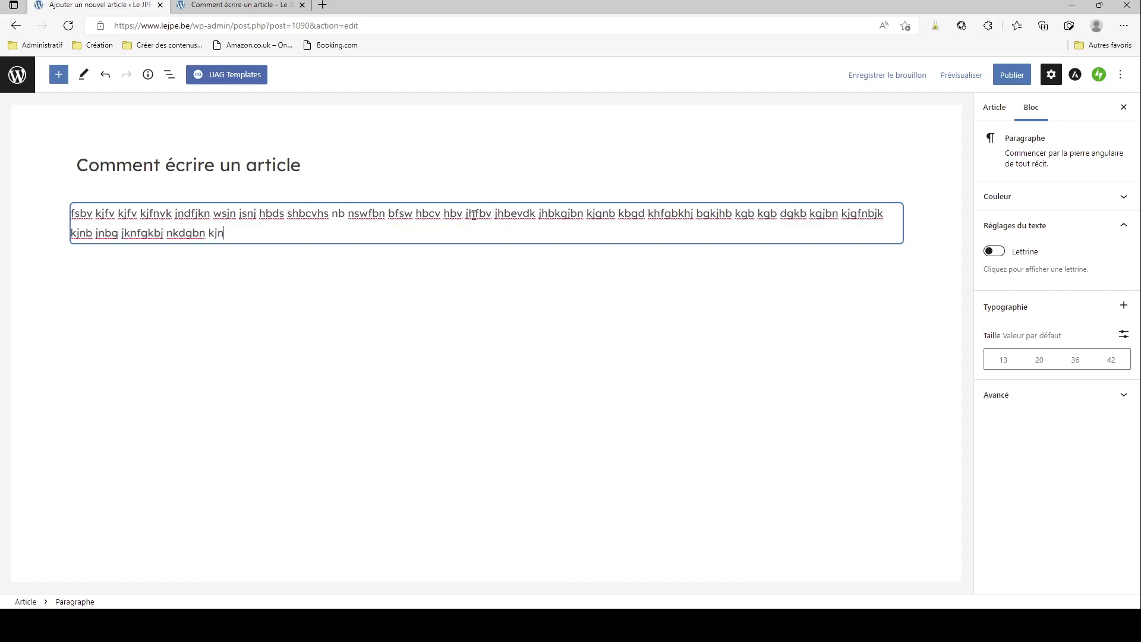
pyautogui.write('fgb jnkjgbfkj nkjngbkjngj .')
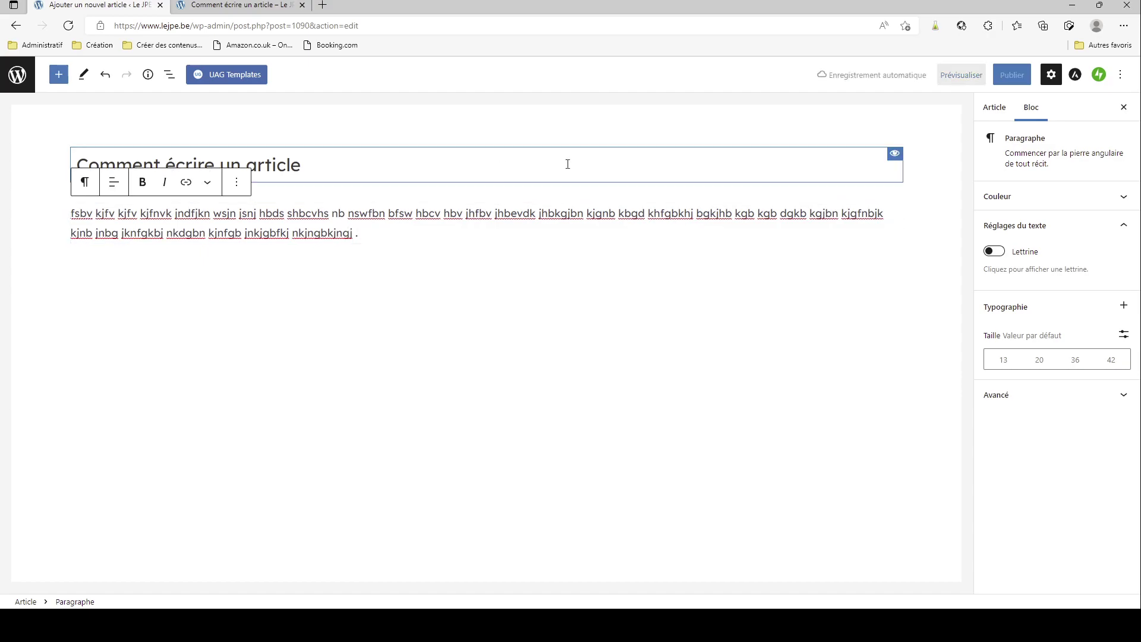
# Preview the article with its single long paragraph in the separate tab, and return to the editor
pyautogui.click(956, 78)
pyautogui.click(911, 184)
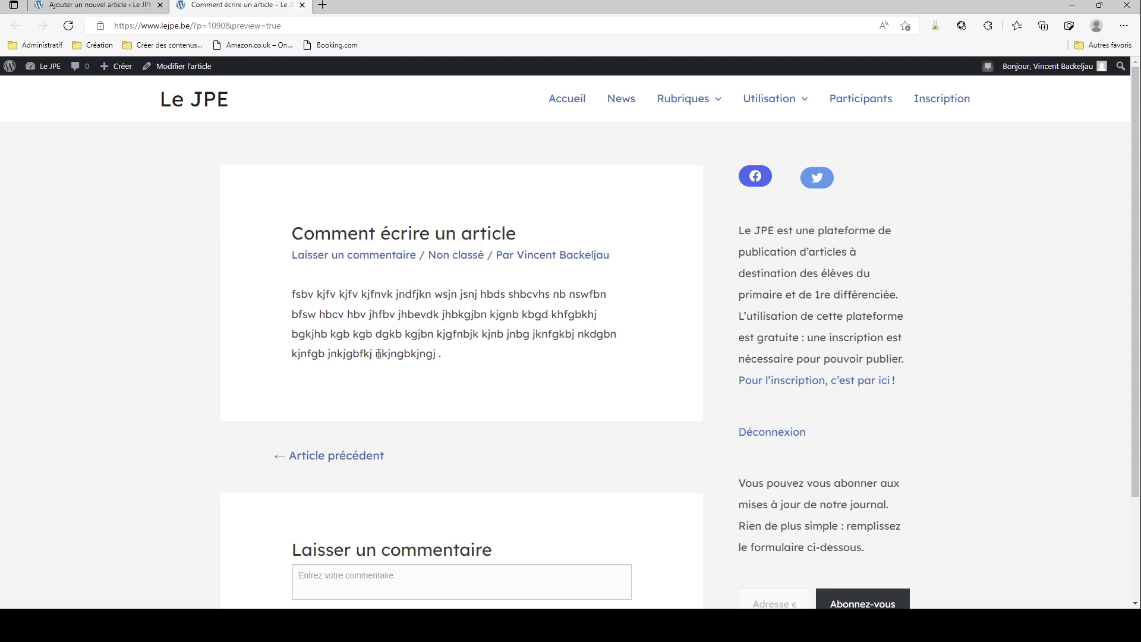
pyautogui.hotkey('ctrl', 'shift', 'Tab')
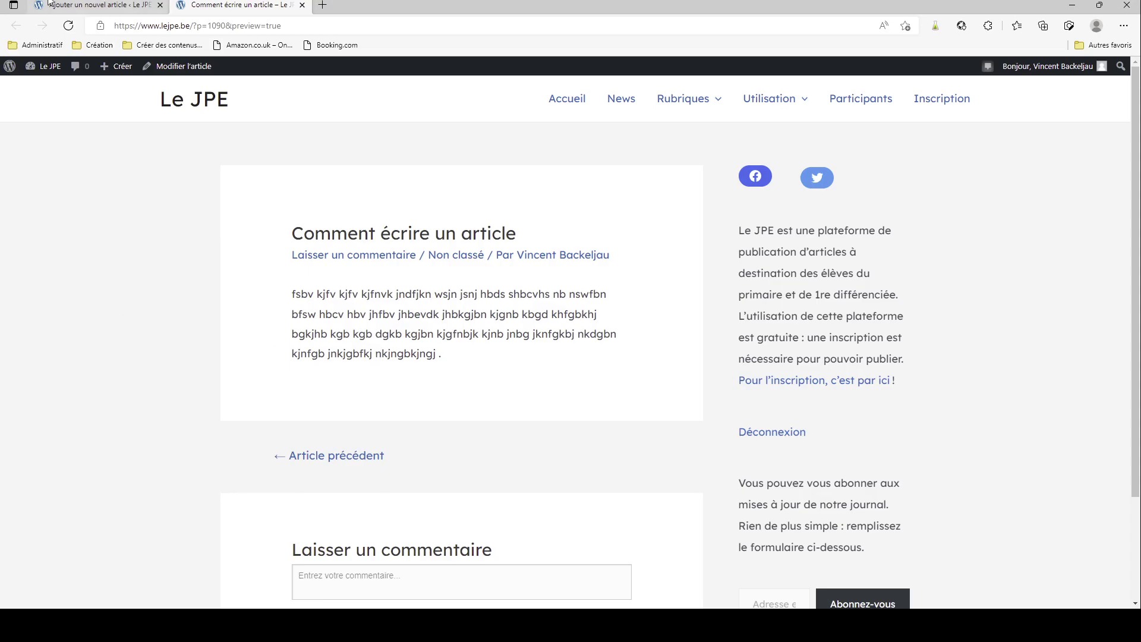
# Add a second paragraph below the first reading "sdhbvsk fbv kbsfvk jhbfskv kjnfv kjnfvn kjnfvk nkjnv f"
pyautogui.click(378, 232)
pyautogui.press('Return')
pyautogui.write('sdhbvsk fbv k')
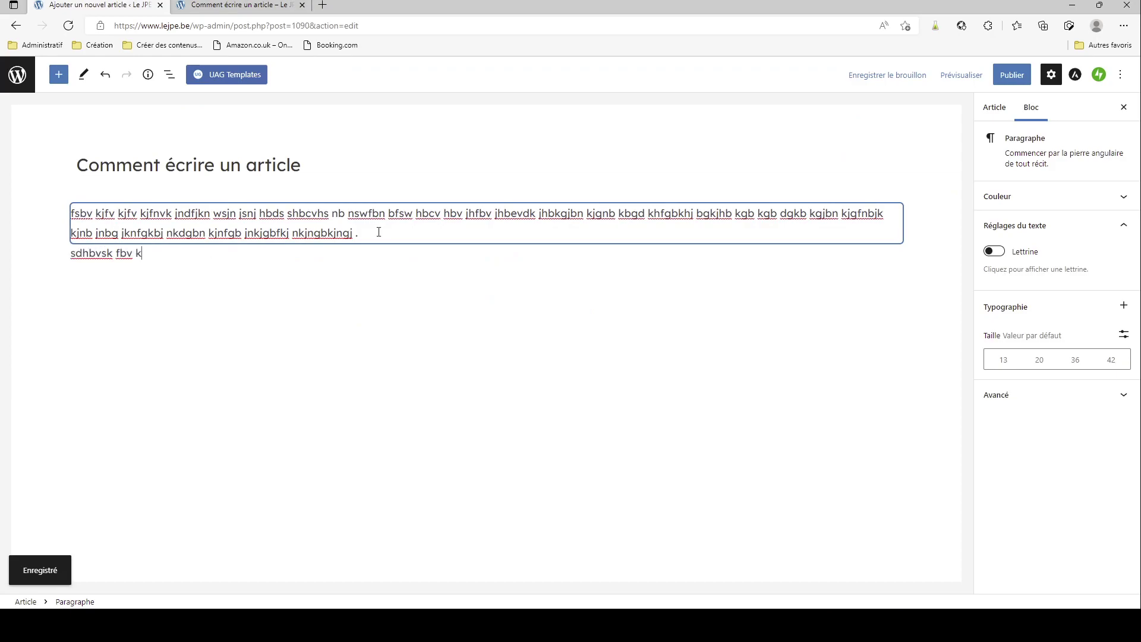
pyautogui.write('bsfvk jhbfskv kjnfv kjnfvn kjnfvk nkjnv f')
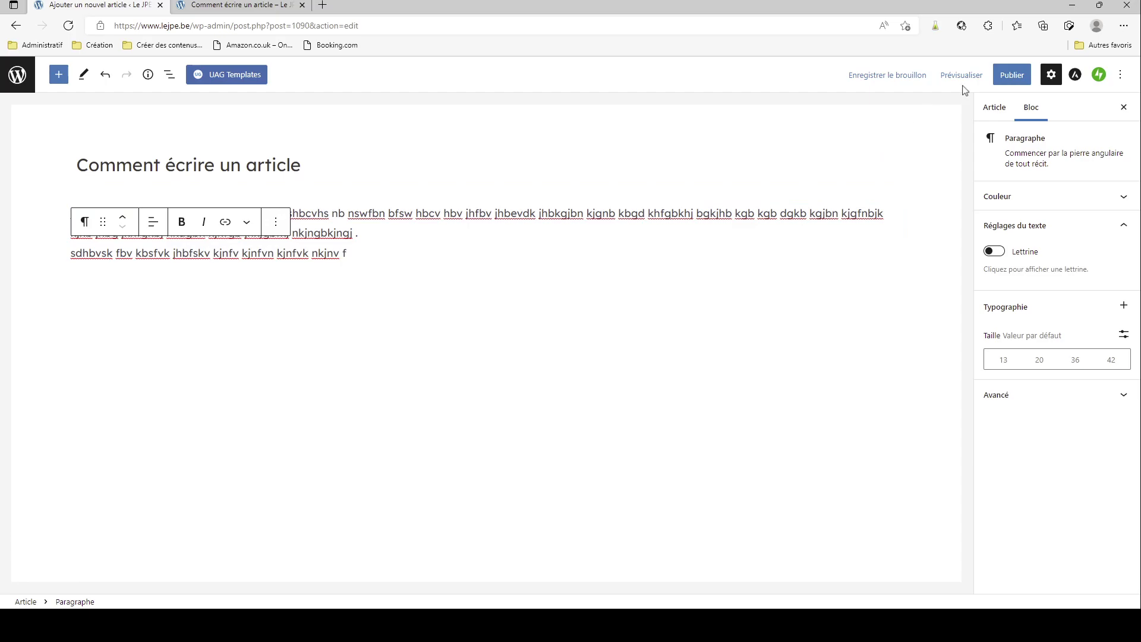
# Refresh the article's preview in its tab to examine the spacing before the added paragraph, and return to the editor
pyautogui.click(220, 3)
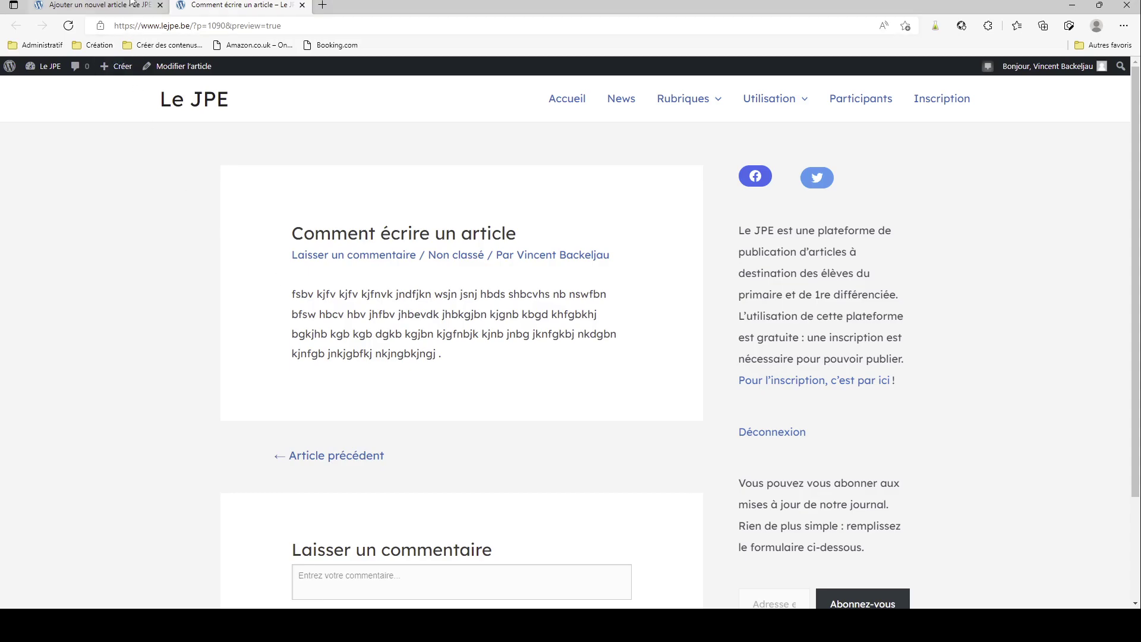
pyautogui.click(89, 5)
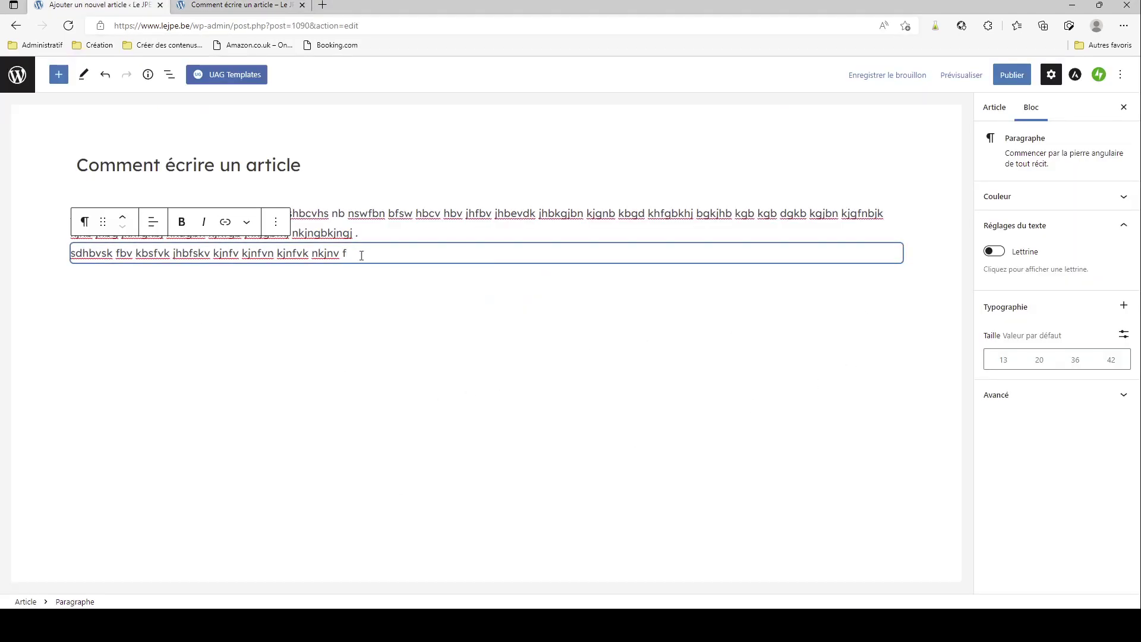
pyautogui.click(972, 77)
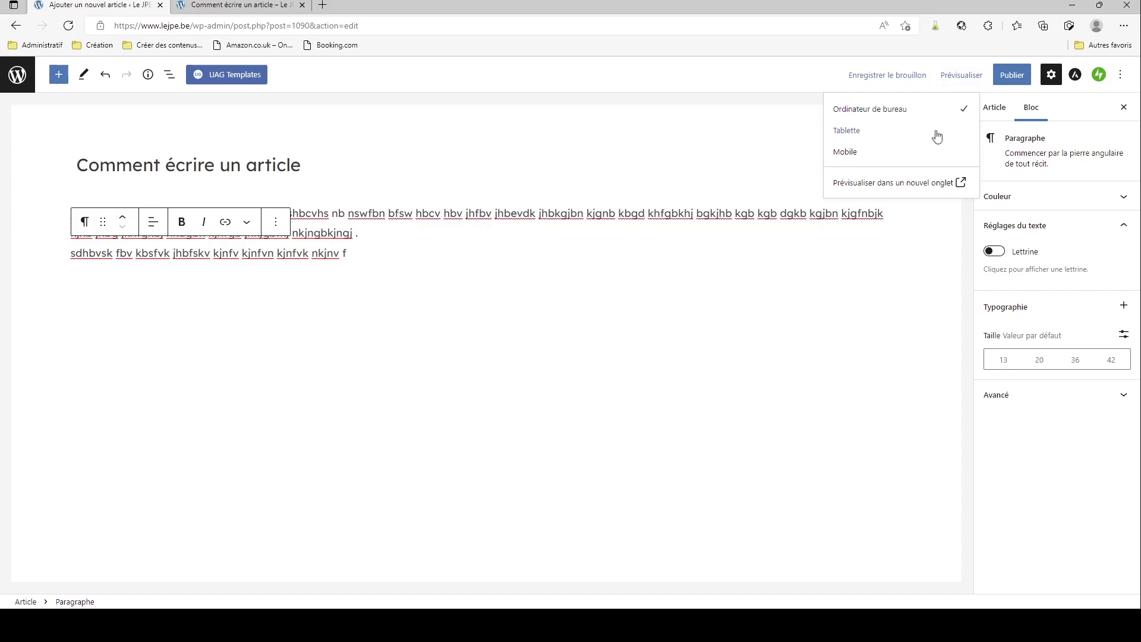
pyautogui.click(897, 182)
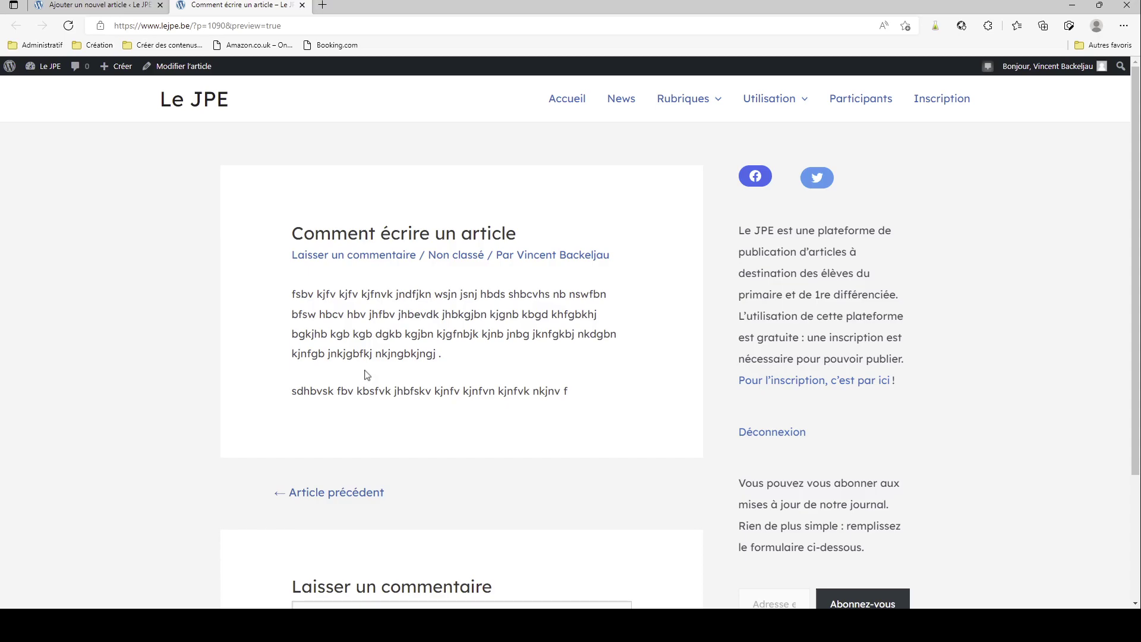
pyautogui.click(75, 5)
# Make the word "nkjnv" in the second paragraph bold
pyautogui.click(367, 248)
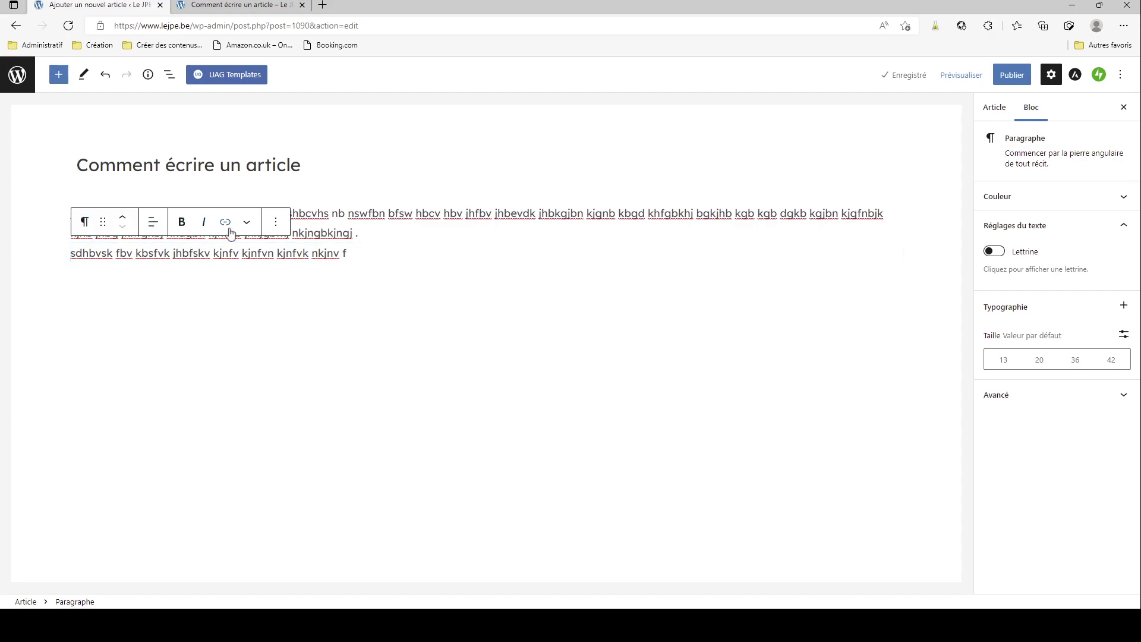
pyautogui.doubleClick(321, 254)
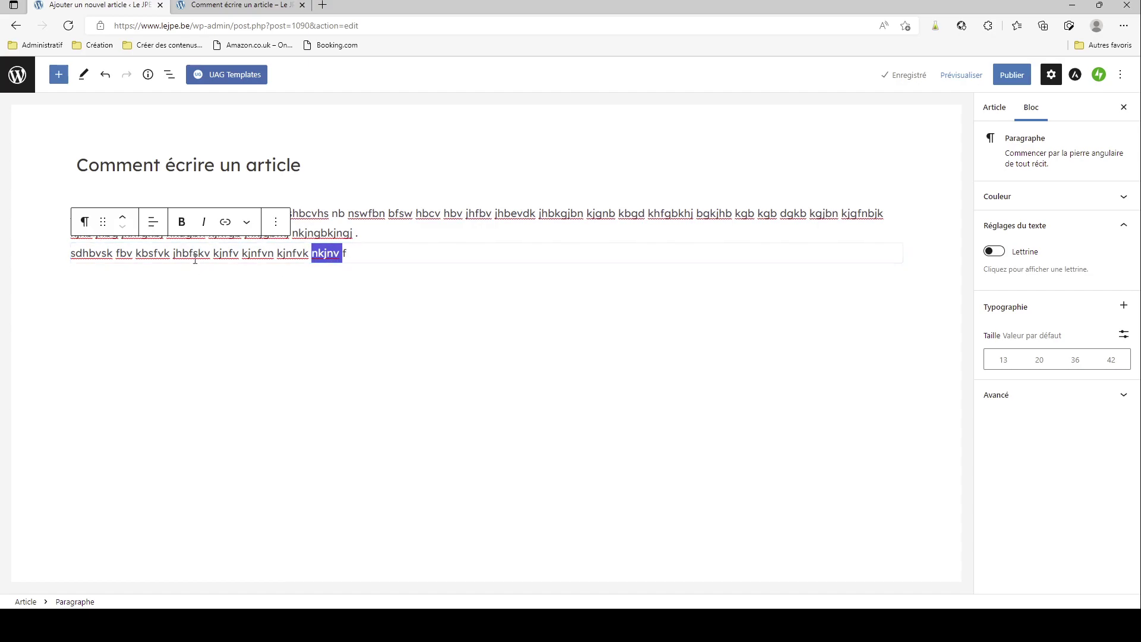
pyautogui.click(177, 230)
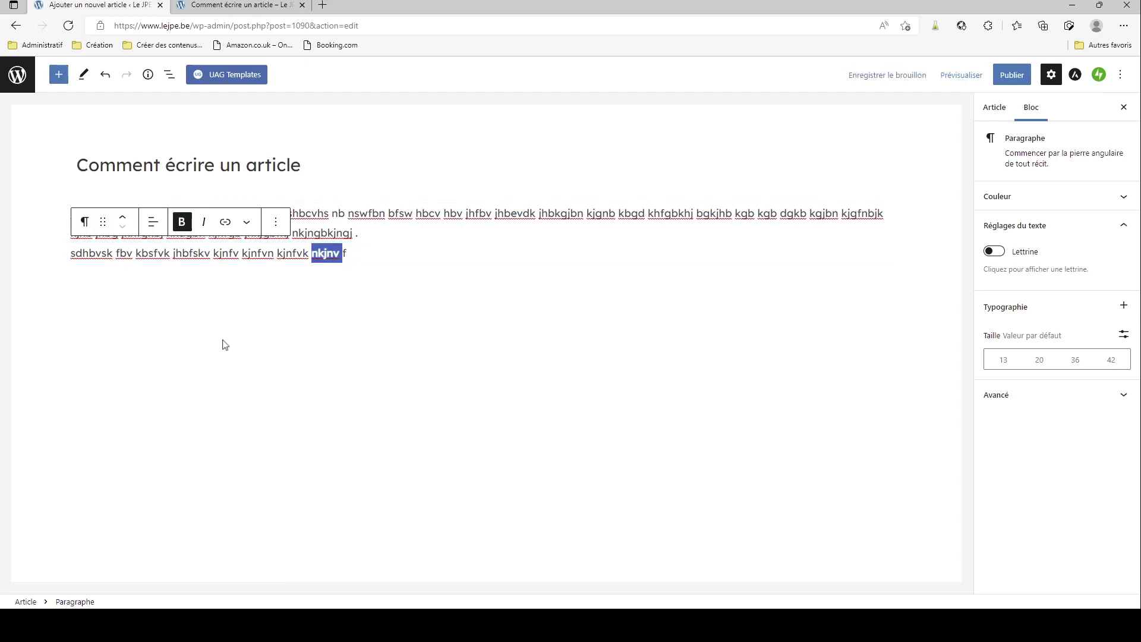
pyautogui.click(262, 233)
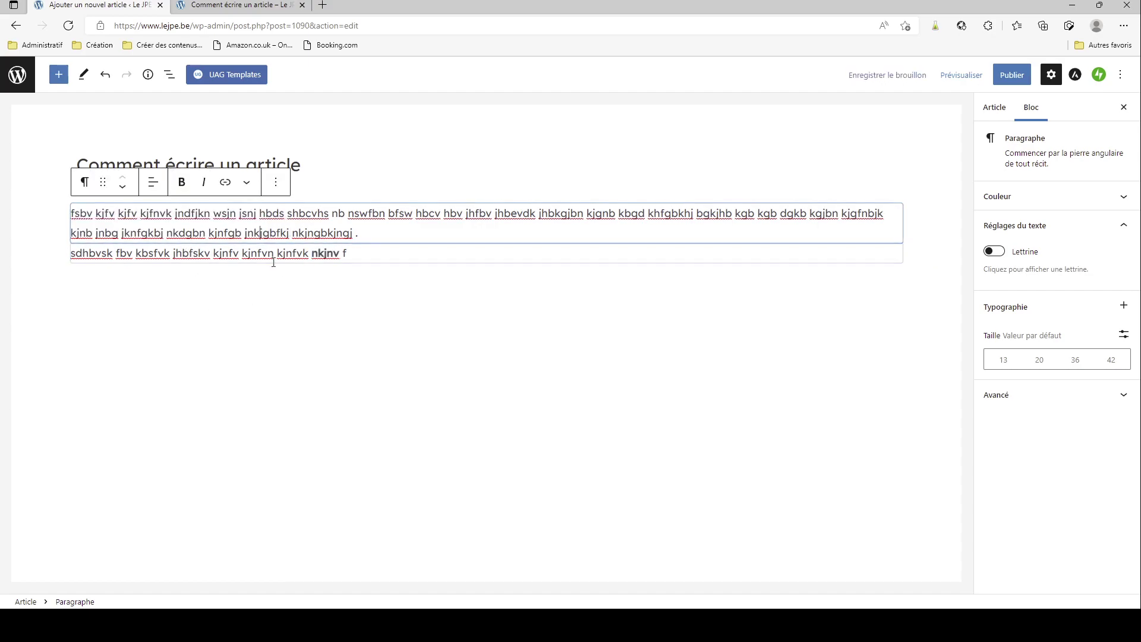
# Remove the bold formatting from the word "nkjnv" in the second paragraph
pyautogui.doubleClick(325, 254)
pyautogui.click(182, 223)
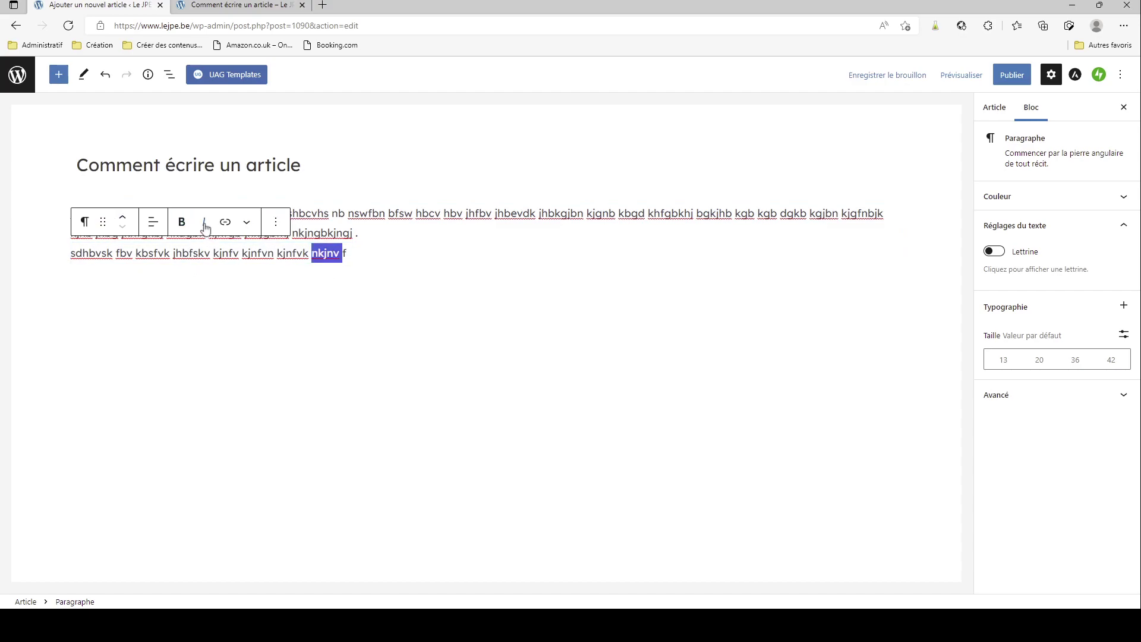
# Italicize the word "nkjnv" in the second paragraph and remove the italics again
pyautogui.click(205, 225)
pyautogui.click(206, 225)
# Copy the address of the Master Robot website from a new browser tab and return to the article editor
pyautogui.click(225, 223)
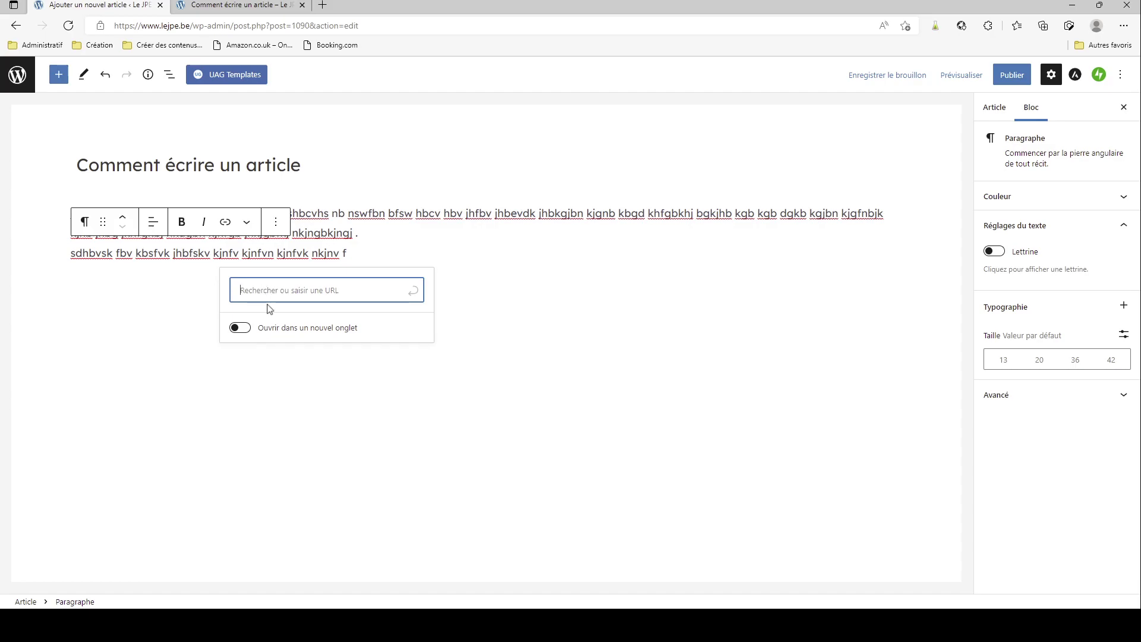
pyautogui.click(323, 5)
pyautogui.write('m')
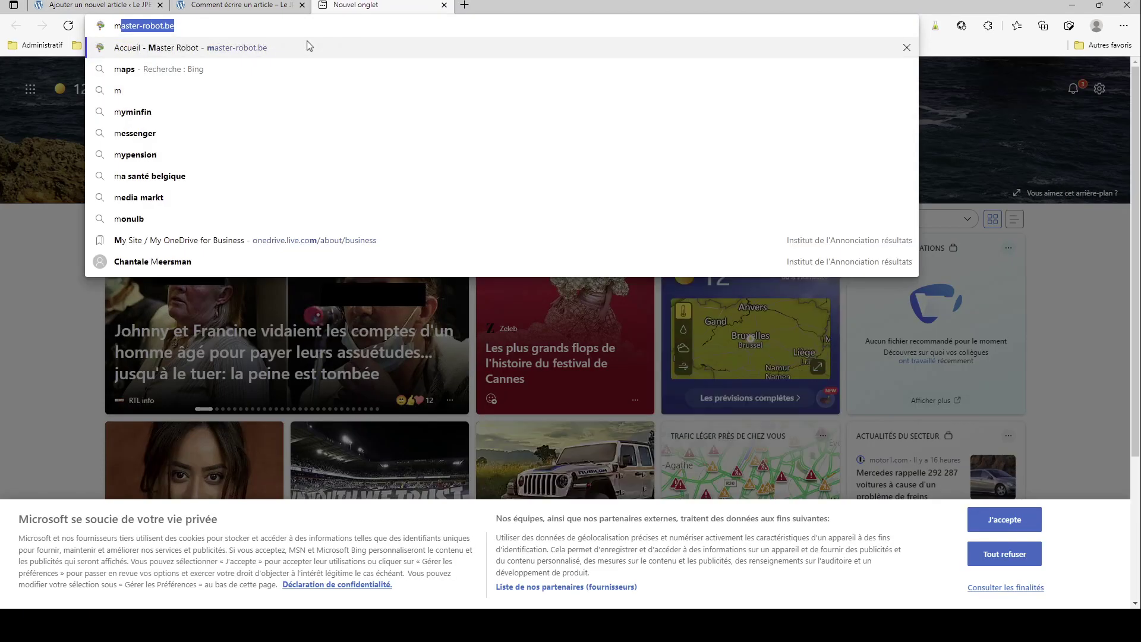
pyautogui.click(308, 47)
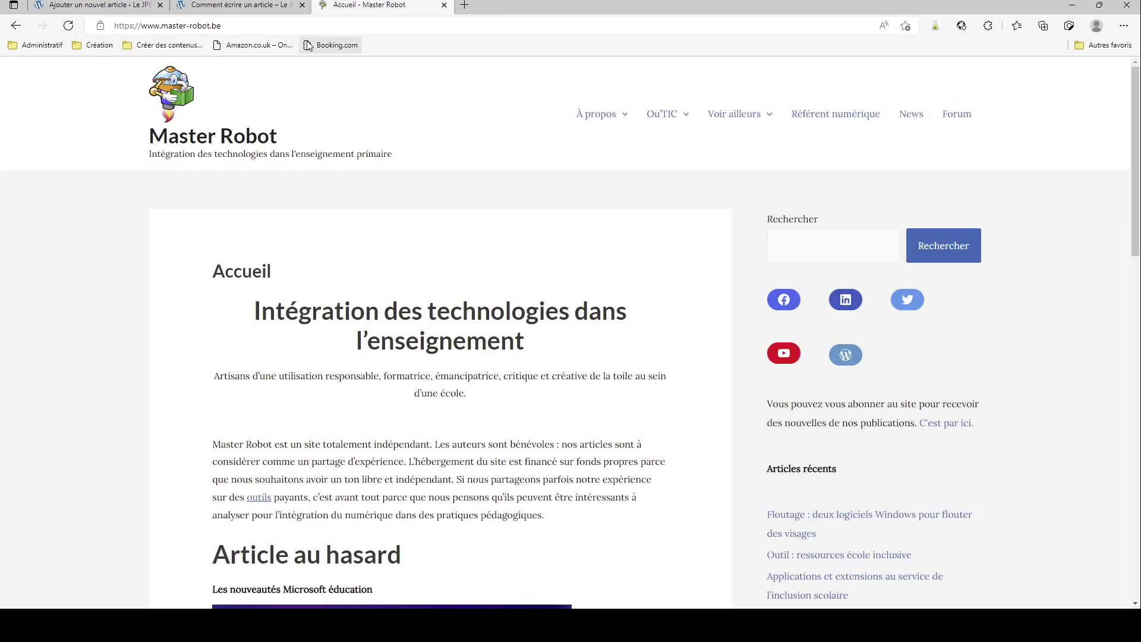
pyautogui.click(213, 24)
pyautogui.hotkey('ctrl', 'c')
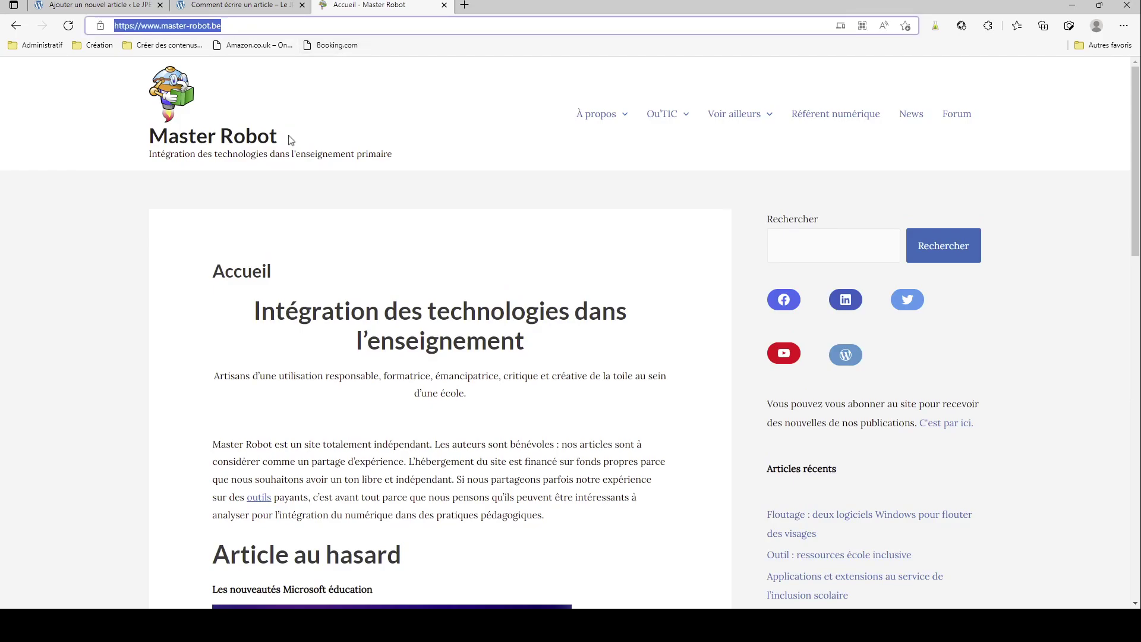
pyautogui.click(117, 4)
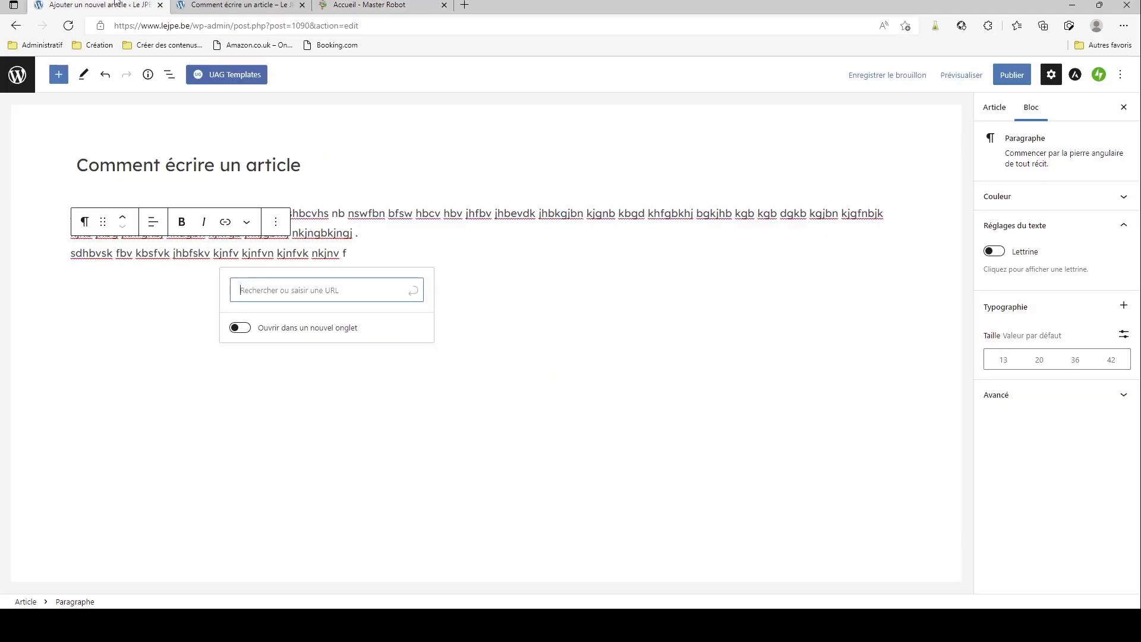
pyautogui.click(385, 216)
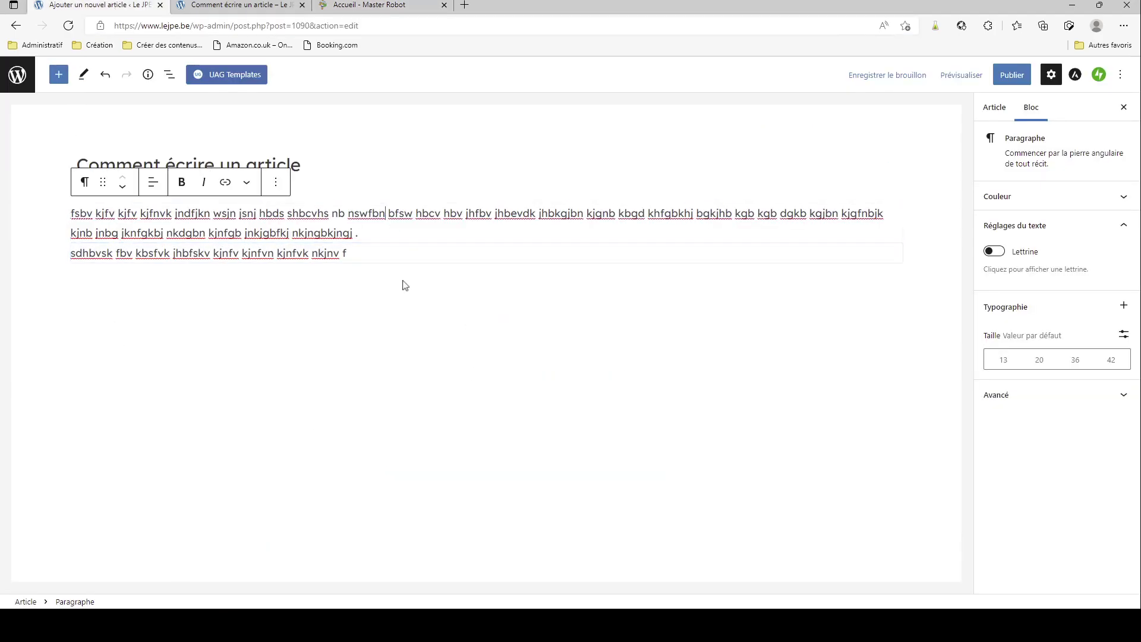
pyautogui.doubleClick(291, 254)
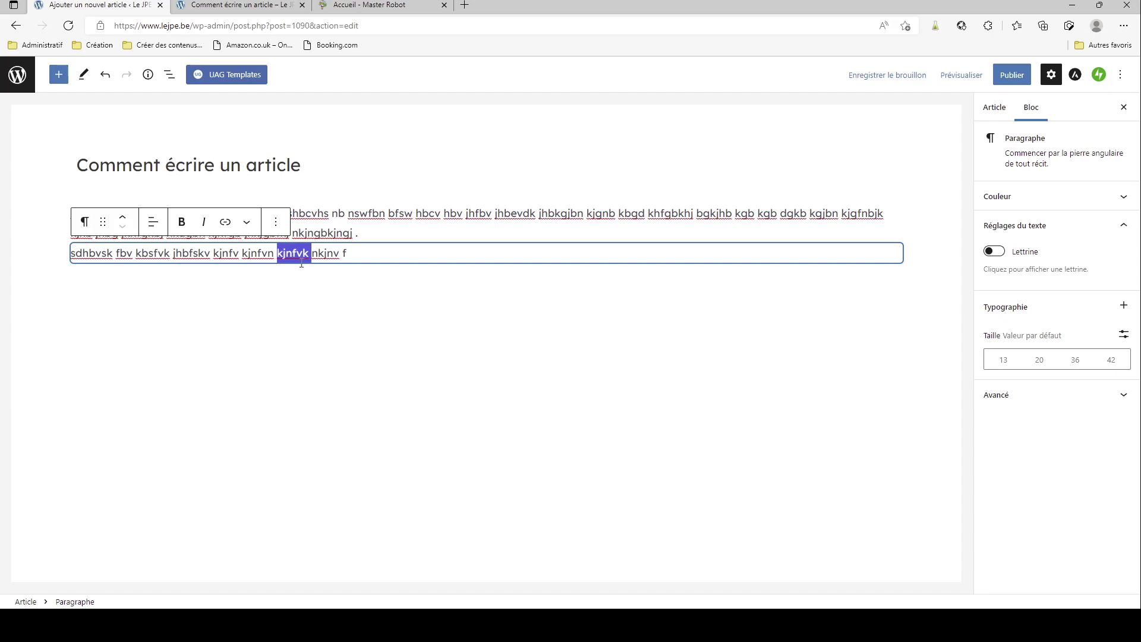
pyautogui.click(225, 222)
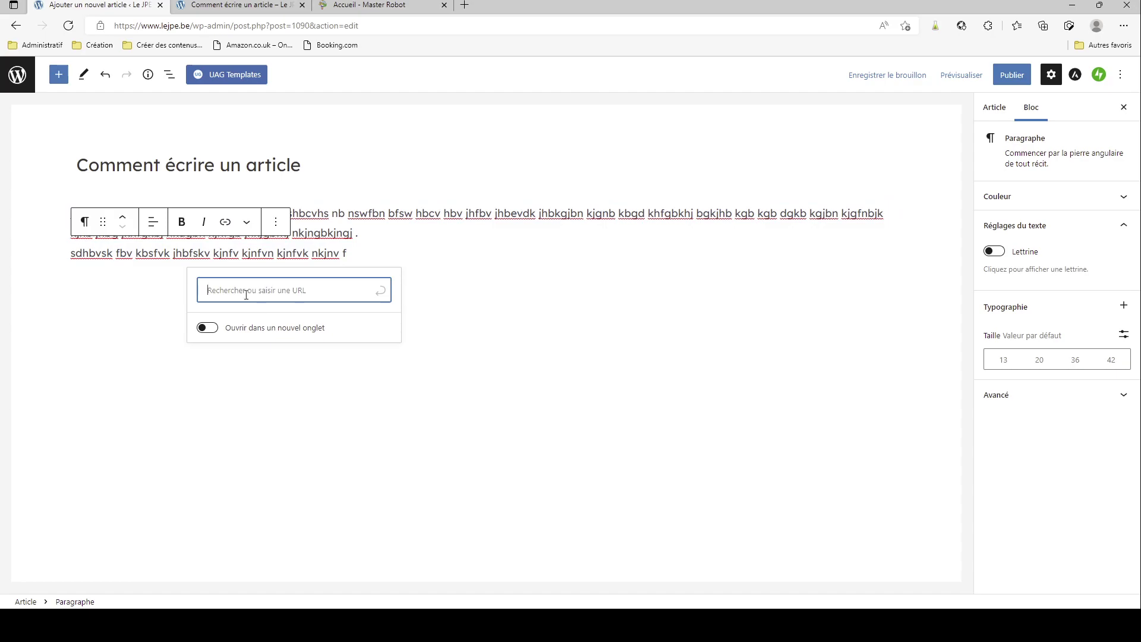
pyautogui.hotkey('ctrl', 'v')
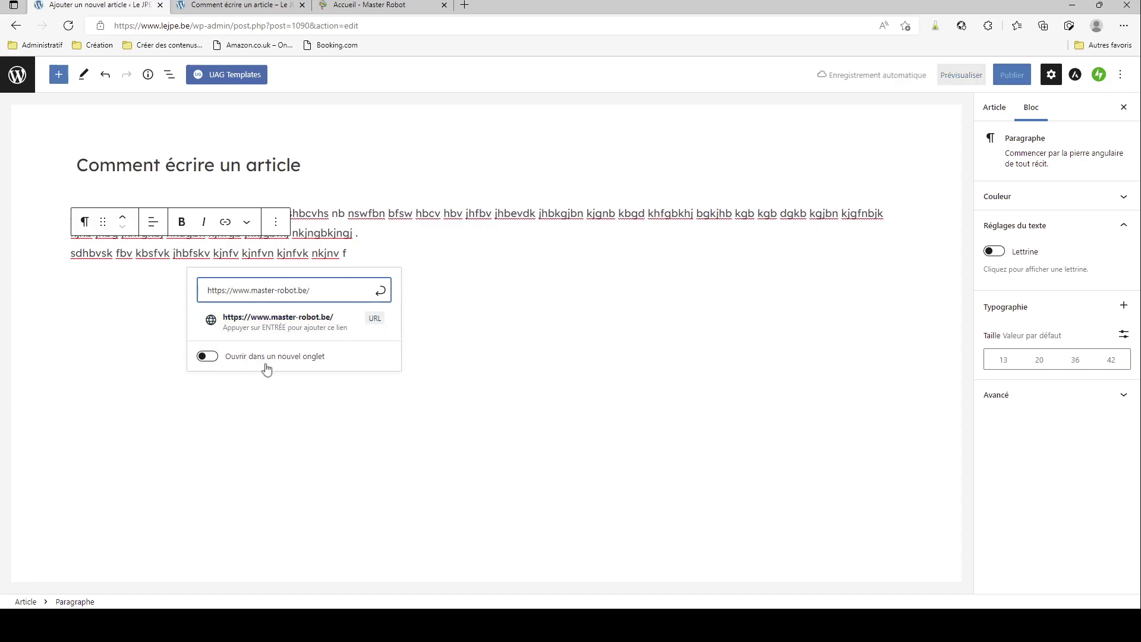
pyautogui.click(209, 358)
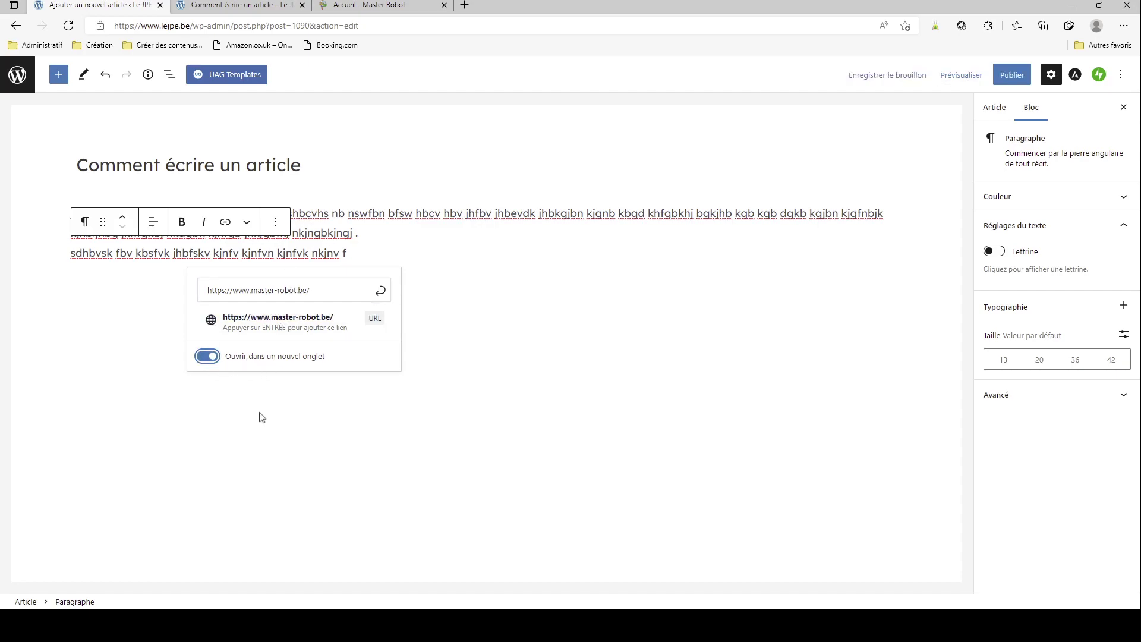
pyautogui.click(382, 297)
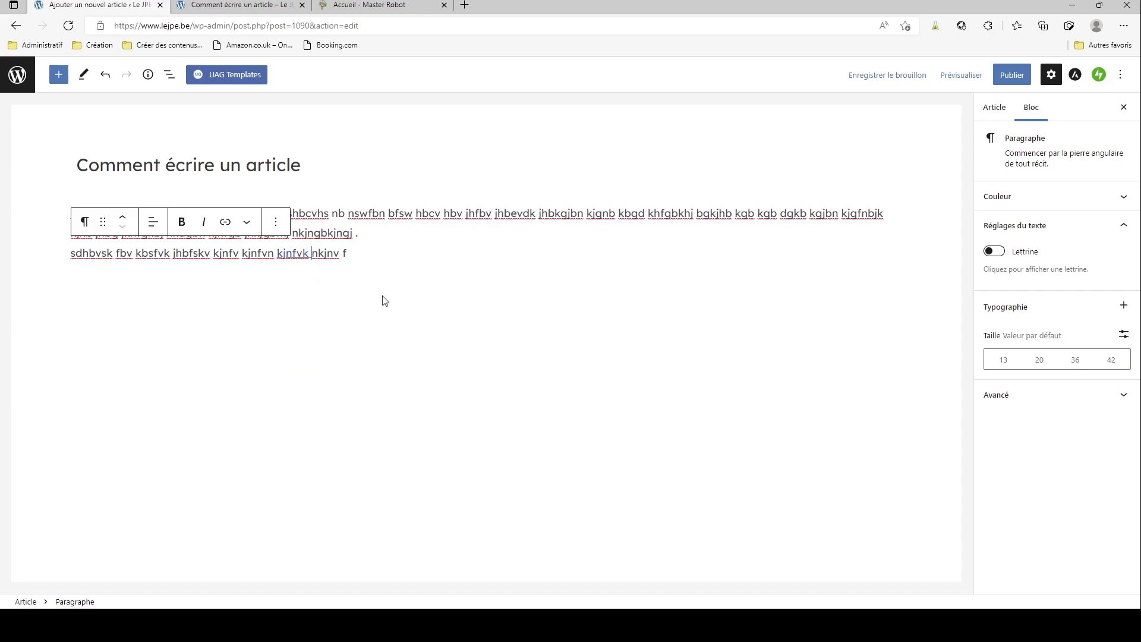
# Test the link on "kjnfvk" by opening it, close the page it opens and leave the link in the editor
pyautogui.click(293, 257)
pyautogui.keyDown('ctrl'); pyautogui.click(294, 263); pyautogui.keyUp('ctrl')
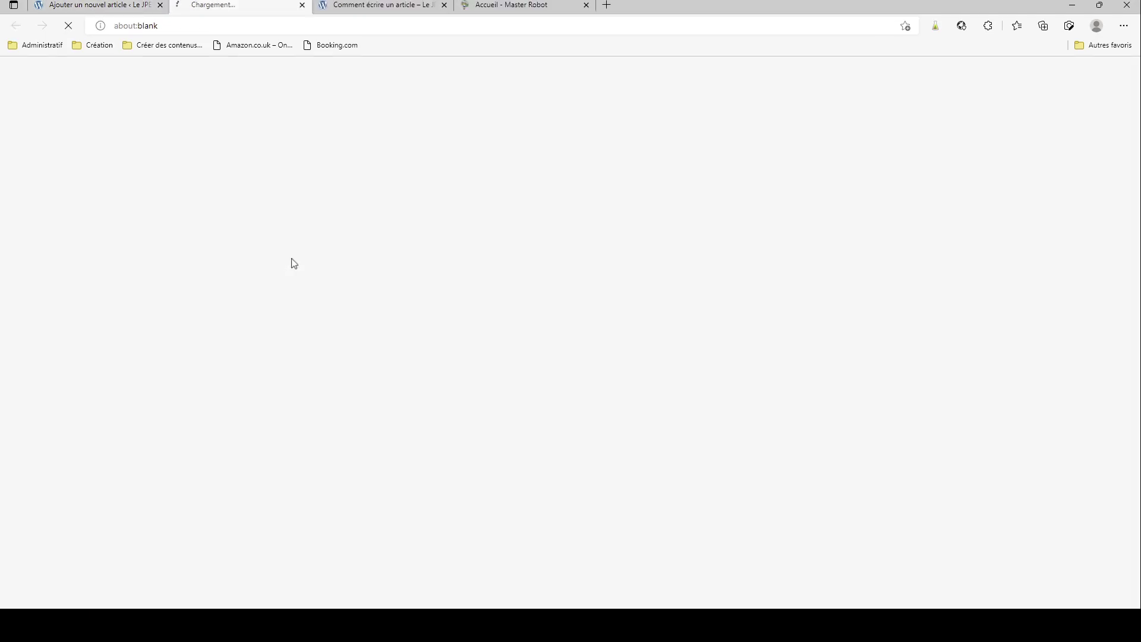
pyautogui.click(303, 5)
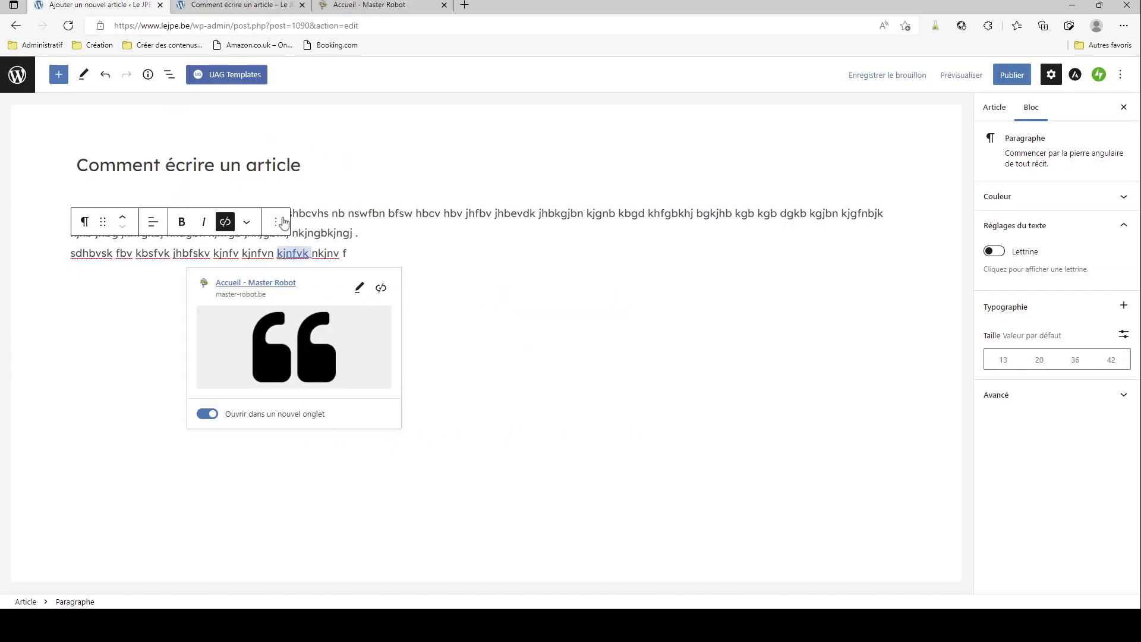
pyautogui.click(451, 241)
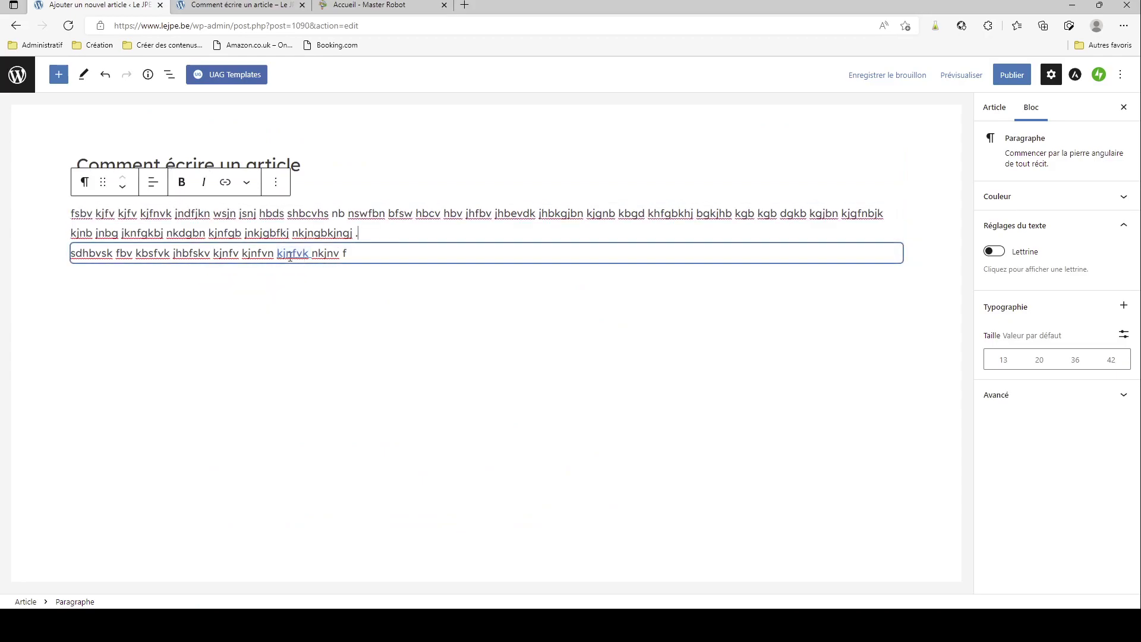
# Open the text and URL of the "kjnfvk" link for editing and leave them without making a change
pyautogui.click(290, 256)
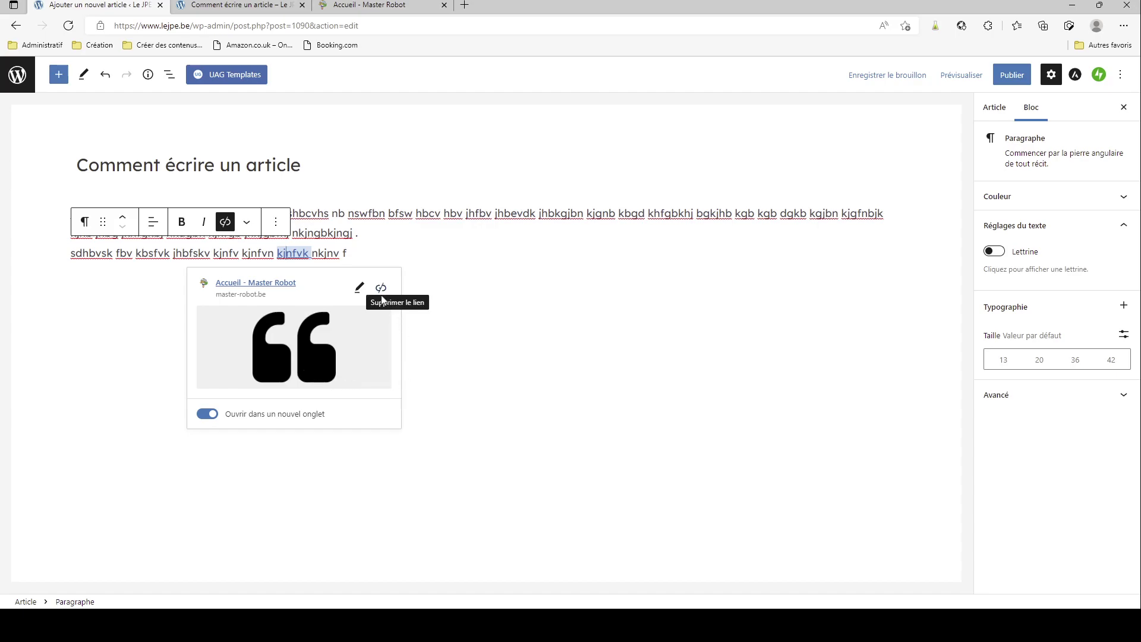
pyautogui.click(359, 288)
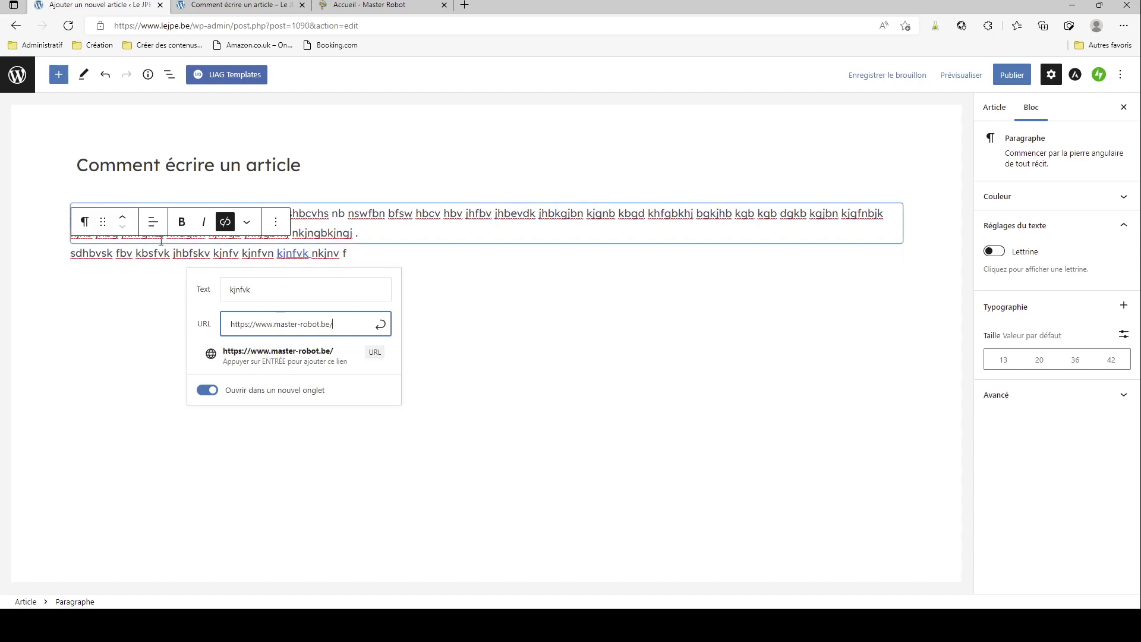
pyautogui.click(176, 256)
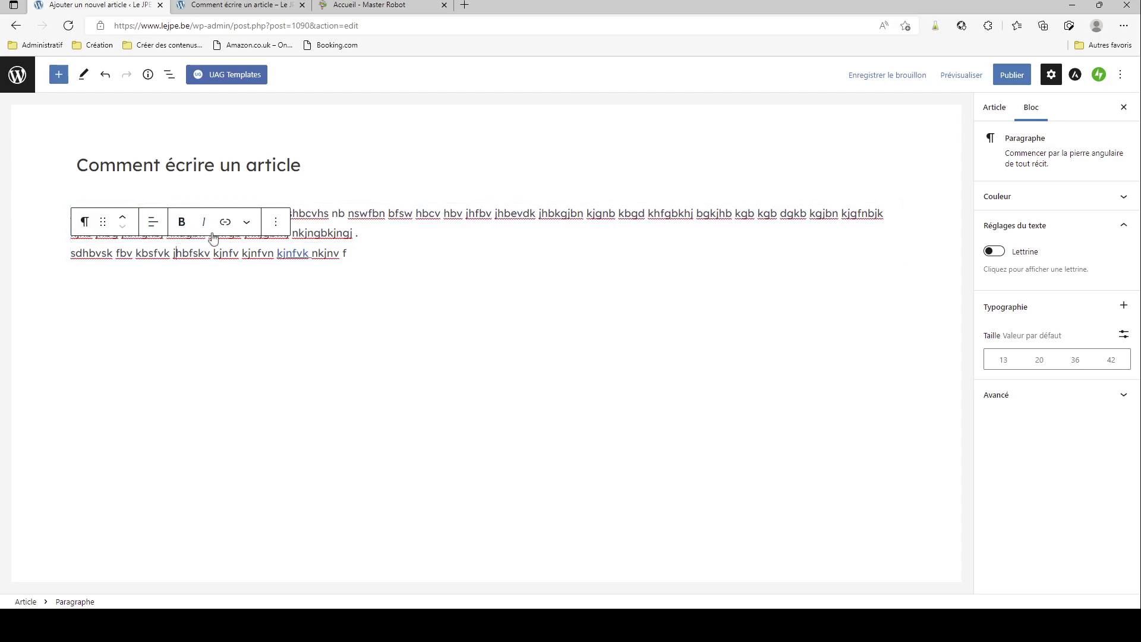
# Try centered and right alignment on the second paragraph, and align its text back to the left
pyautogui.click(158, 231)
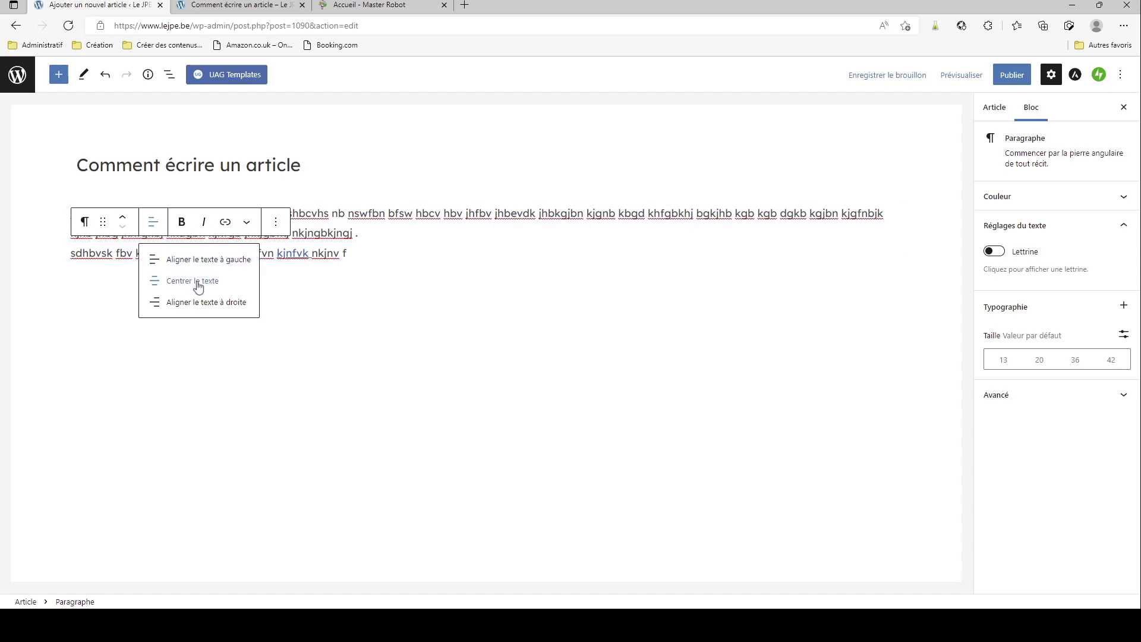
pyautogui.click(198, 284)
pyautogui.click(154, 222)
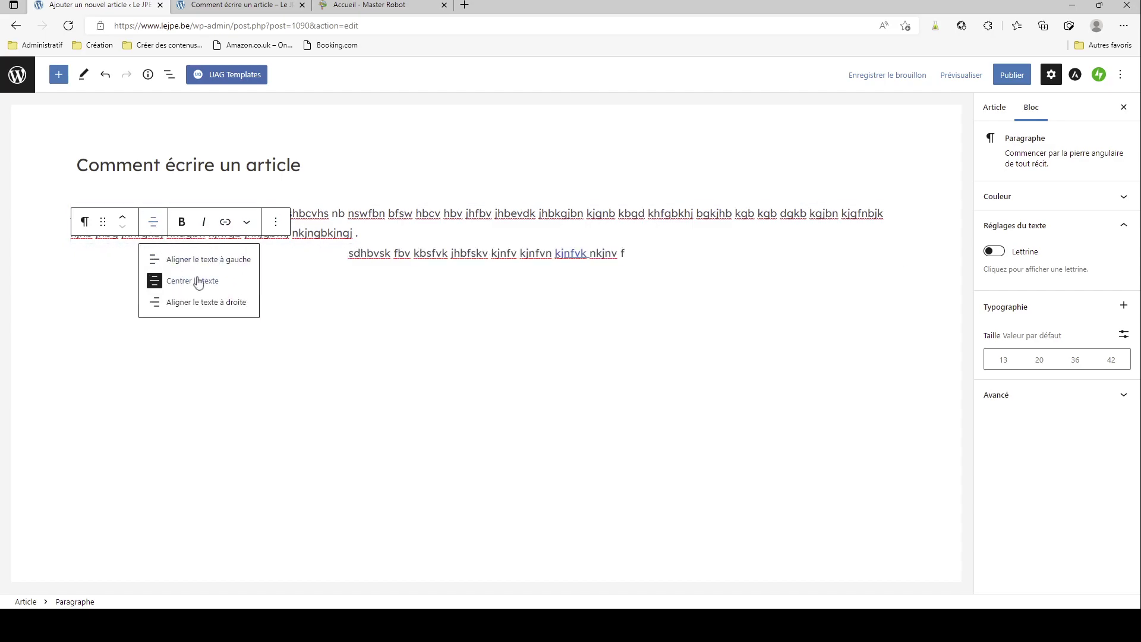
pyautogui.click(224, 303)
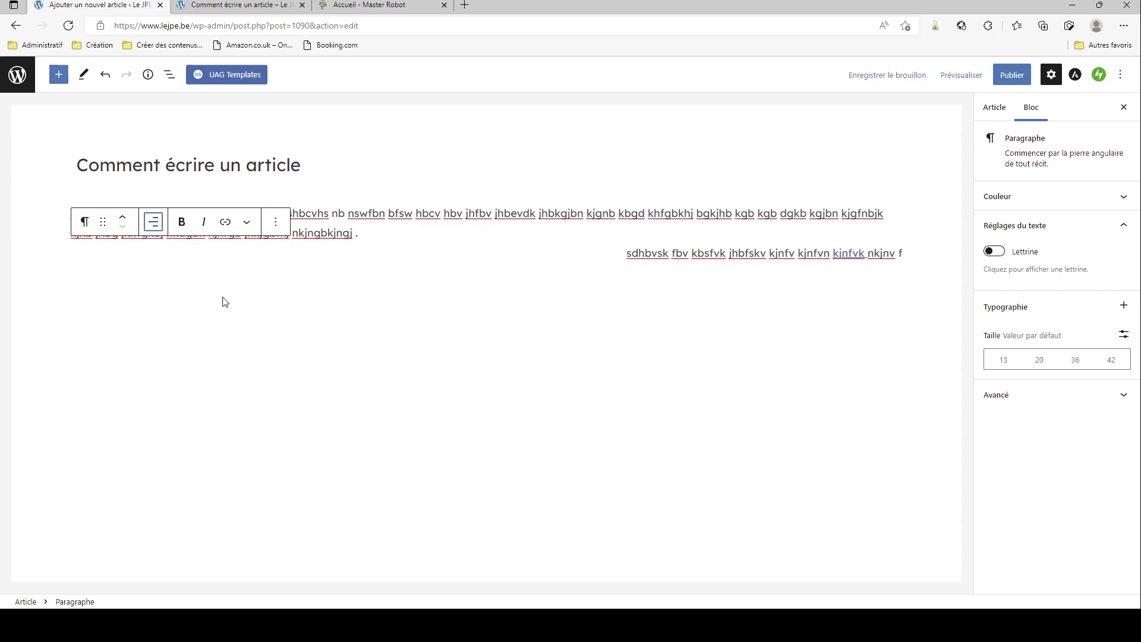
pyautogui.click(154, 227)
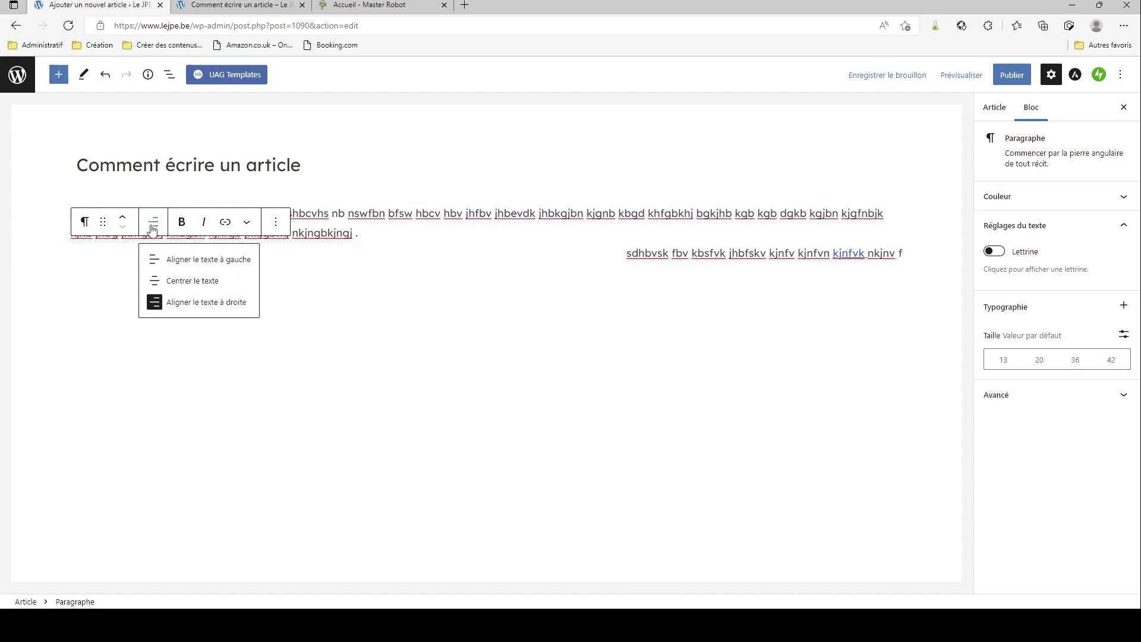
pyautogui.click(195, 260)
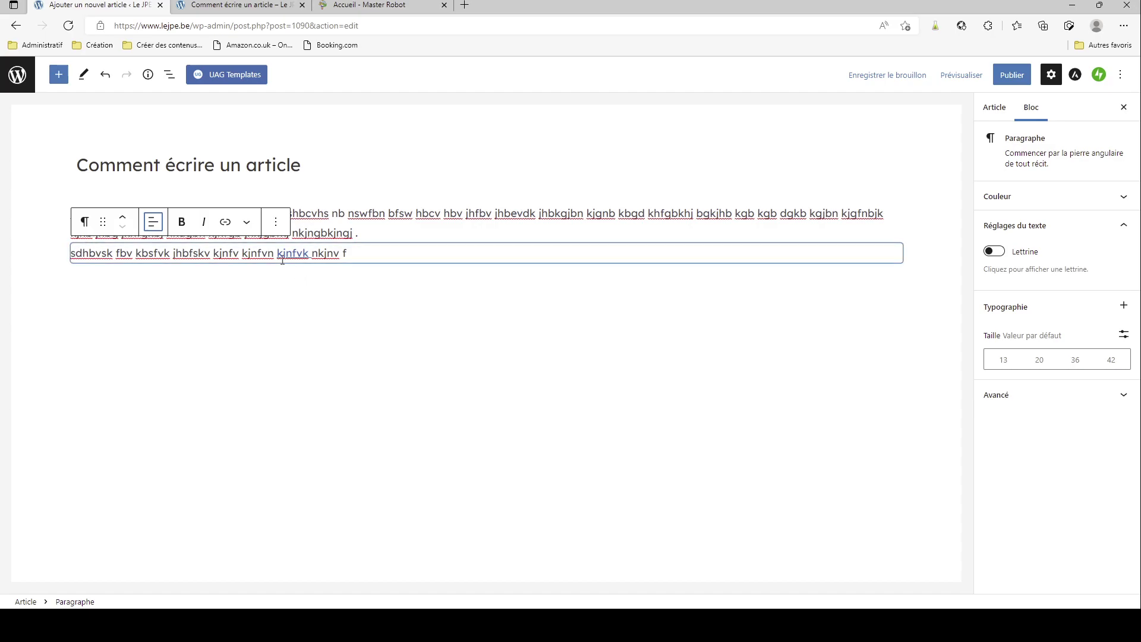
# Try centered and right alignment on the first paragraph, and align its text back to the left
pyautogui.click(372, 223)
pyautogui.click(152, 184)
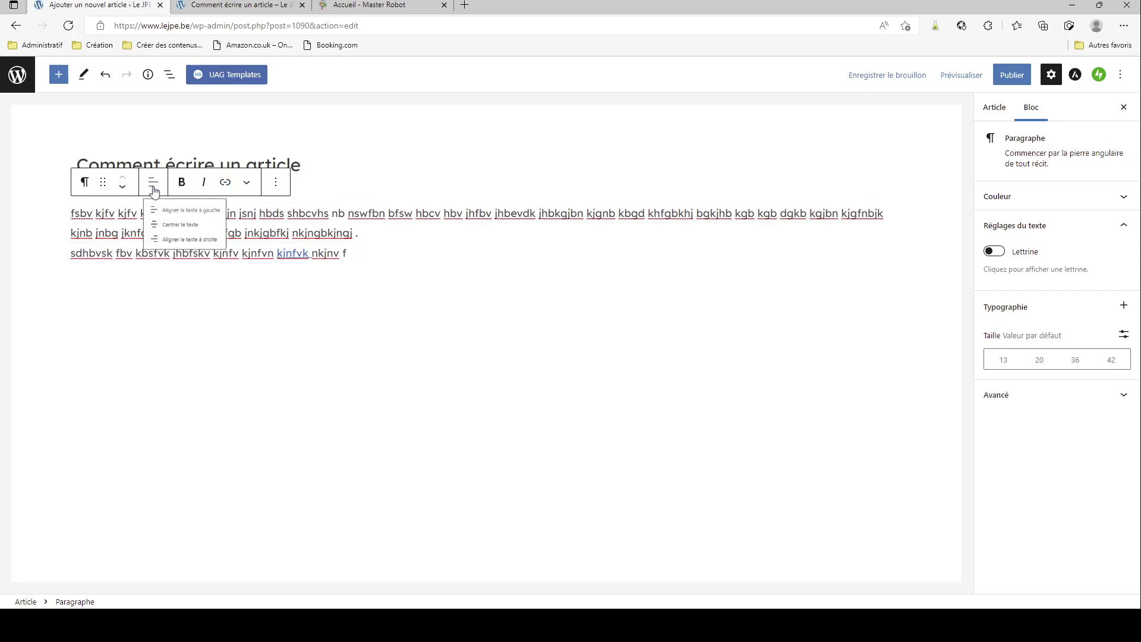
pyautogui.click(172, 242)
pyautogui.click(153, 182)
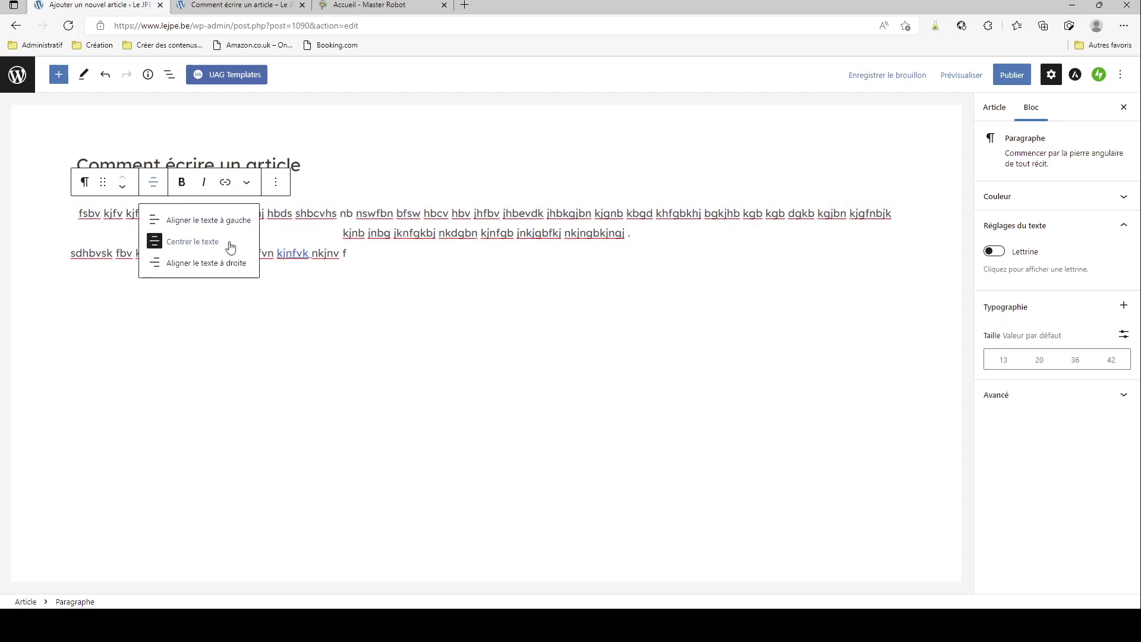
pyautogui.click(231, 262)
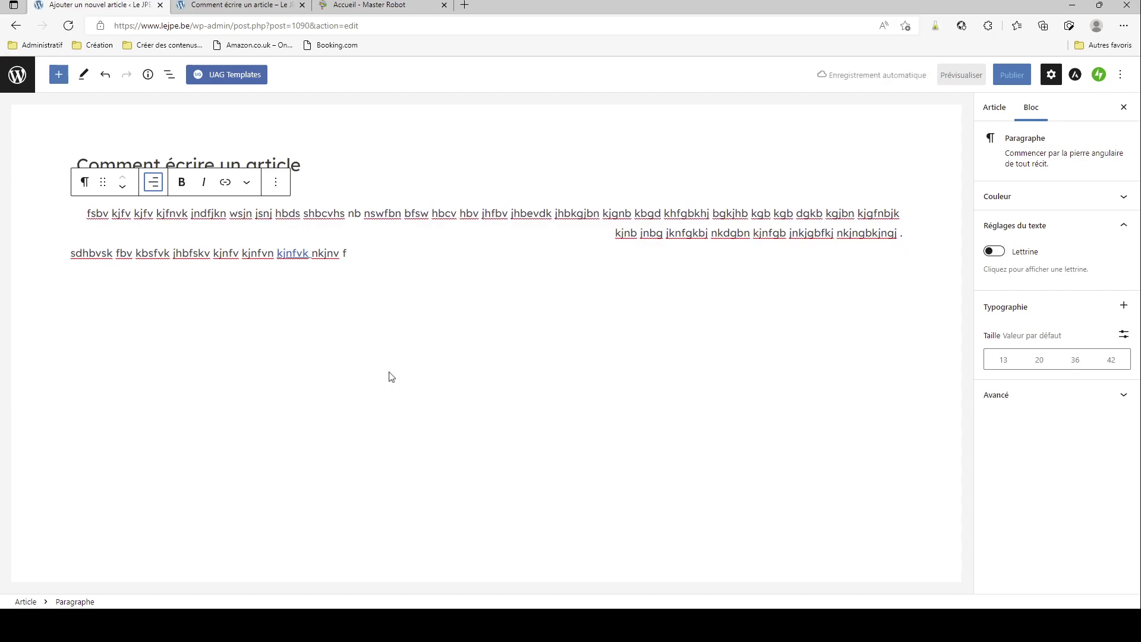
pyautogui.click(152, 182)
pyautogui.click(153, 225)
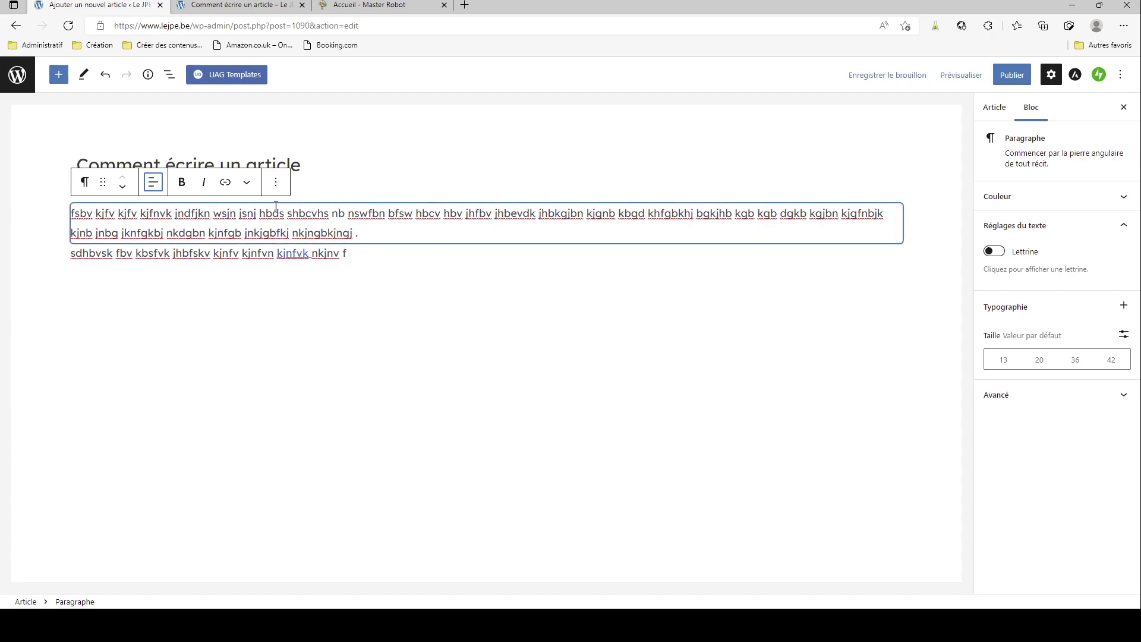
# Add a third paragraph reading "Compte-rendu de mon expérience" below the second, followed by a new empty paragraph
pyautogui.click(355, 256)
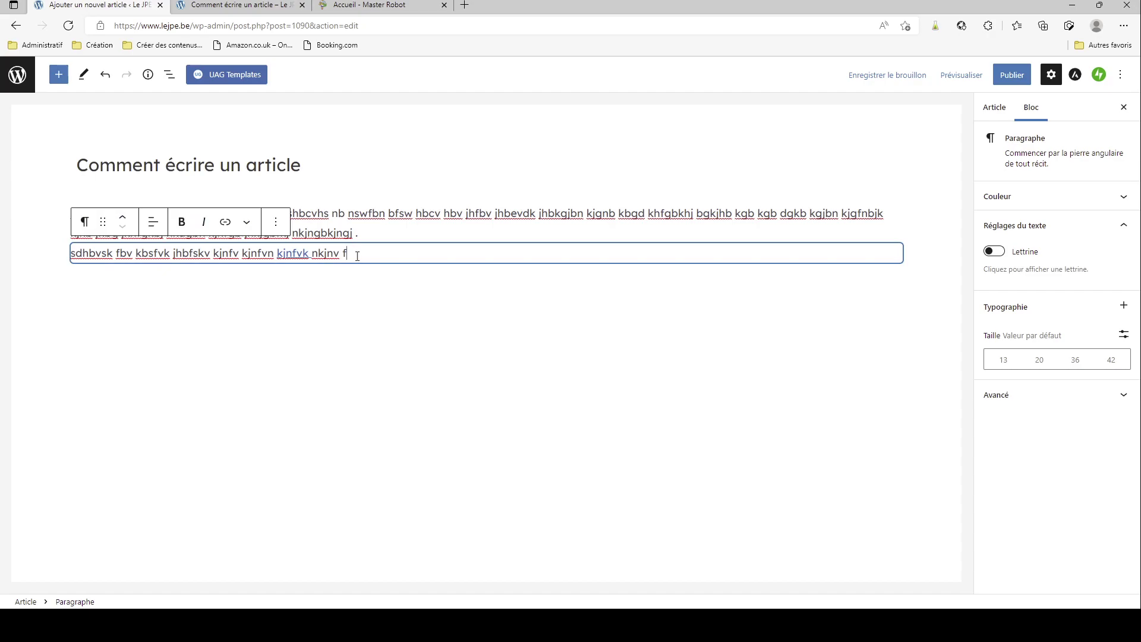
pyautogui.press('Return')
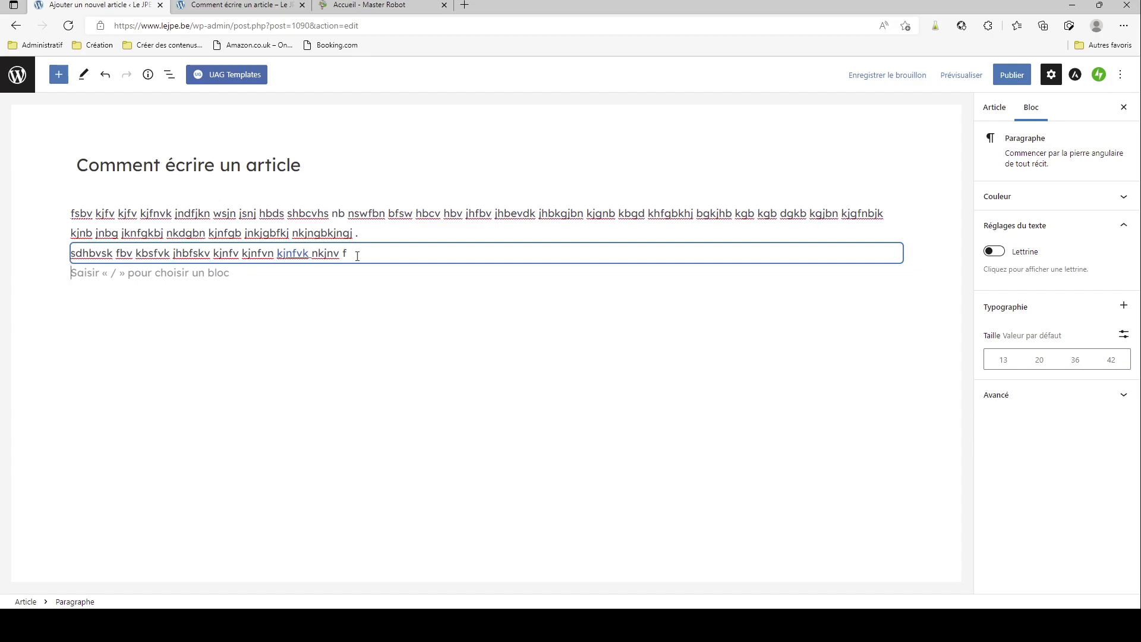
pyautogui.write('Compte-')
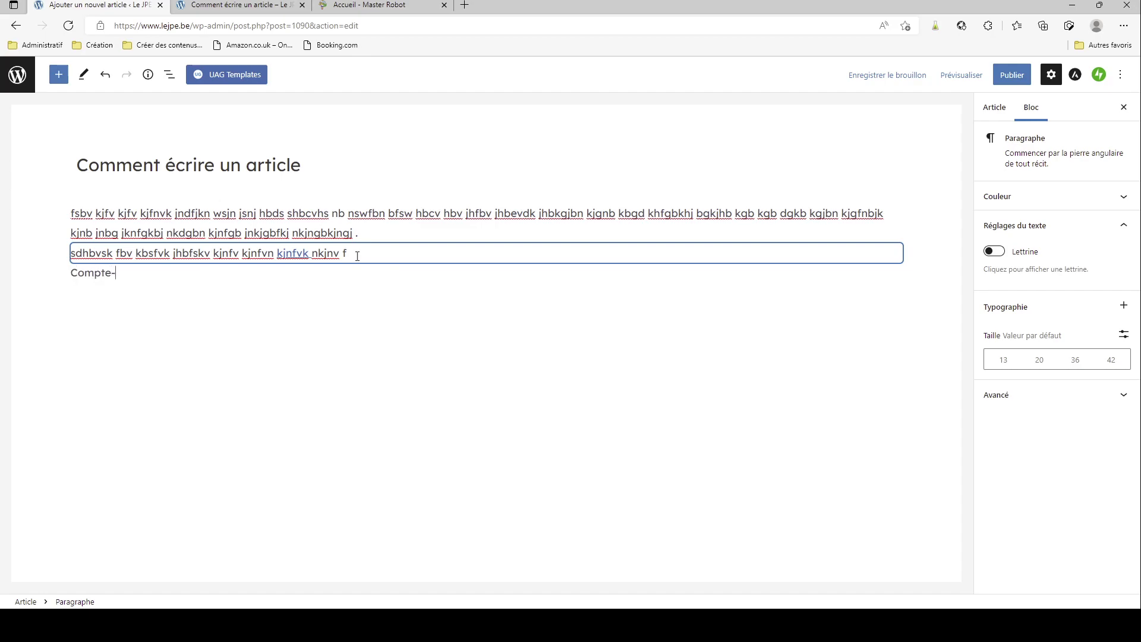
pyautogui.write("rendu d'une")
pyautogui.press('BackSpace')
pyautogui.press('BackSpace')
pyautogui.press('BackSpace')
pyautogui.press('BackSpace')
pyautogui.press('BackSpace')
pyautogui.write('e mon expérience')
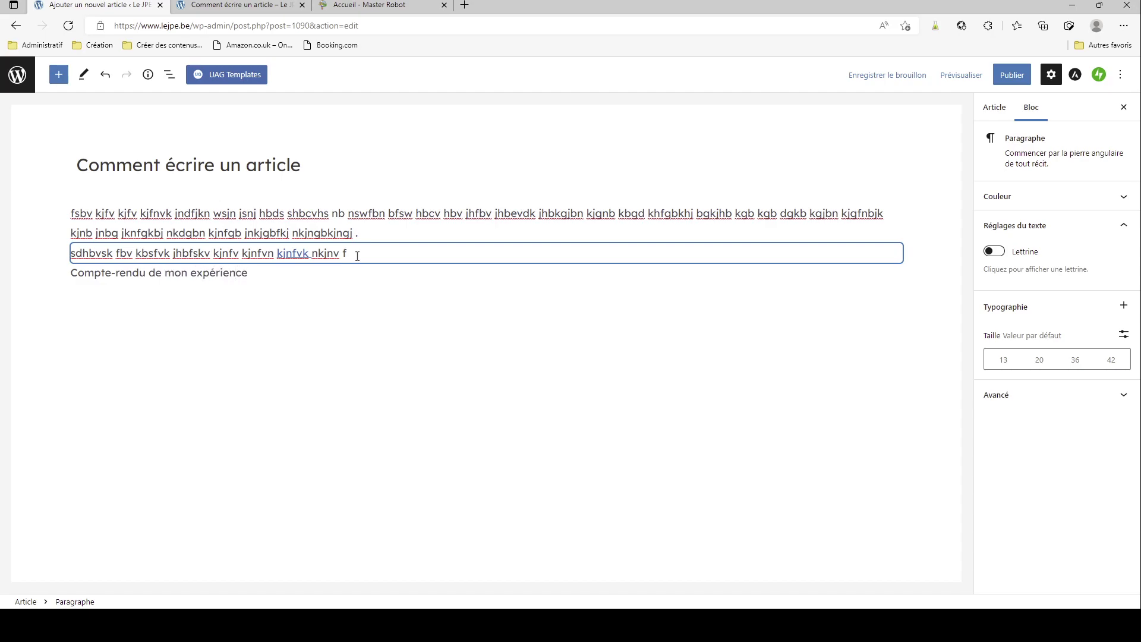
pyautogui.press('Return')
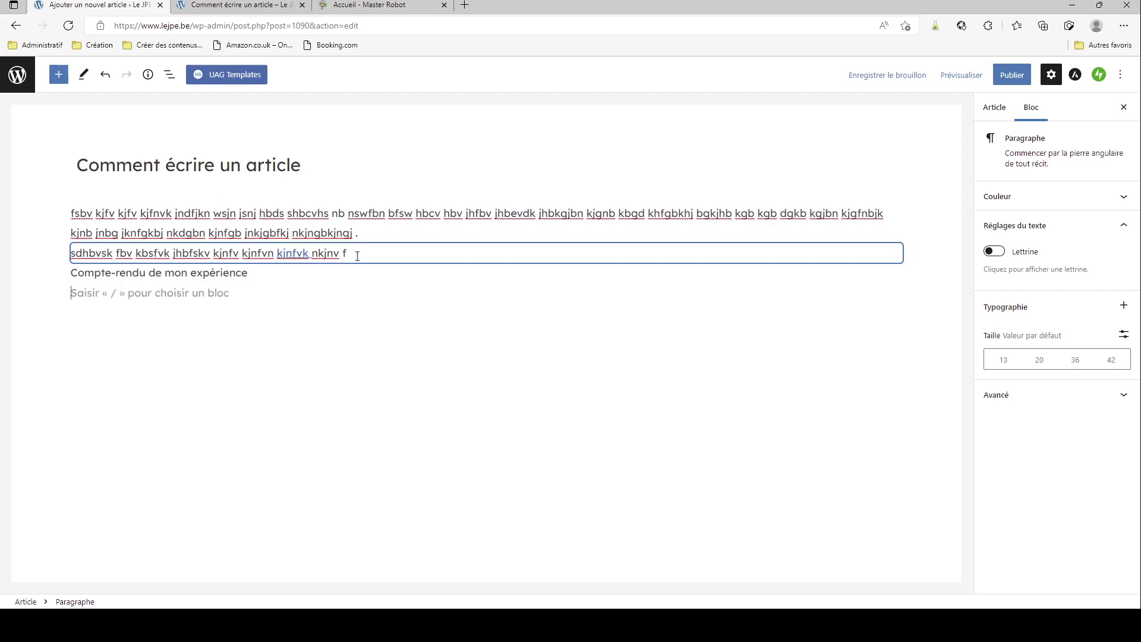
# Convert the "Compte-rendu de mon expérience" paragraph into a level 2 heading (Titre)
pyautogui.click(132, 273)
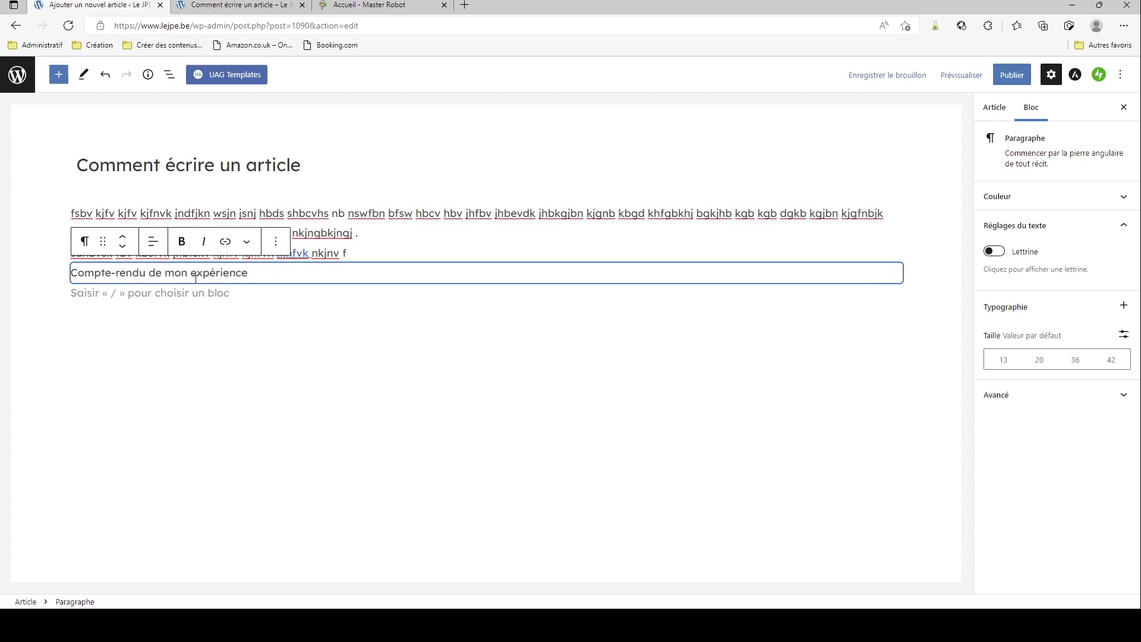
pyautogui.press('Down')
pyautogui.click(147, 276)
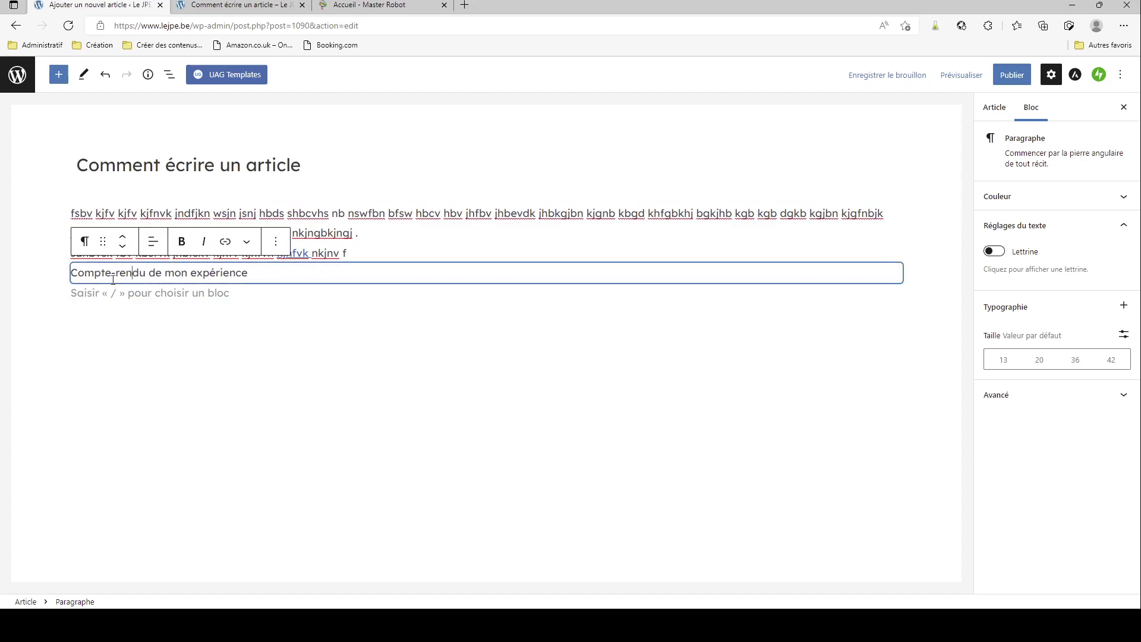
pyautogui.tripleClick(147, 275)
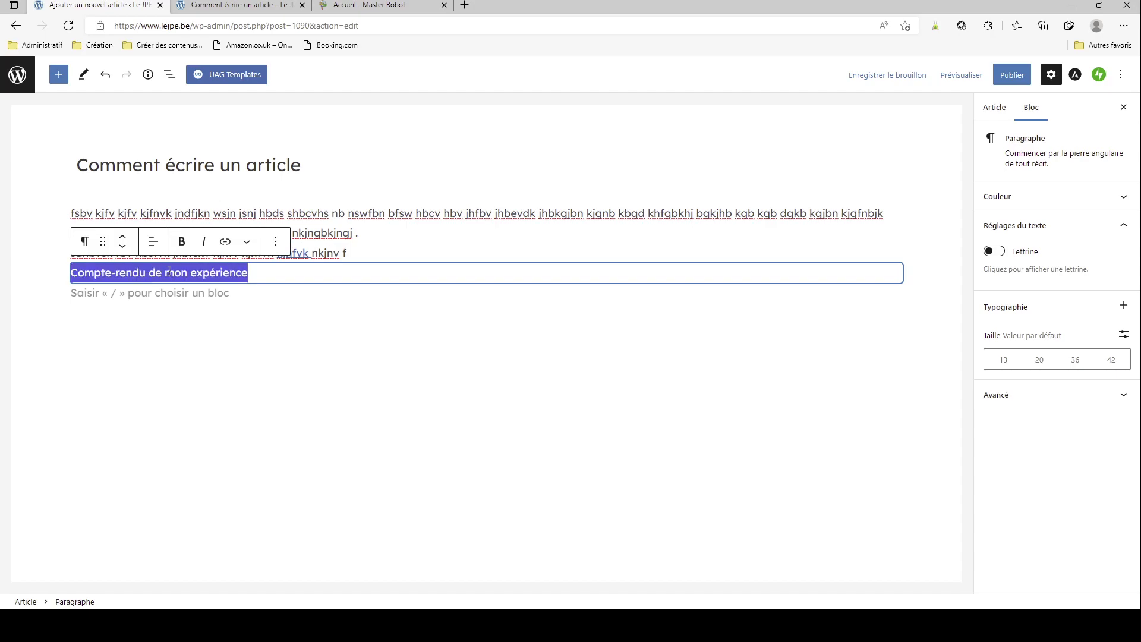
pyautogui.click(155, 272)
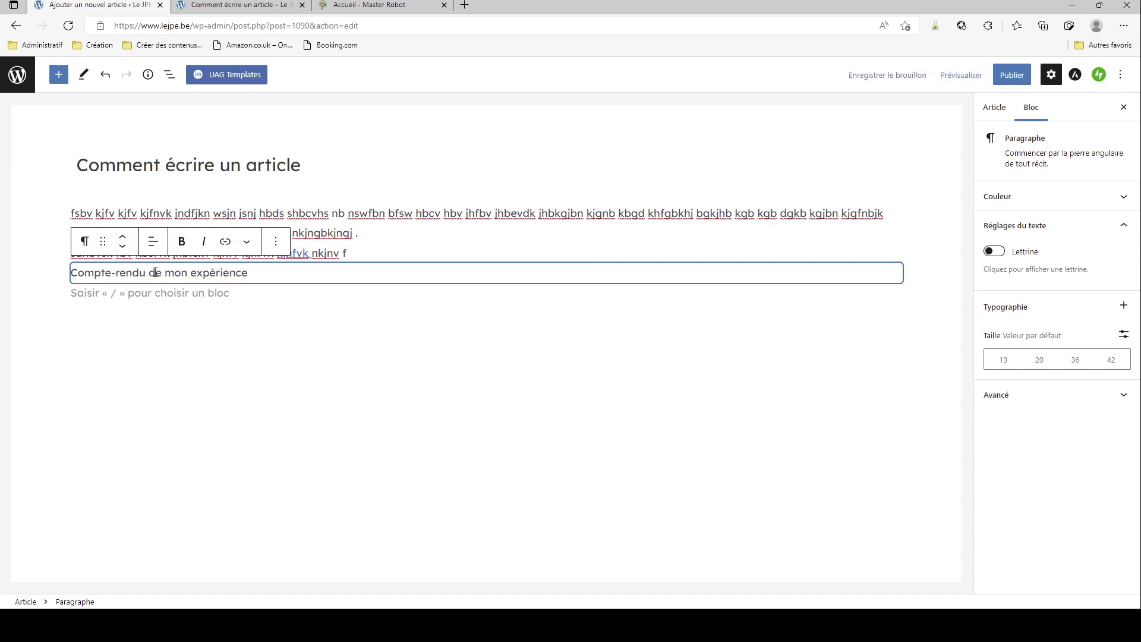
pyautogui.click(86, 245)
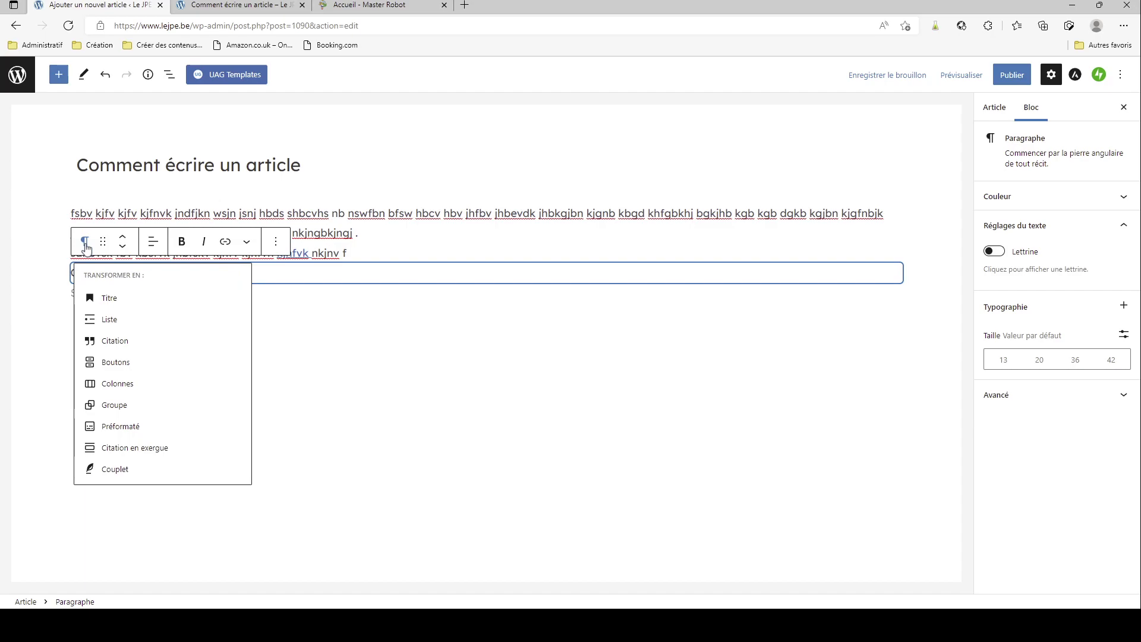
pyautogui.click(121, 300)
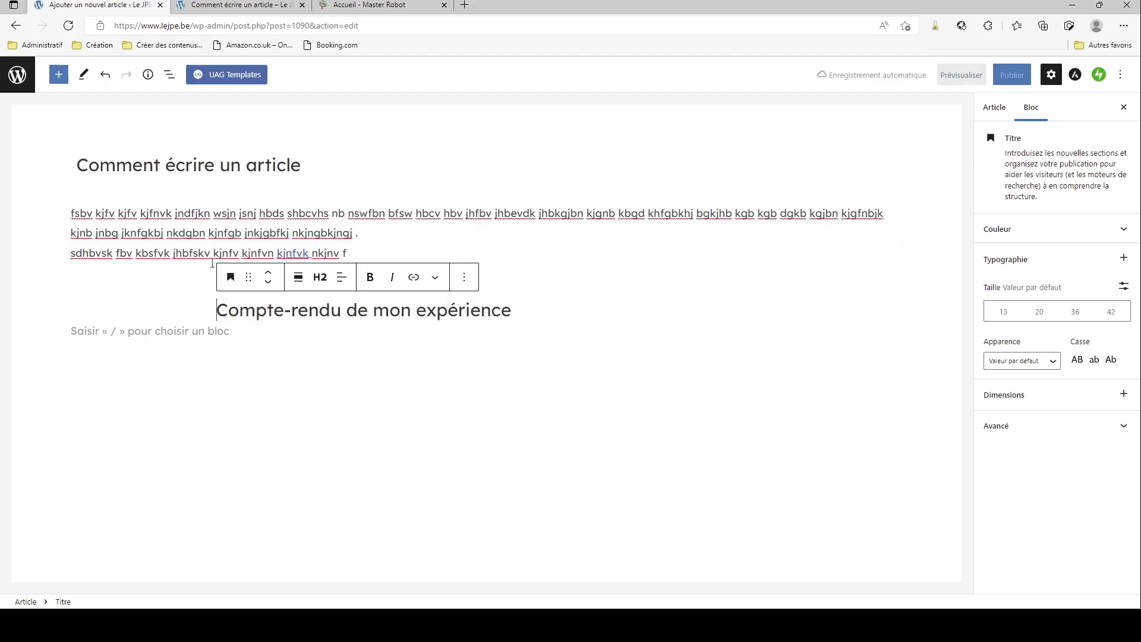
pyautogui.click(268, 315)
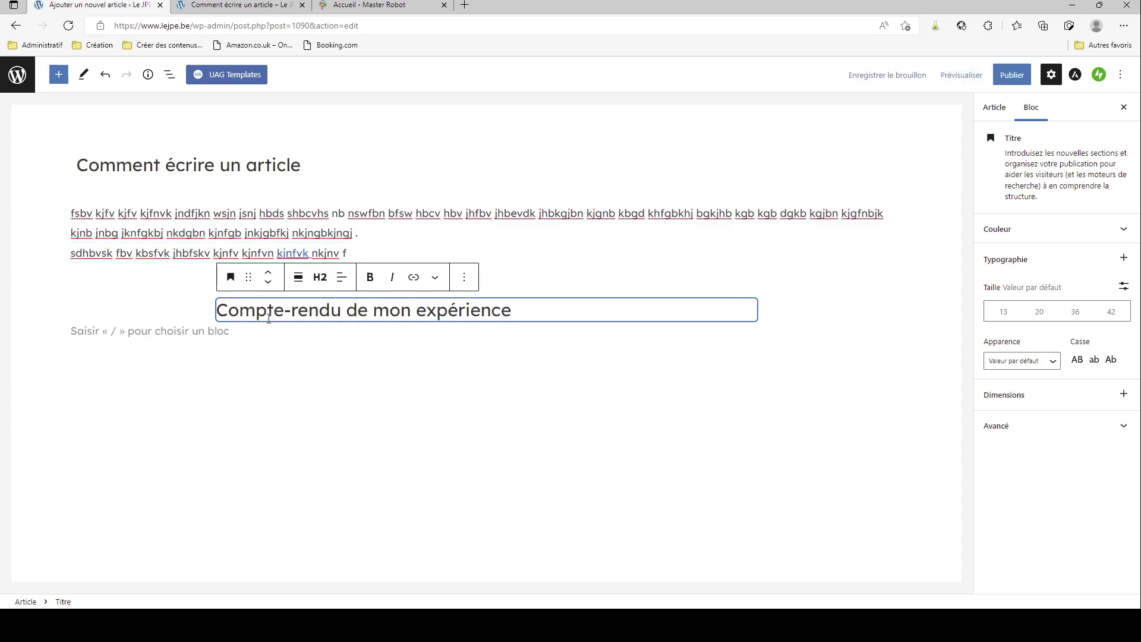
pyautogui.click(261, 323)
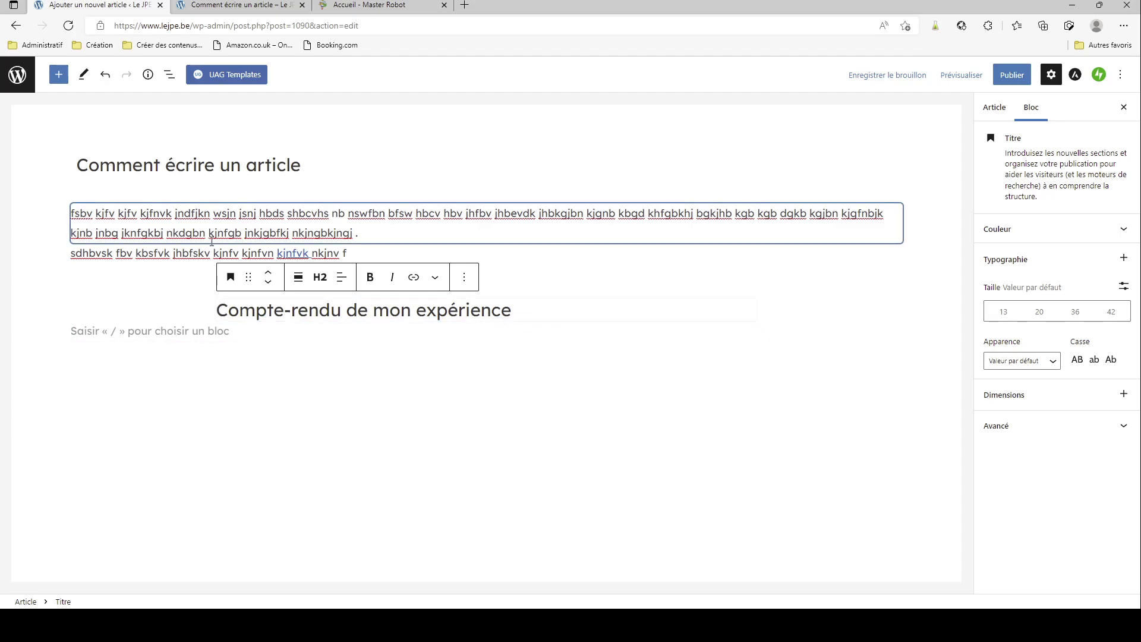
# Preview the article with its new heading in a separate browser tab and return to the editor
pyautogui.click(961, 75)
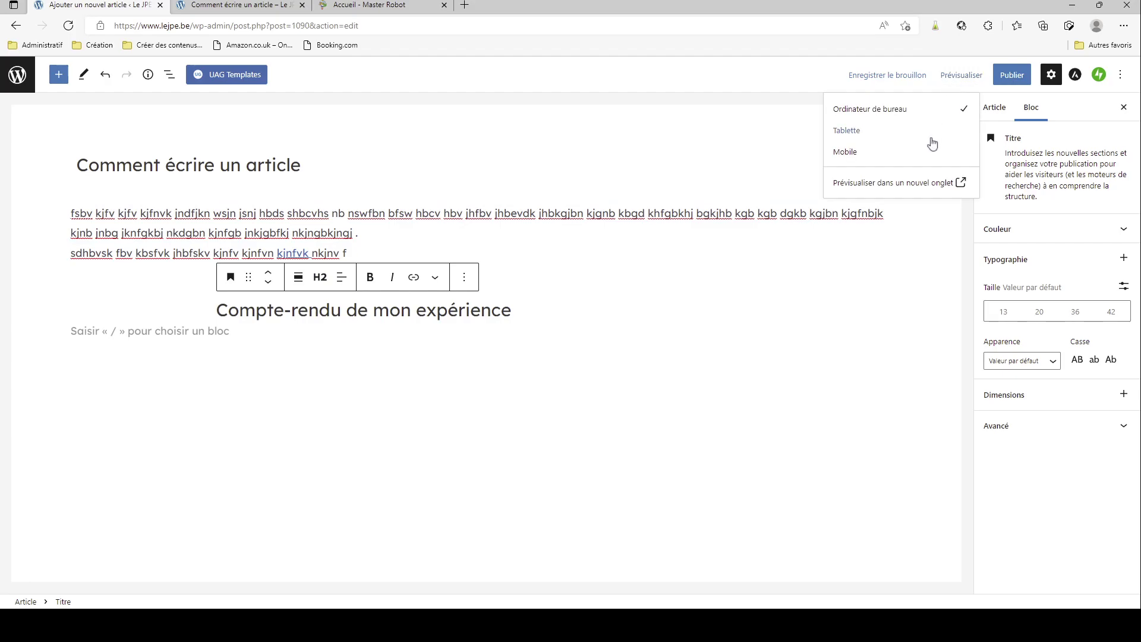
pyautogui.click(919, 189)
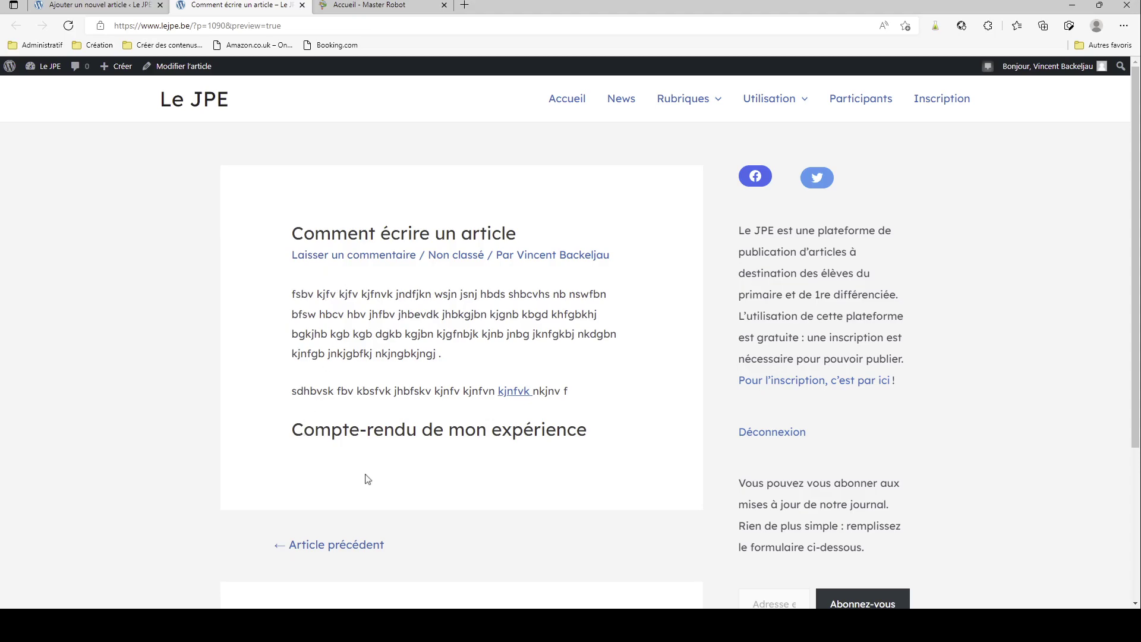
pyautogui.click(107, 6)
# Display the heading levels available for the "Compte-rendu de mon expérience" heading without changing its level
pyautogui.click(217, 312)
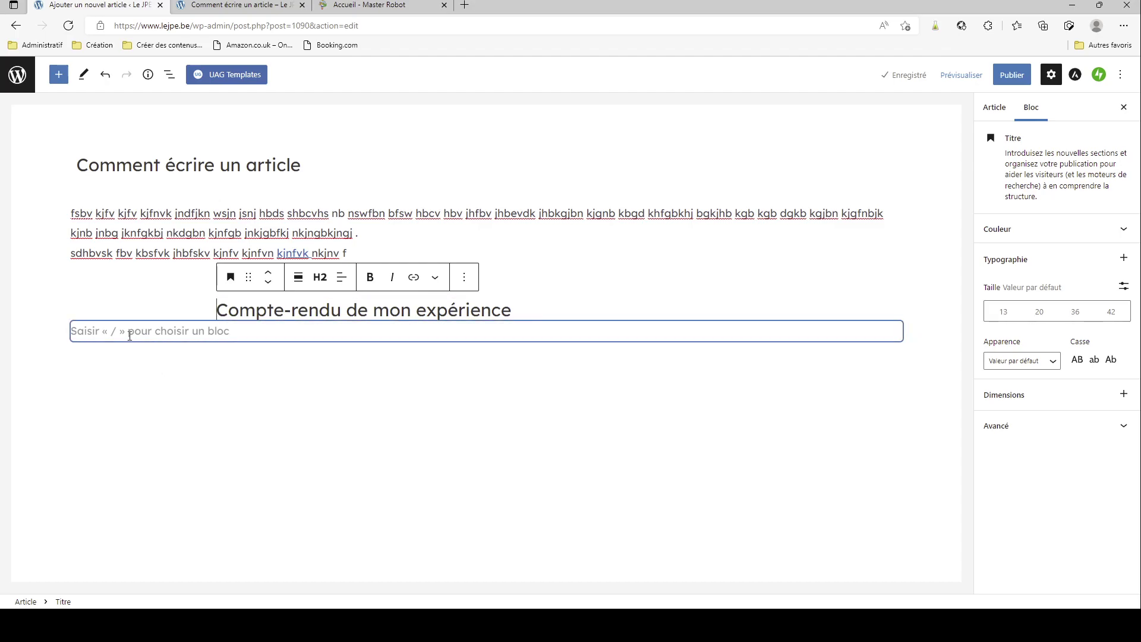
pyautogui.click(325, 287)
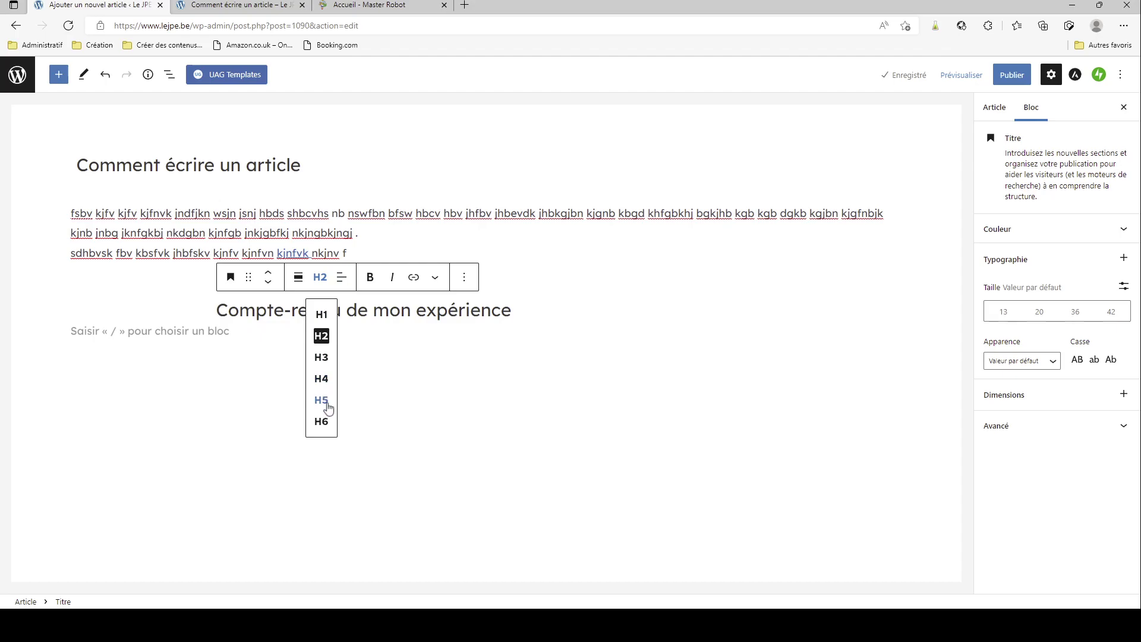
# In the empty paragraph below the heading, write "sjnvkjs nfv kjfnvkj nvnef kjenvfs kjnefv jnfedvs njfnevs kjnvkj jkvnfk jnjf n"
pyautogui.click(200, 340)
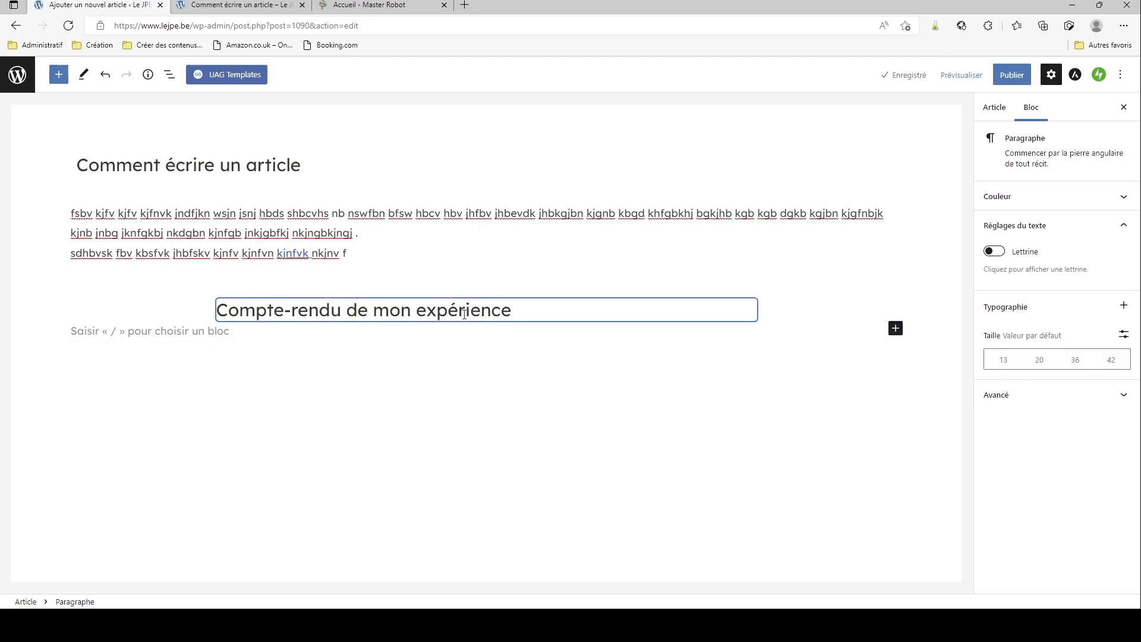
pyautogui.write('sjnvkjs nfv')
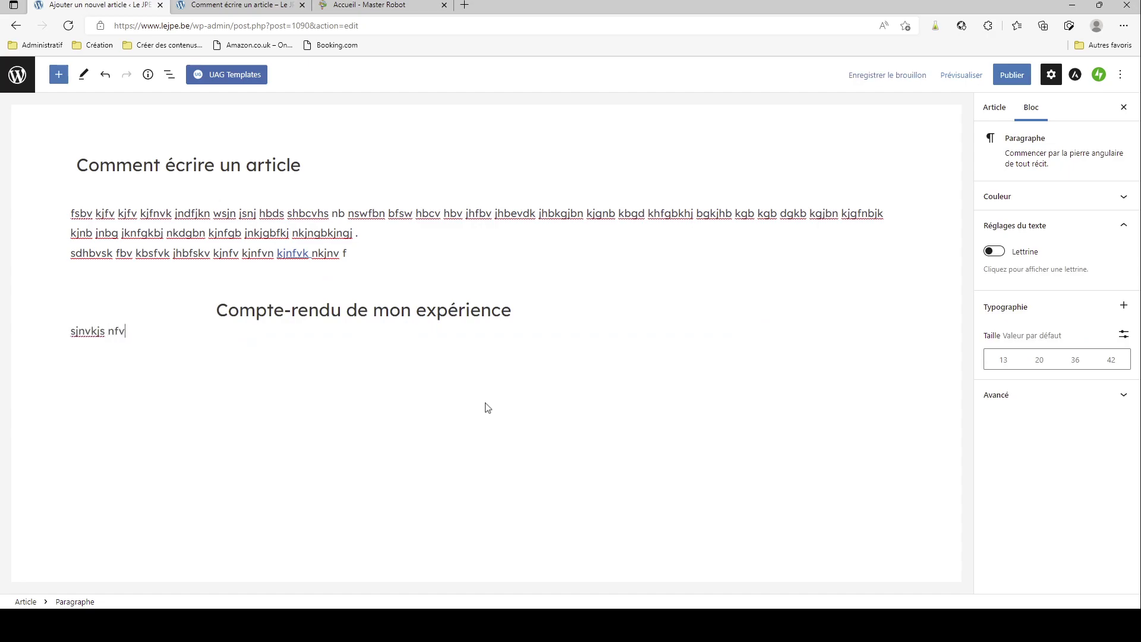
pyautogui.write(' kjfnvkj nvnef kjenvfs kjnefv jnfedvs njfnevs kjnvkj jkvnfk jnjf n')
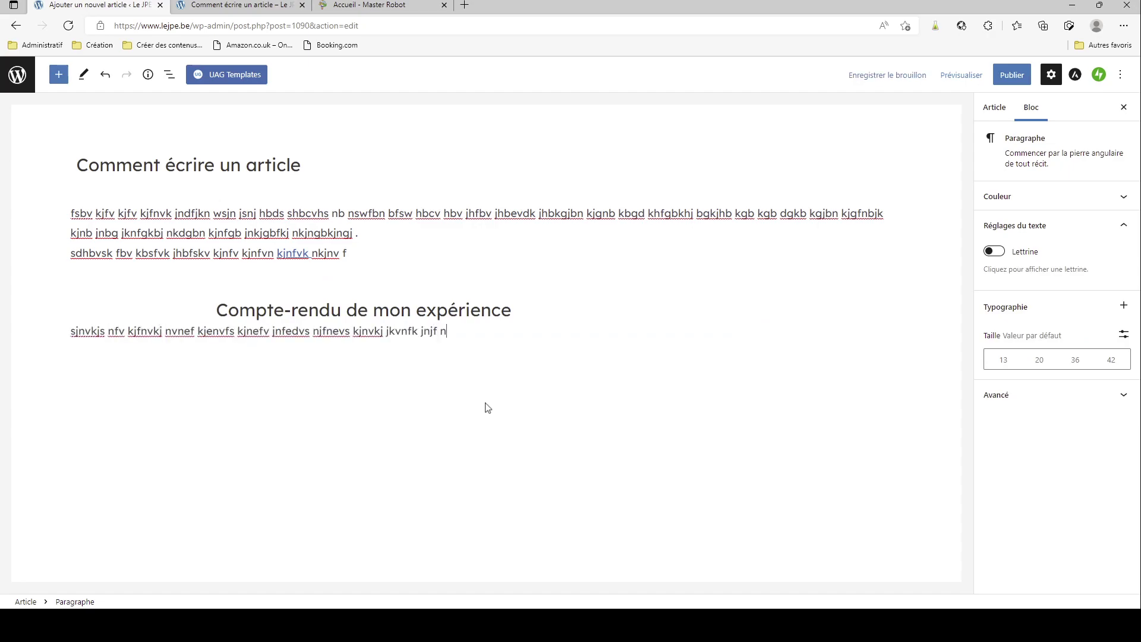
# Add a "Matériel" paragraph followed by three separate paragraphs: "jkdn jn", "jvn jfvn" and "fjvn jfvn jfv n"
pyautogui.press('Return')
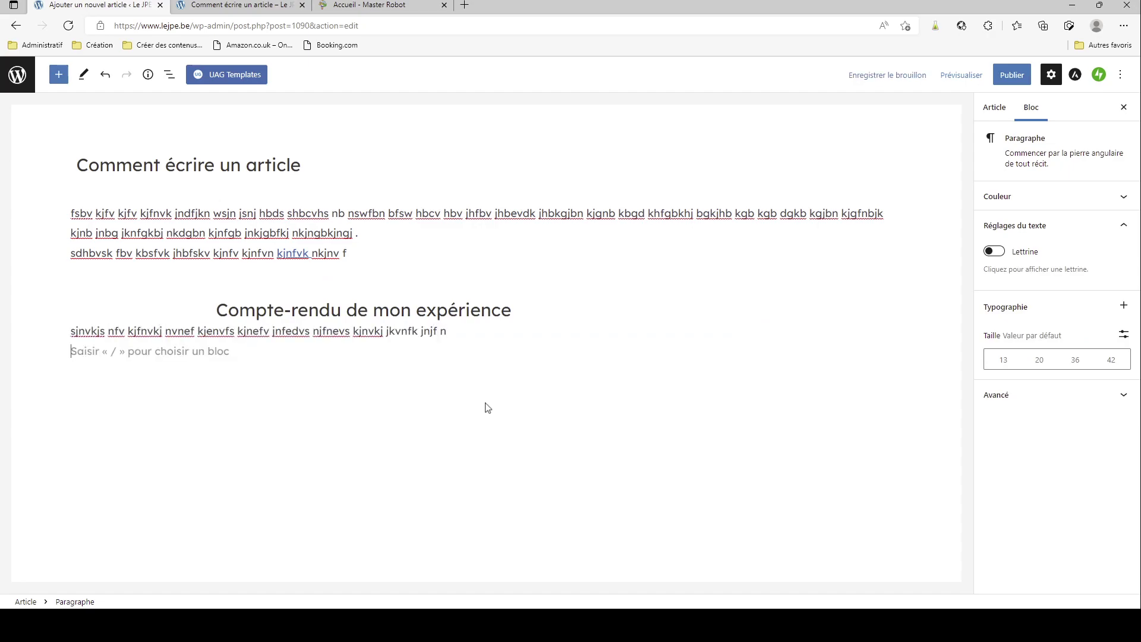
pyautogui.write('Matériel')
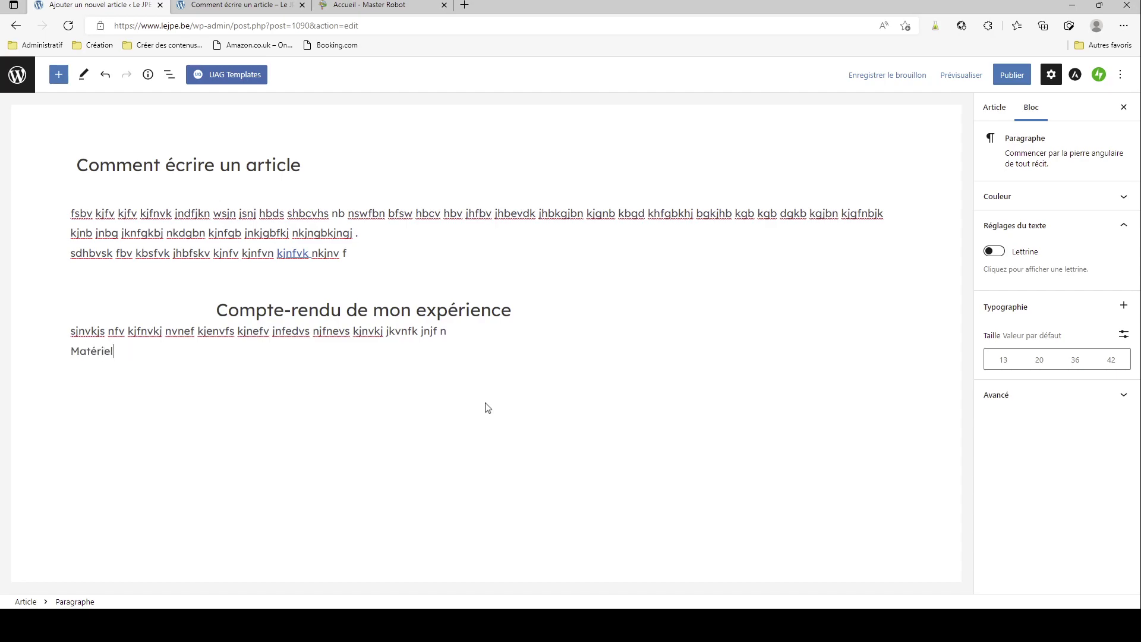
pyautogui.press('Return')
pyautogui.write('jkdn jn')
pyautogui.press('Return')
pyautogui.write('jvn jfvn')
pyautogui.press('Return')
pyautogui.write('fjvn jfvn jfv n')
# Add a "Schéma" paragraph followed by the paragraph "djkn jnvf jnfv jgn bvjngfjb njgfnjgn"
pyautogui.press('Return')
pyautogui.write('Schéma')
pyautogui.press('Return')
pyautogui.write('djkn jnvf jnfv jgn bvjngfjb njgfnjgn')
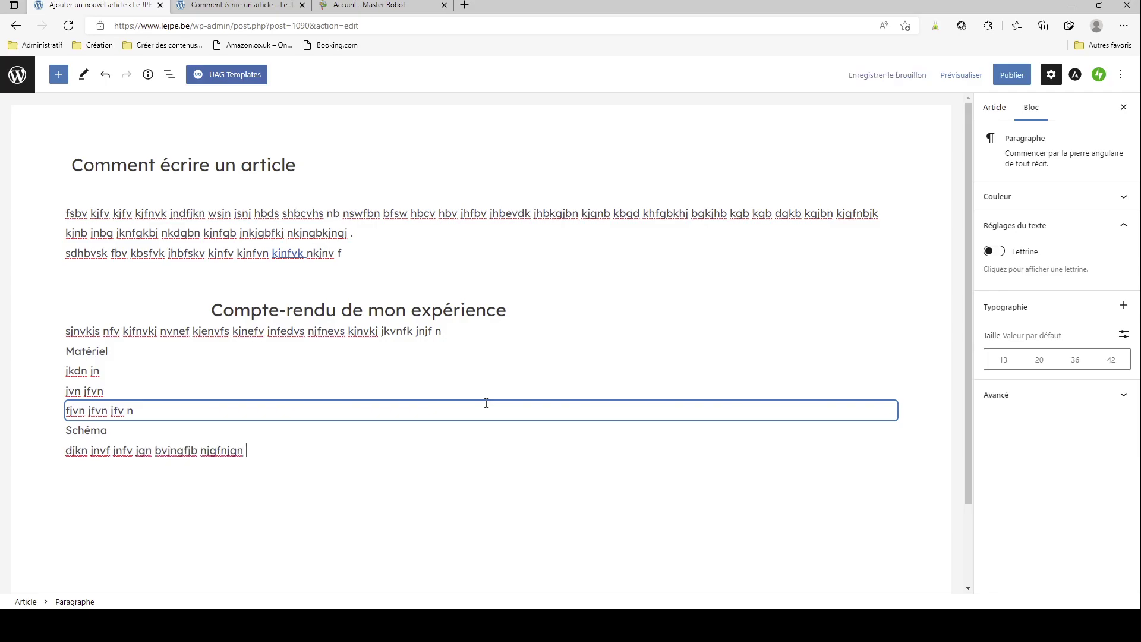
# Add an "Observations" paragraph followed by the paragraphs "jsnd jfnv jdnvg jngdxbj njgnb jngb", "wxdjbgn jngb jngbjl n" and "xdgnb jgnbjn"
pyautogui.press('Return')
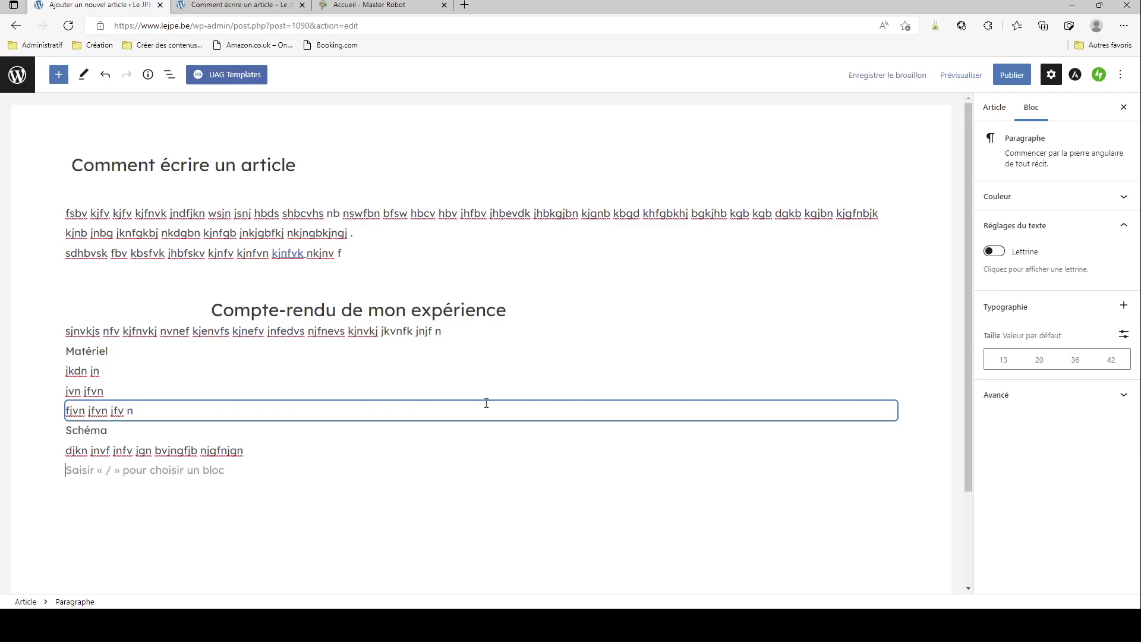
pyautogui.write('Observations')
pyautogui.press('Return')
pyautogui.write('jsnd jfnv jdnvg jngdxbj njgnb jngb')
pyautogui.press('Return')
pyautogui.write('wxdjbgn jngb jngbjl n')
pyautogui.press('Return')
pyautogui.write('xdgnb jgnbjn')
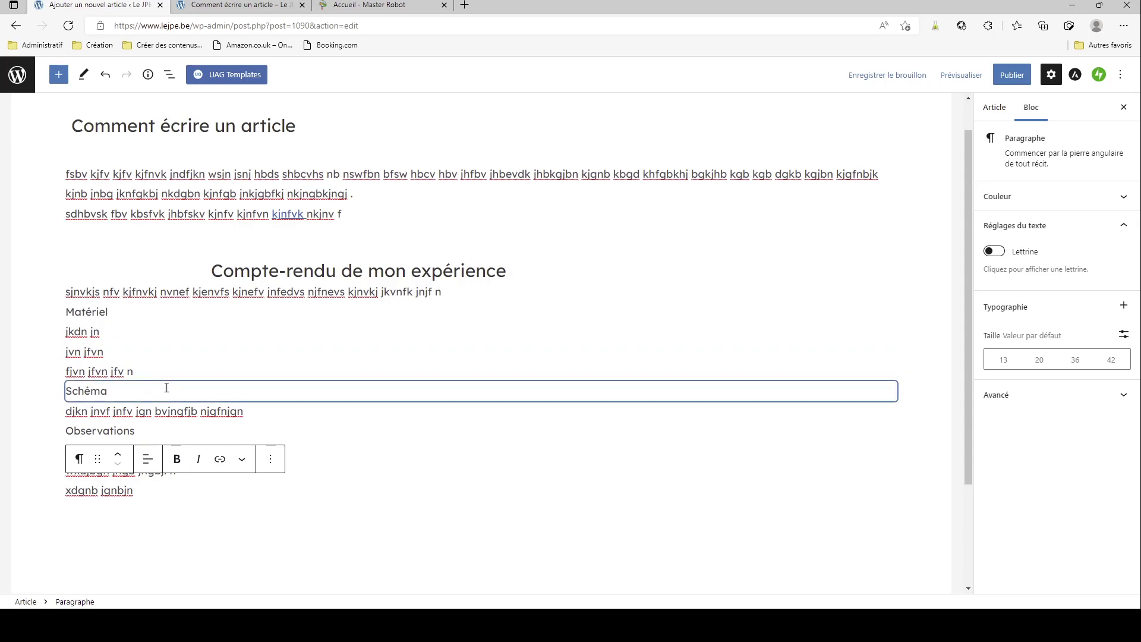
# Convert the "Matériel" paragraph into a heading and set its level to H3
pyautogui.click(97, 315)
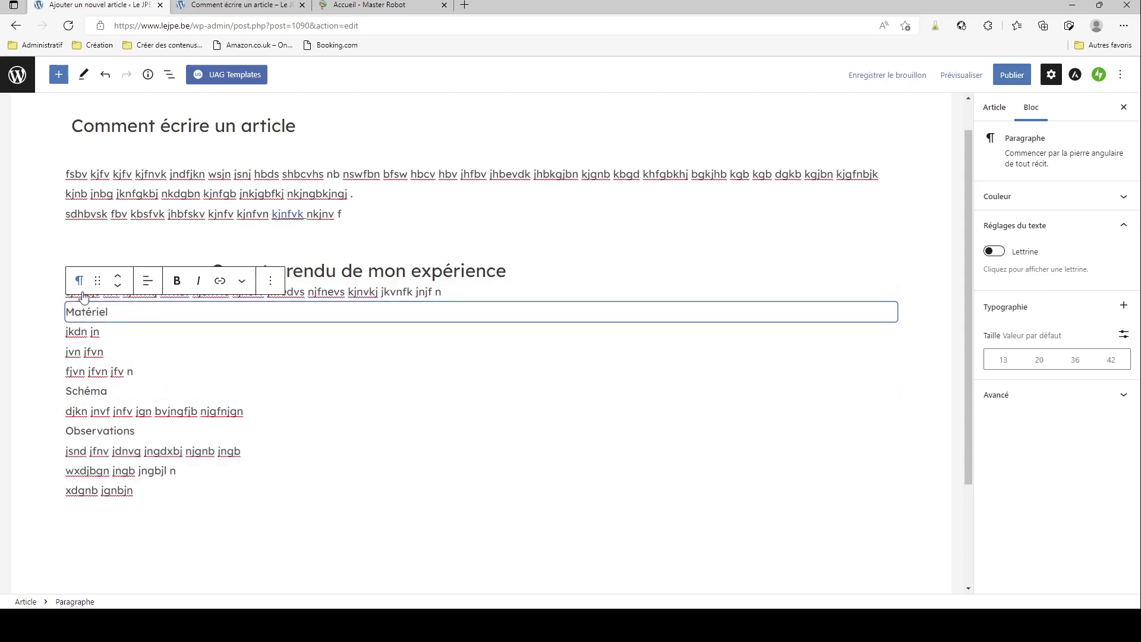
pyautogui.click(81, 290)
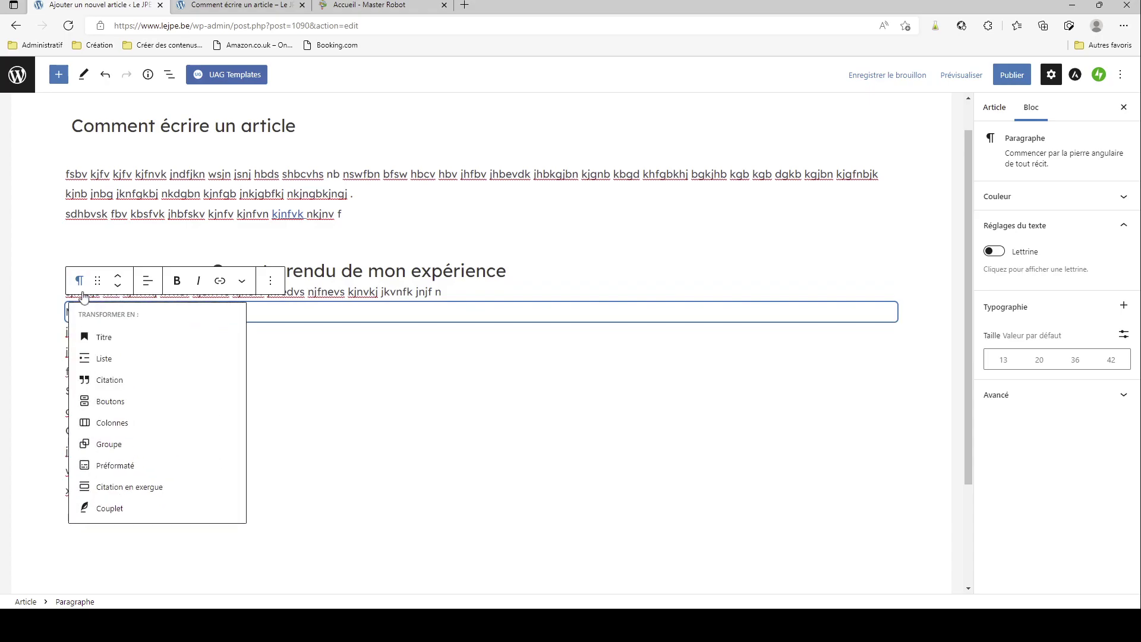
pyautogui.click(104, 339)
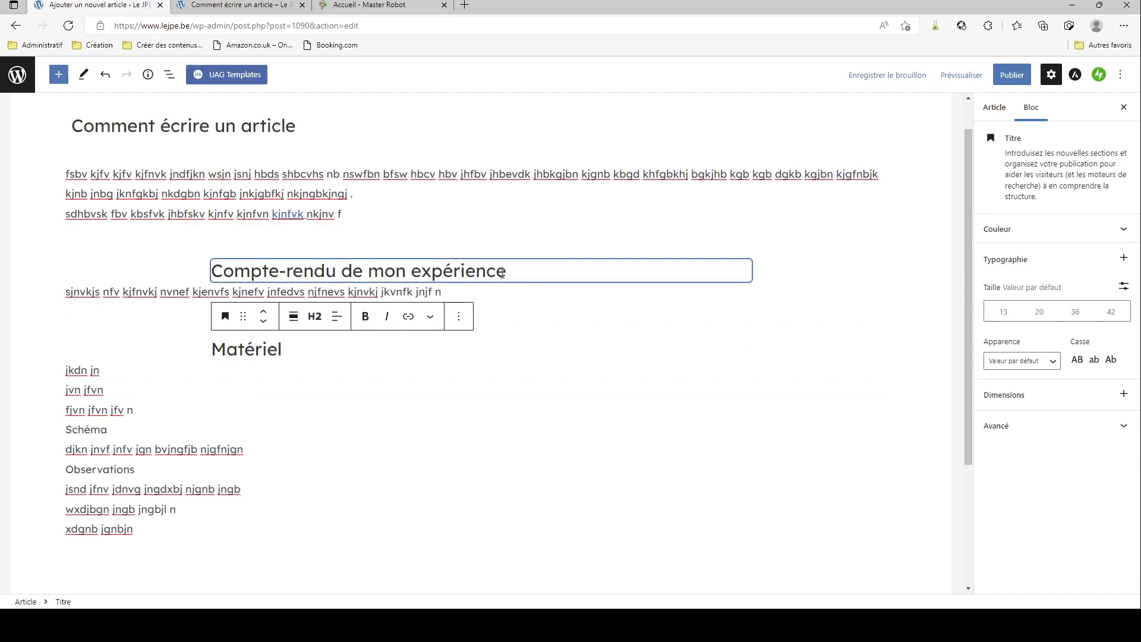
pyautogui.click(314, 321)
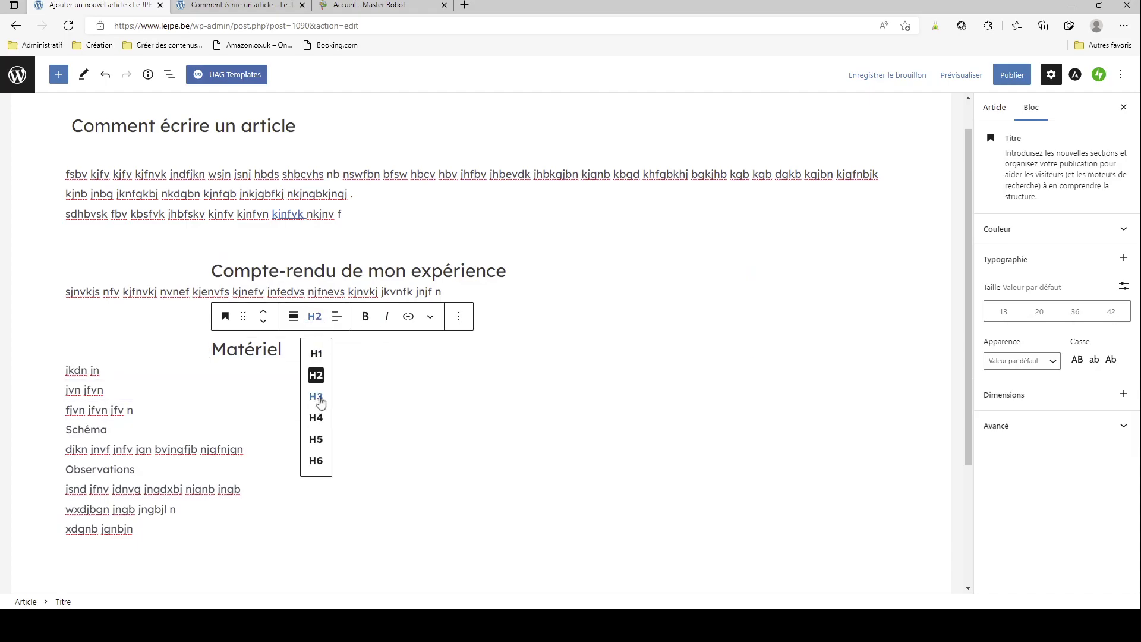
pyautogui.click(316, 397)
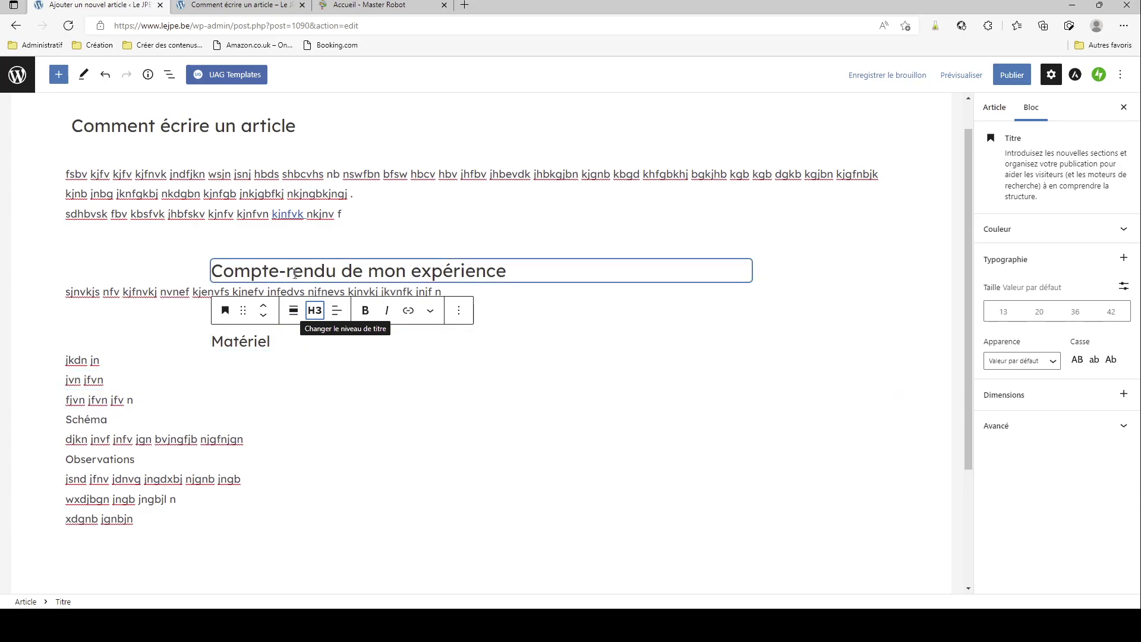
# Convert the "Schéma" paragraph into a heading and set its level to H3
pyautogui.click(158, 420)
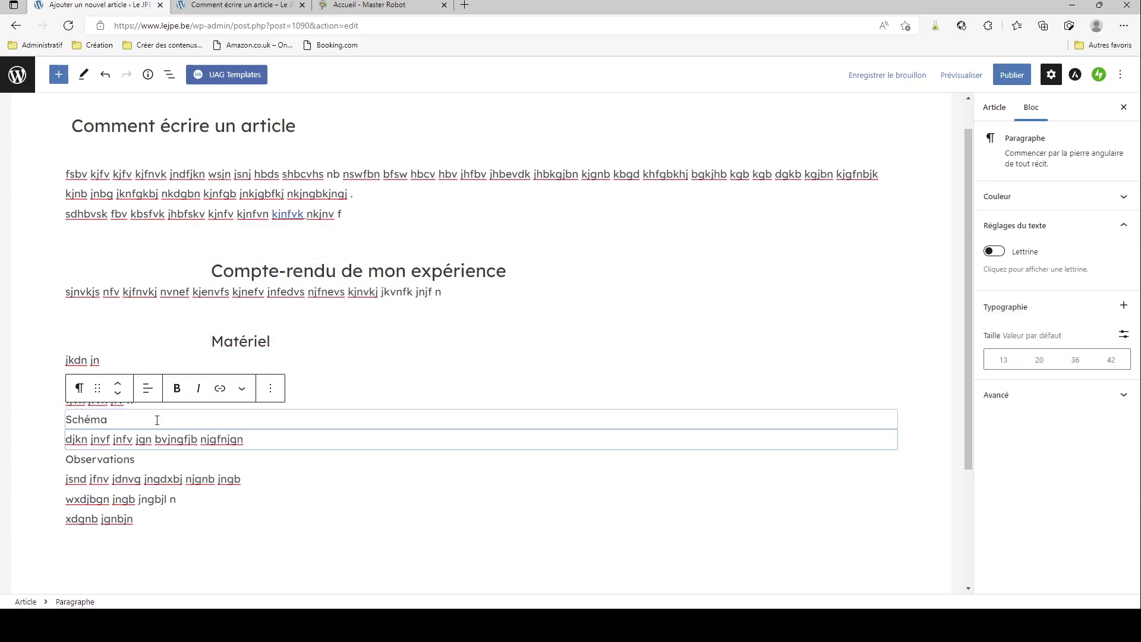
pyautogui.click(79, 388)
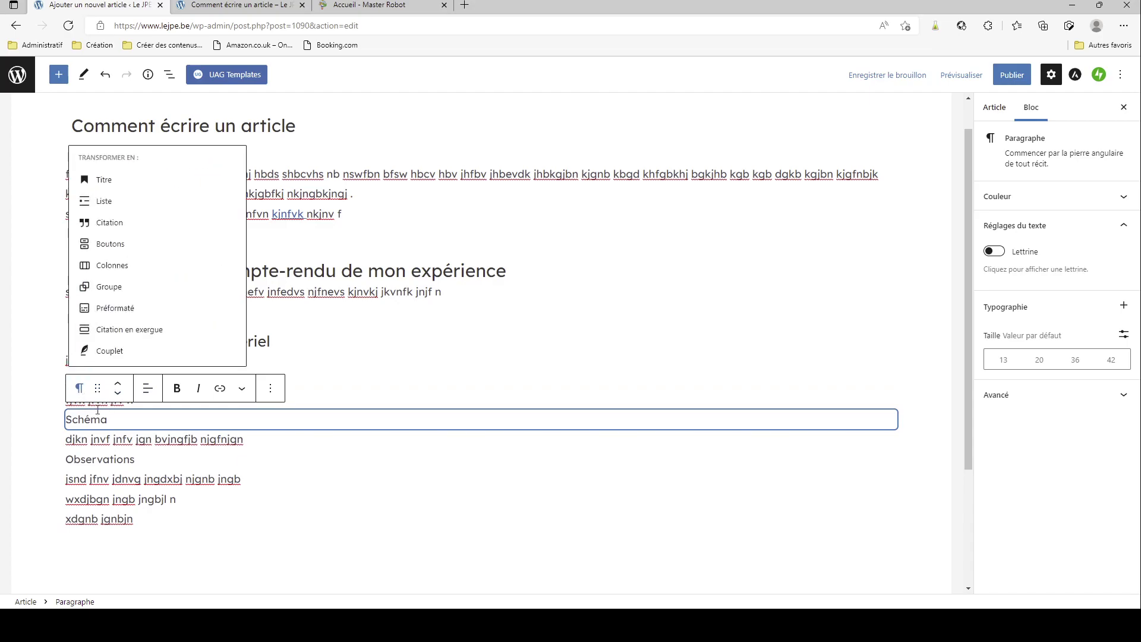
pyautogui.click(101, 179)
pyautogui.click(314, 424)
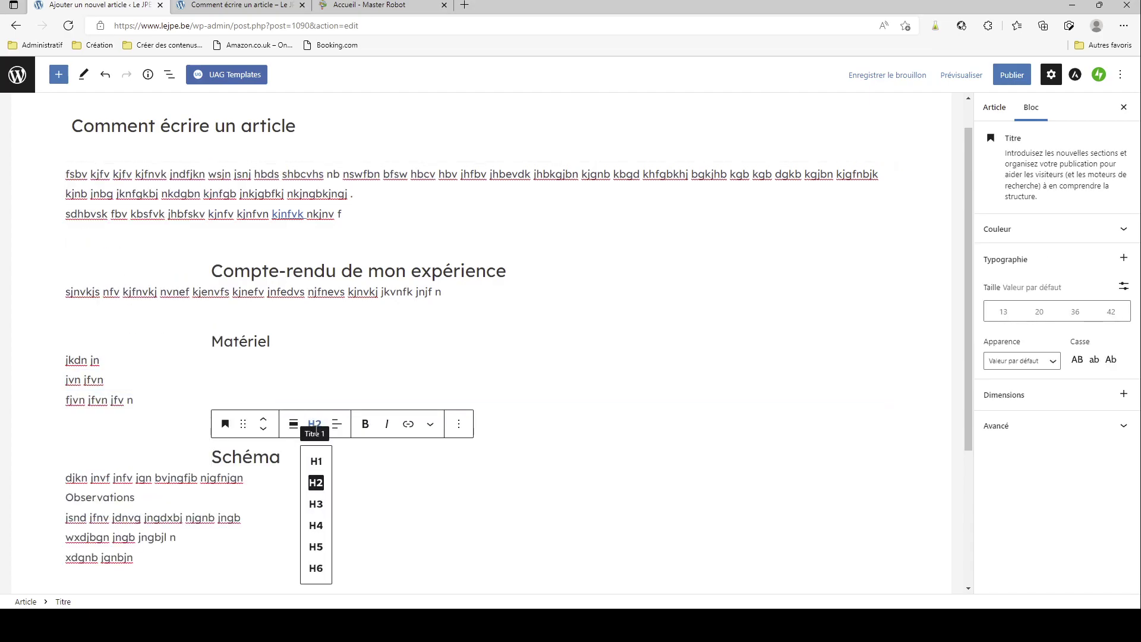
pyautogui.click(326, 510)
# Convert the "Observations" paragraph into a heading and set its level to H3
pyautogui.click(110, 487)
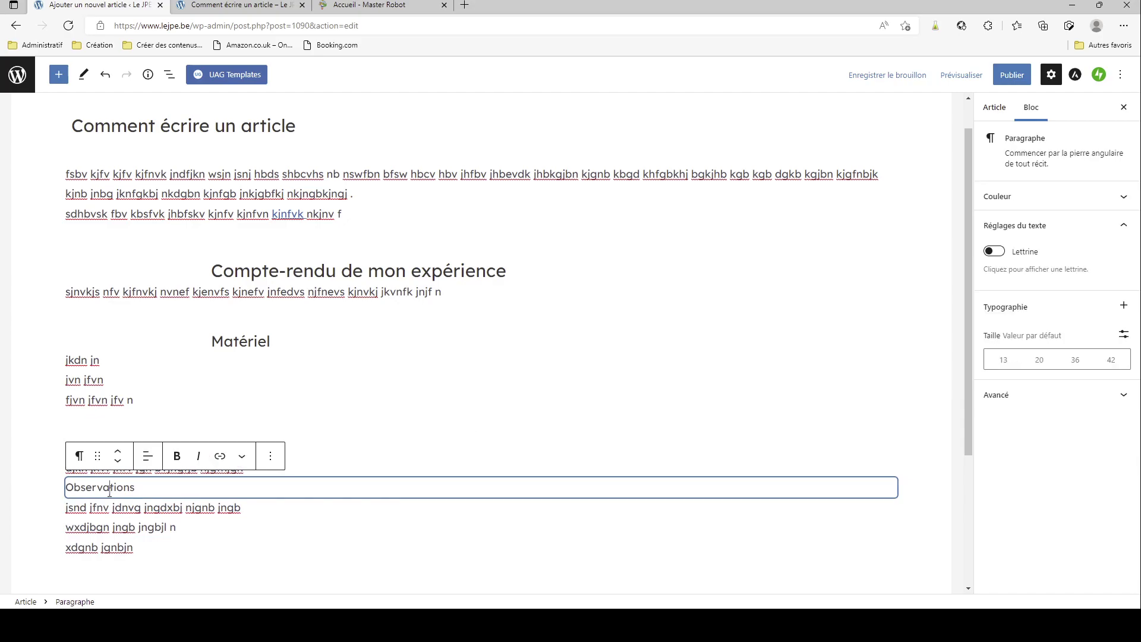
pyautogui.click(76, 456)
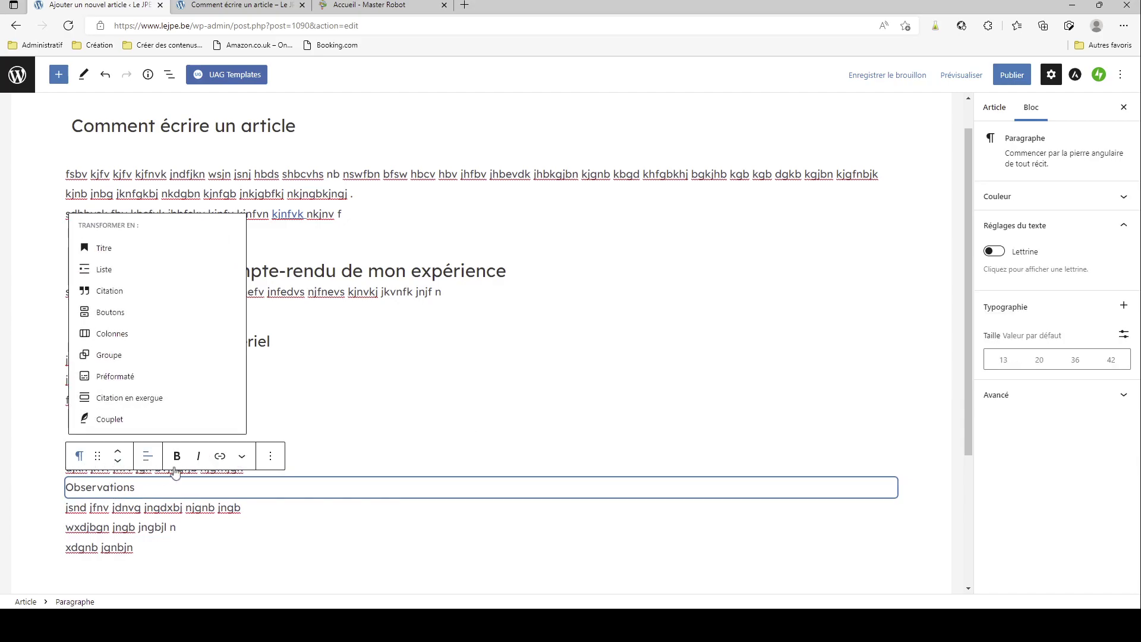
pyautogui.click(105, 248)
pyautogui.click(314, 492)
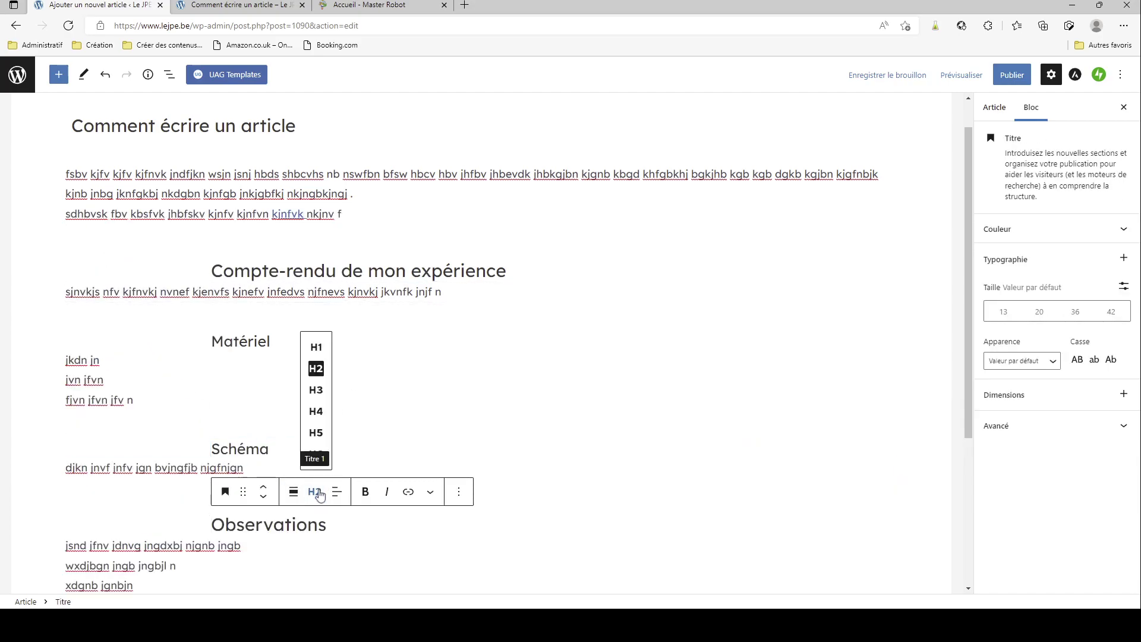
pyautogui.click(315, 392)
# Preview the article in a separate browser tab and examine how the H2 heading and the H3 subheadings are laid out
pyautogui.click(442, 270)
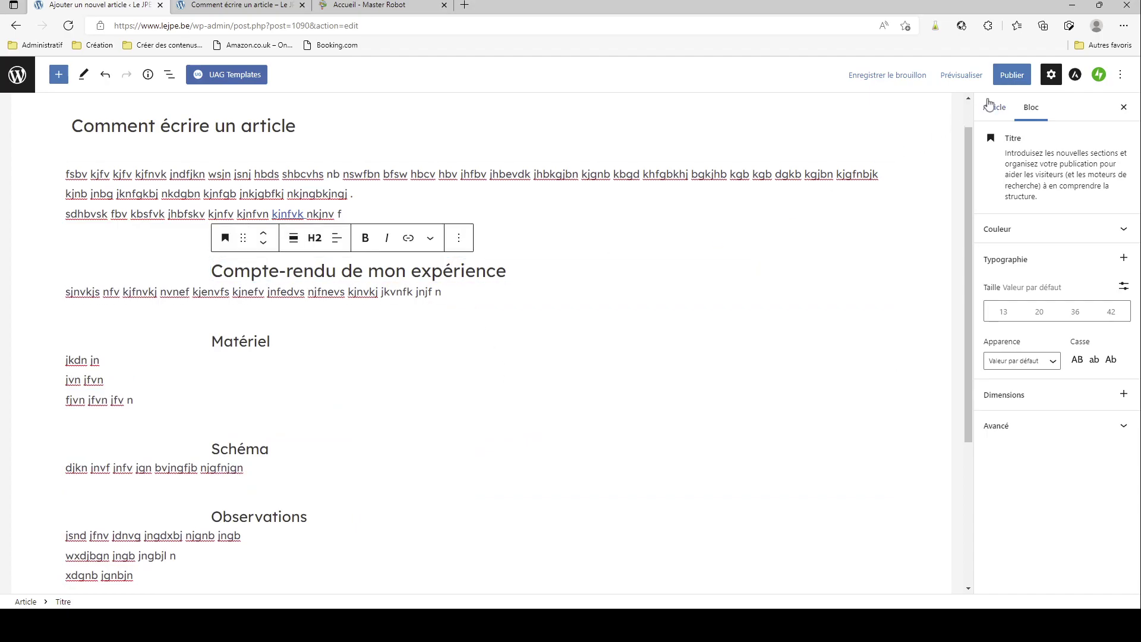
pyautogui.click(961, 78)
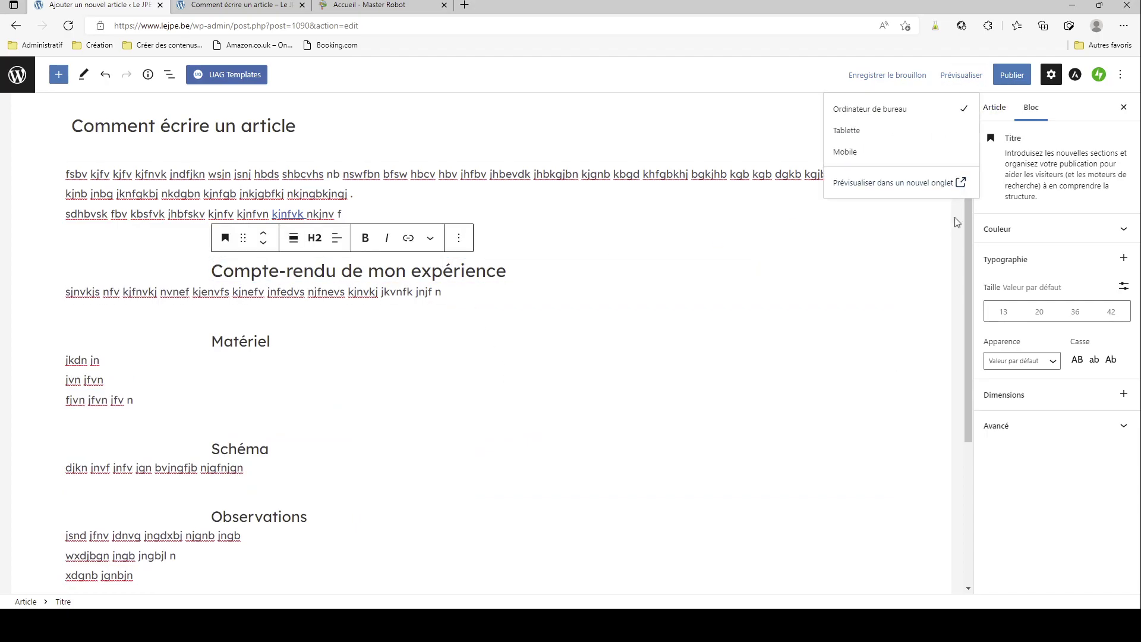
pyautogui.click(892, 185)
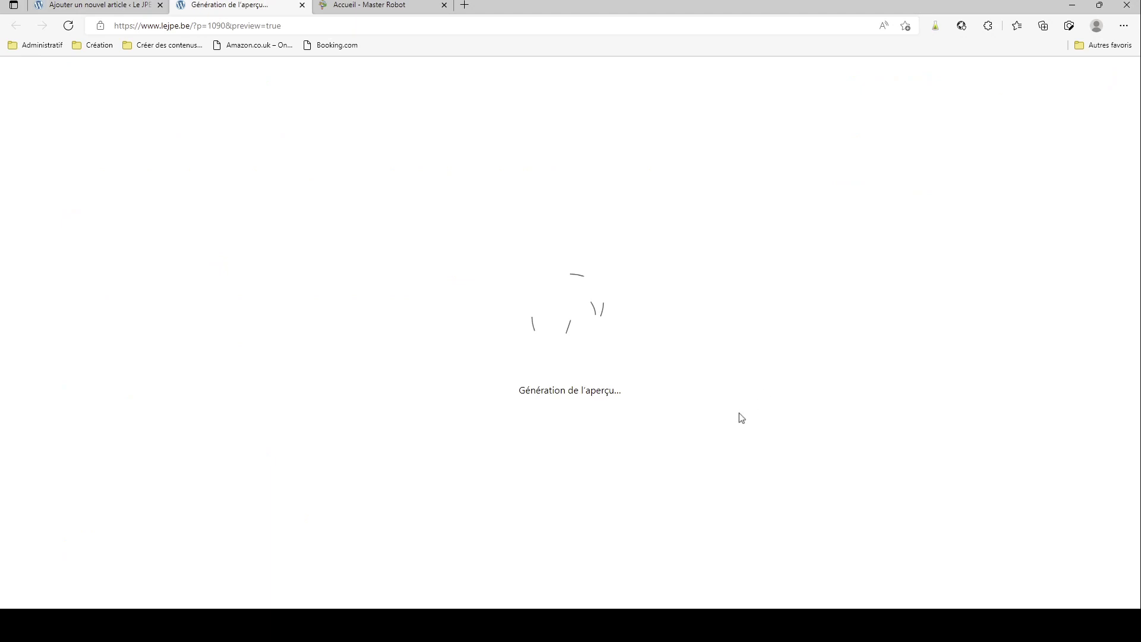
pyautogui.scroll(-4, 667, 470)
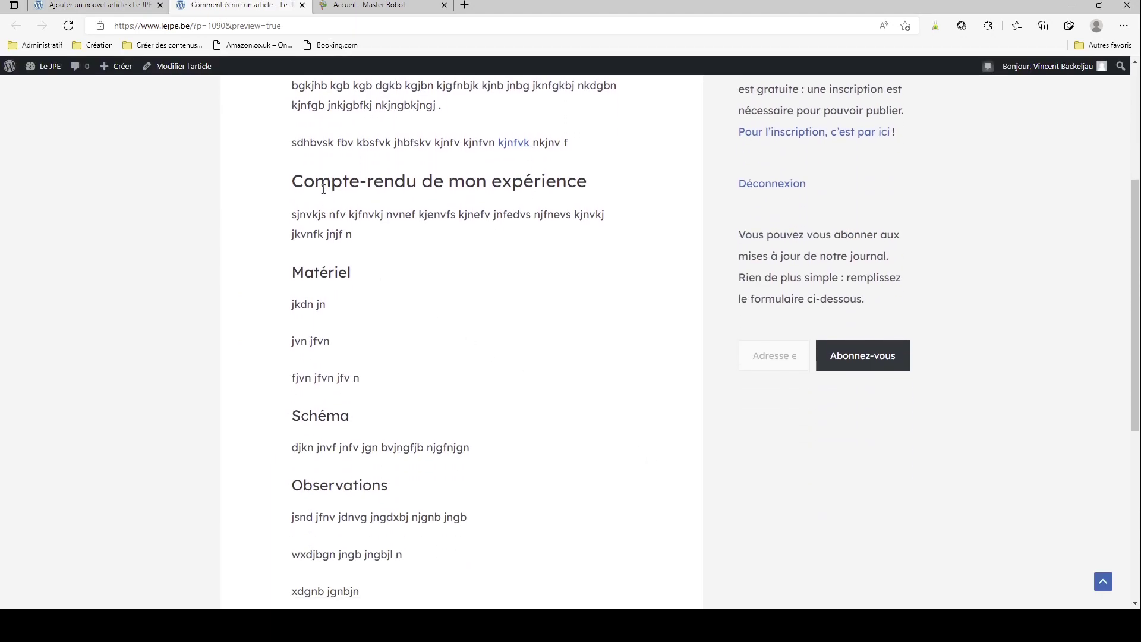
# Return from the preview to the article editor and convert the three paragraphs under "Matériel" into a bulleted list
pyautogui.moveTo(298, 182); pyautogui.dragTo(618, 187)
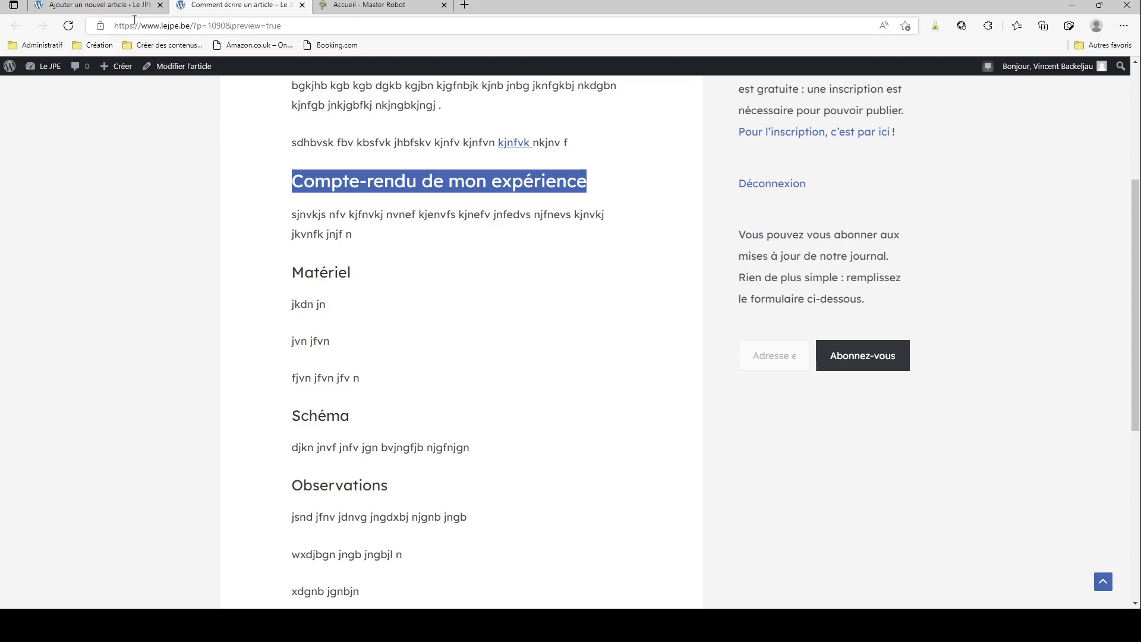
pyautogui.click(98, 5)
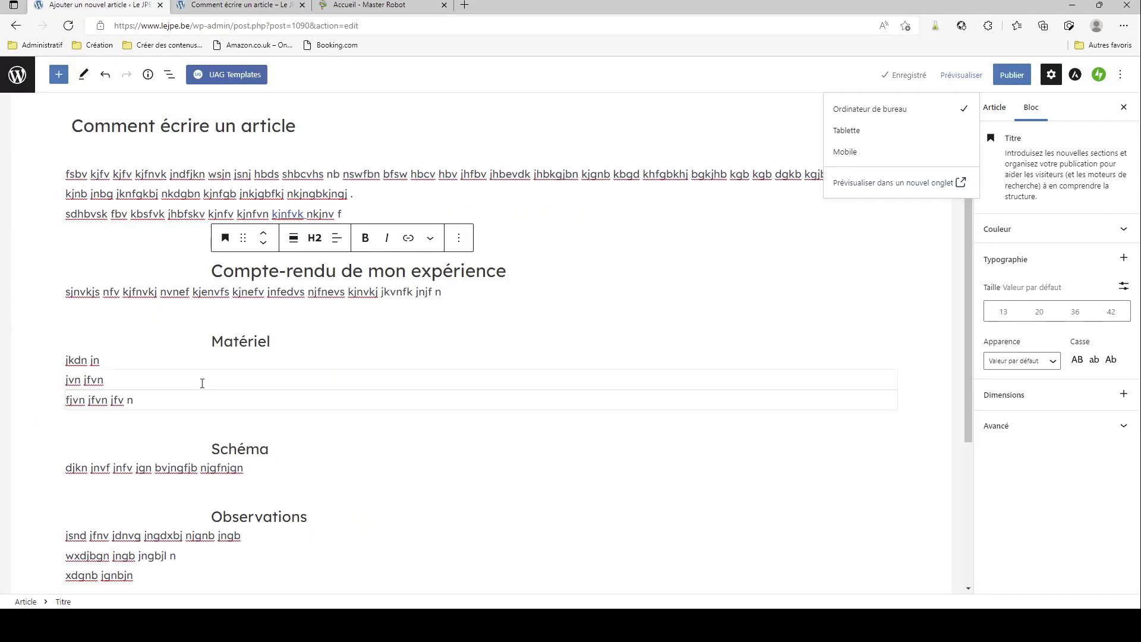
pyautogui.click(217, 398)
pyautogui.click(331, 358)
pyautogui.click(328, 345)
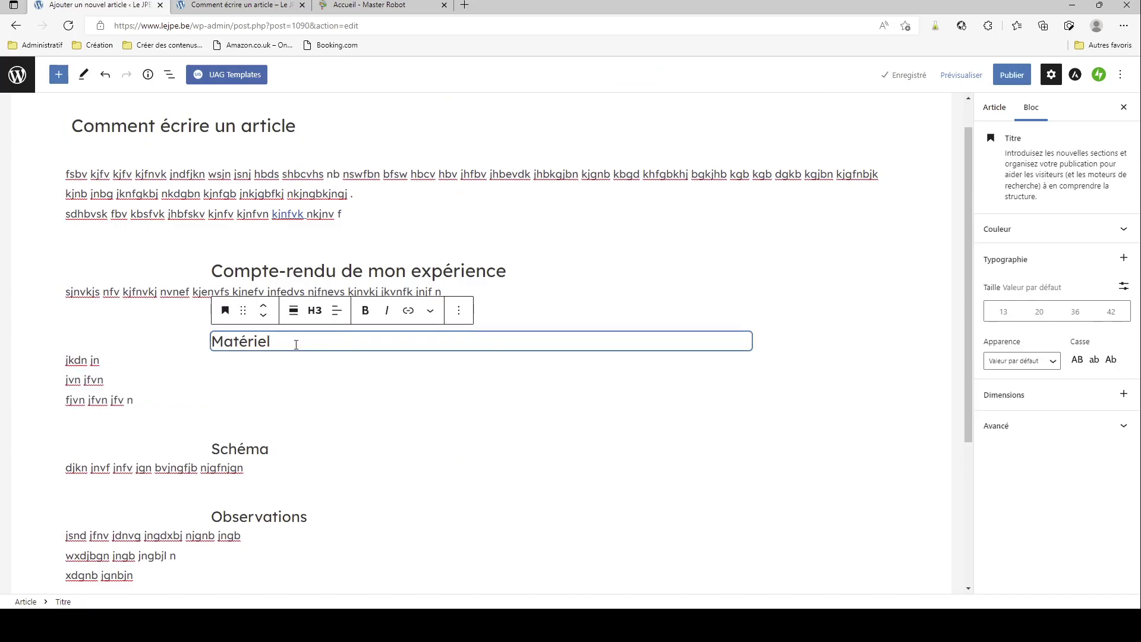
pyautogui.click(150, 399)
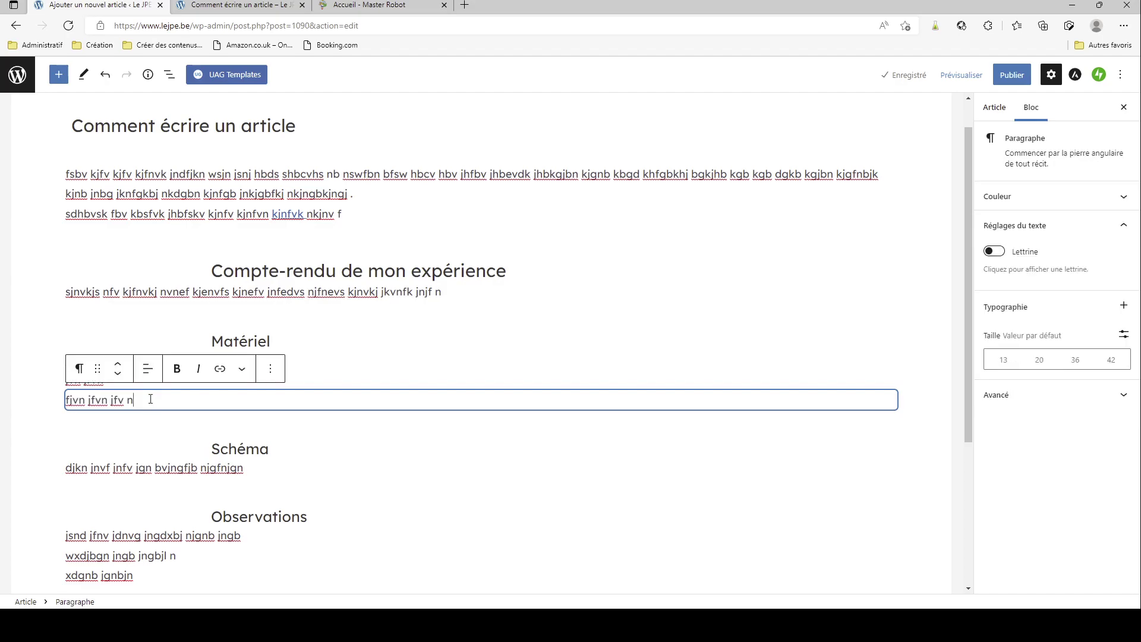
pyautogui.moveTo(138, 389); pyautogui.dragTo(68, 365)
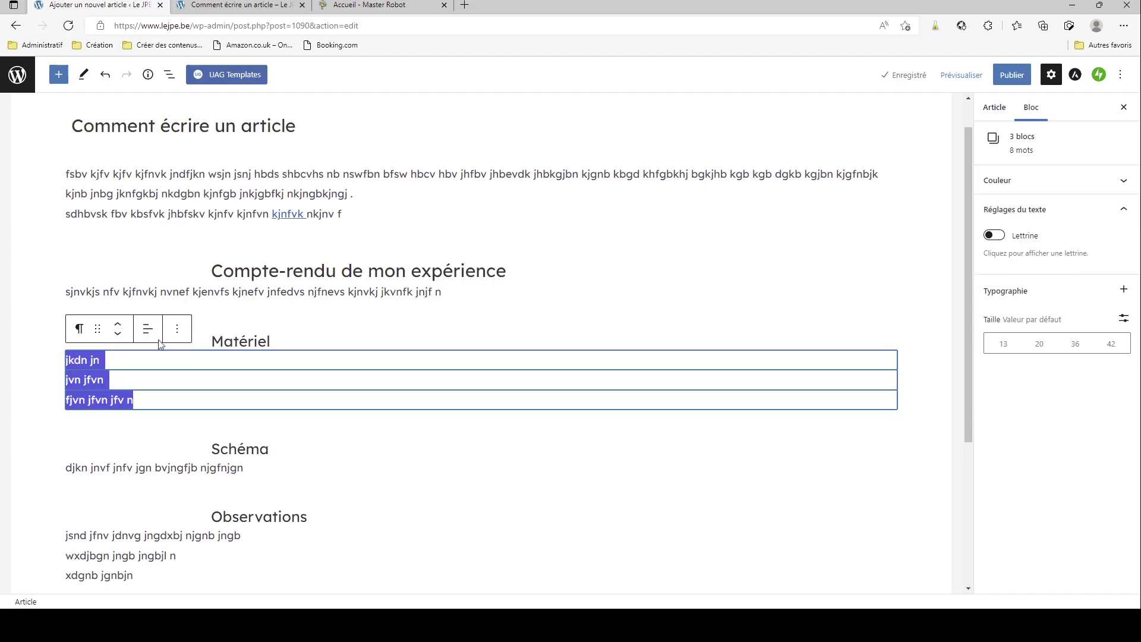
pyautogui.click(81, 328)
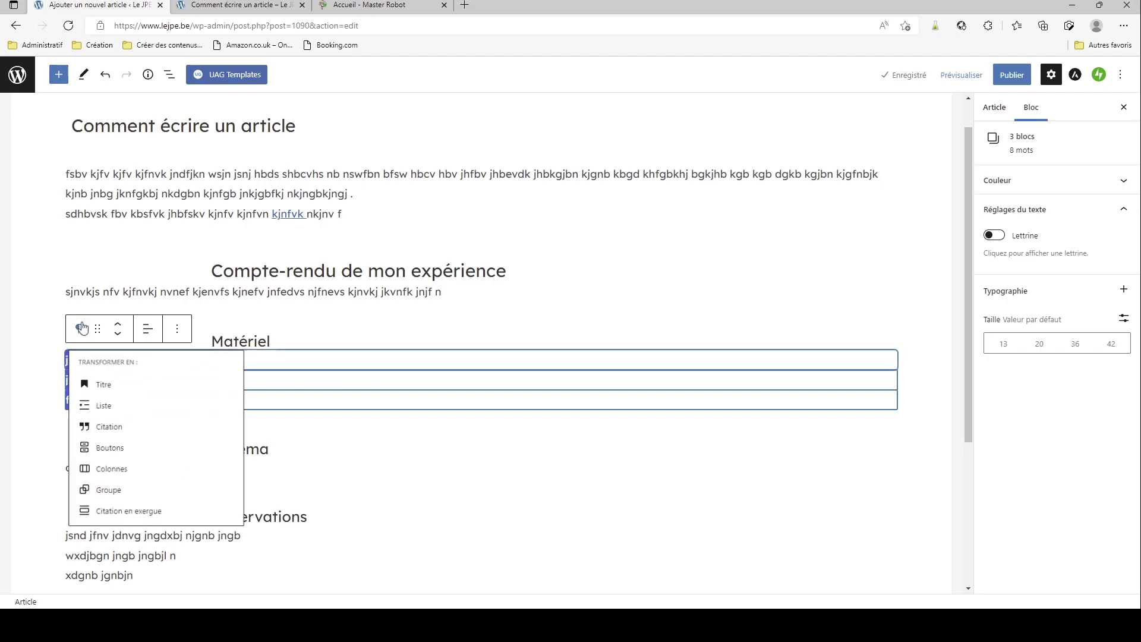
pyautogui.click(113, 413)
pyautogui.press('Down')
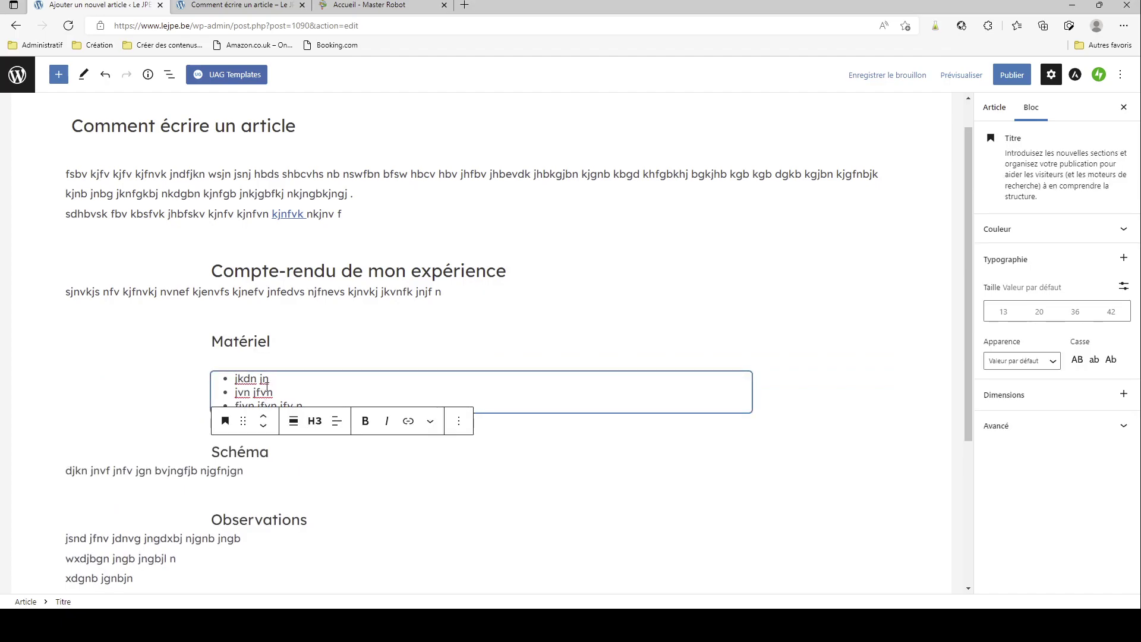
# Convert the three paragraphs under "Observations" into a bulleted list
pyautogui.scroll(-2, 267, 387)
pyautogui.click(186, 471)
pyautogui.click(136, 504)
pyautogui.moveTo(170, 510); pyautogui.dragTo(60, 475)
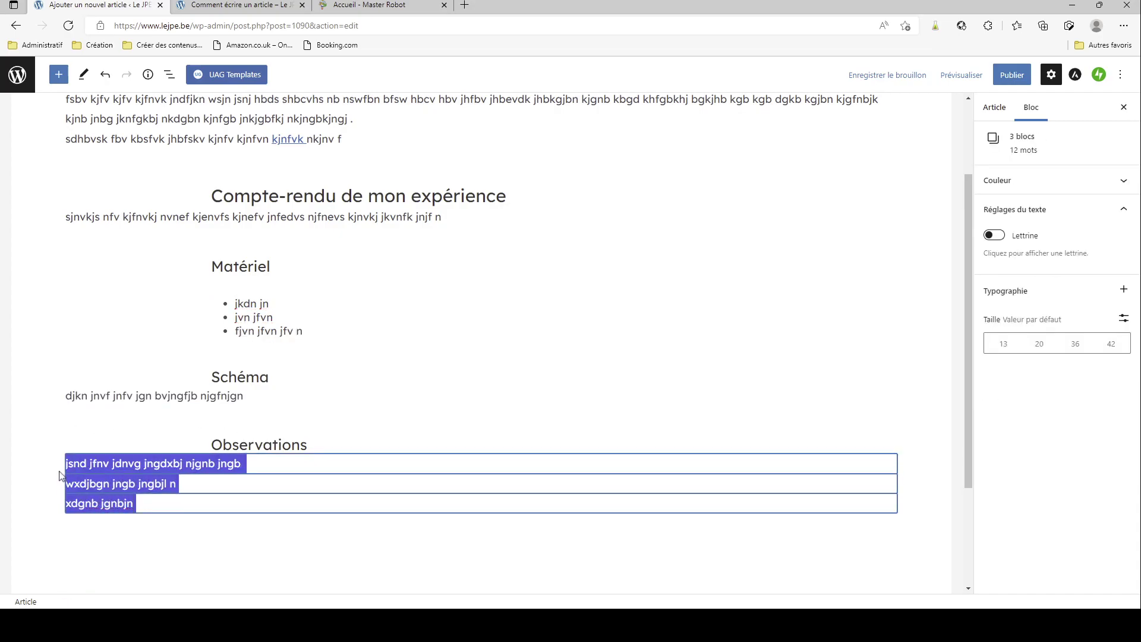
pyautogui.click(81, 433)
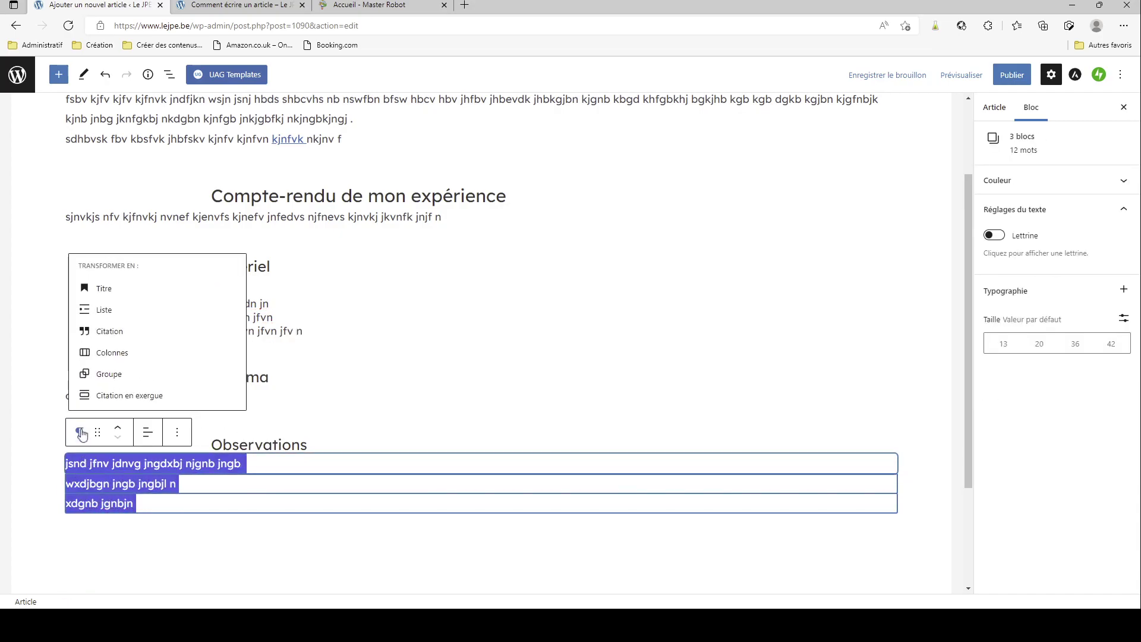
pyautogui.click(106, 310)
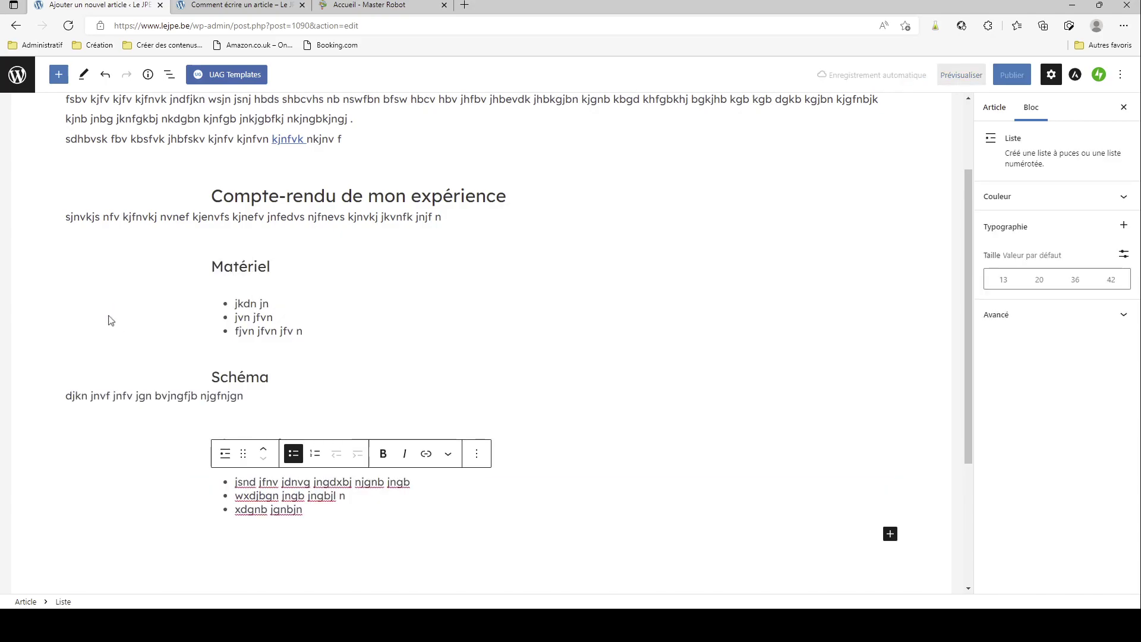
# Change the list under "Observations" to a numbered list
pyautogui.click(224, 331)
pyautogui.click(241, 304)
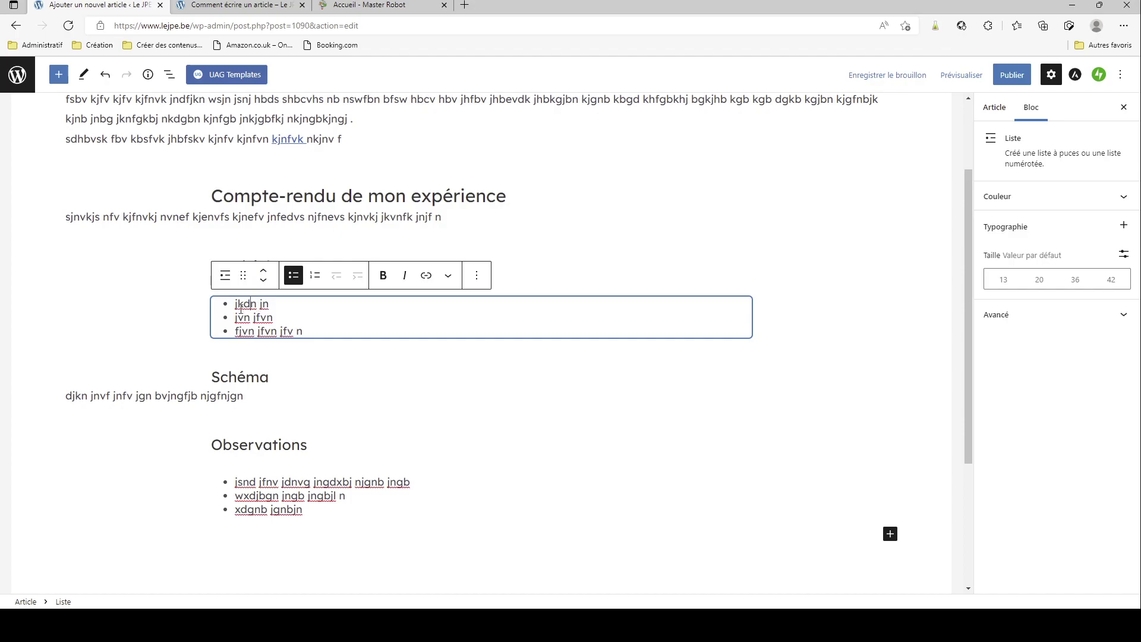
pyautogui.scroll(-1, 312, 443)
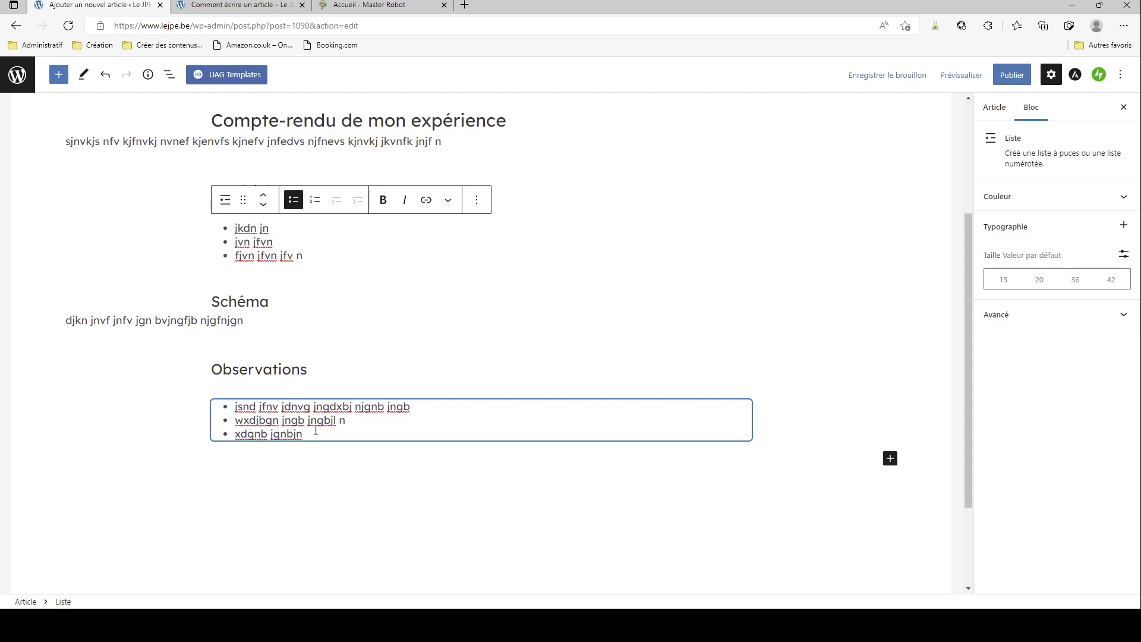
pyautogui.click(282, 433)
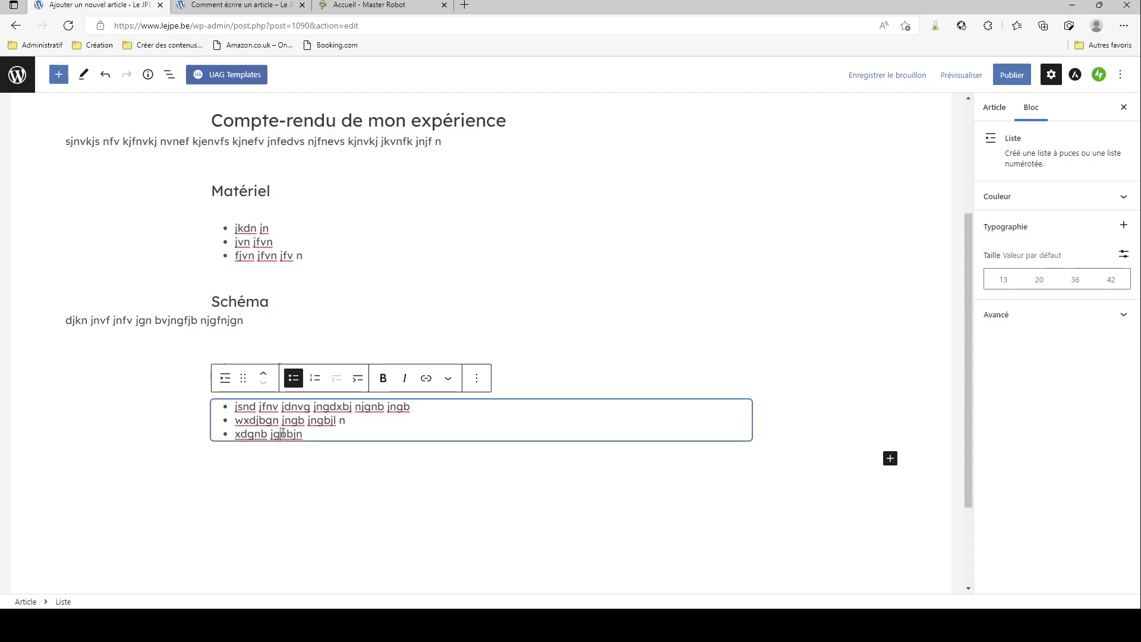
pyautogui.click(316, 383)
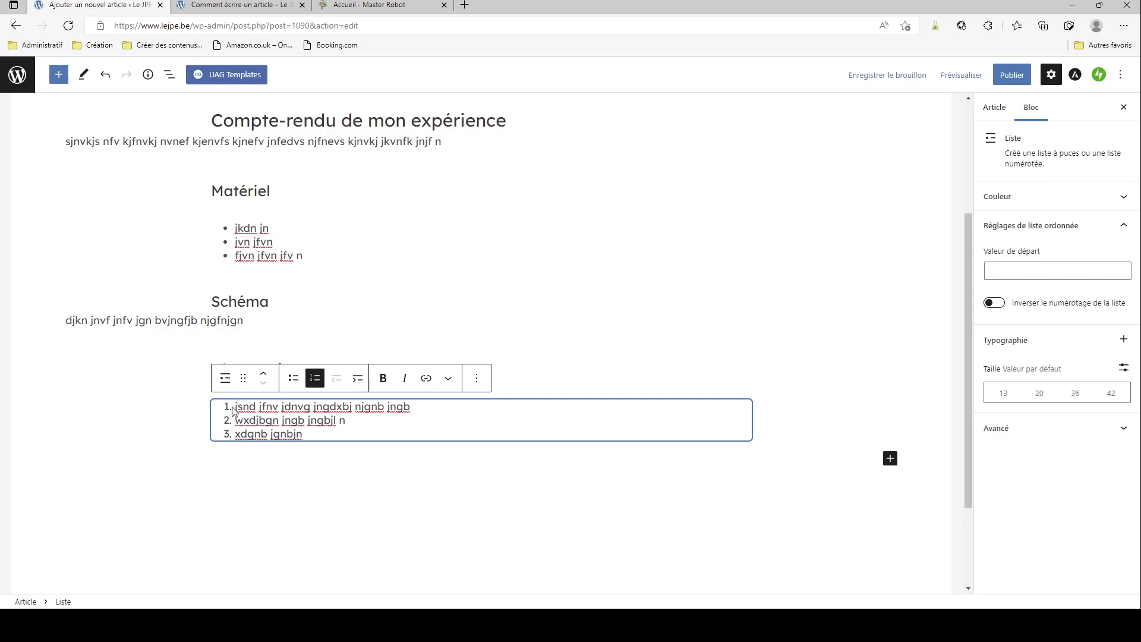
# Indent the second "Observations" item as a sub-item, with bullets for the outer list and numbering for the nested one
pyautogui.click(358, 386)
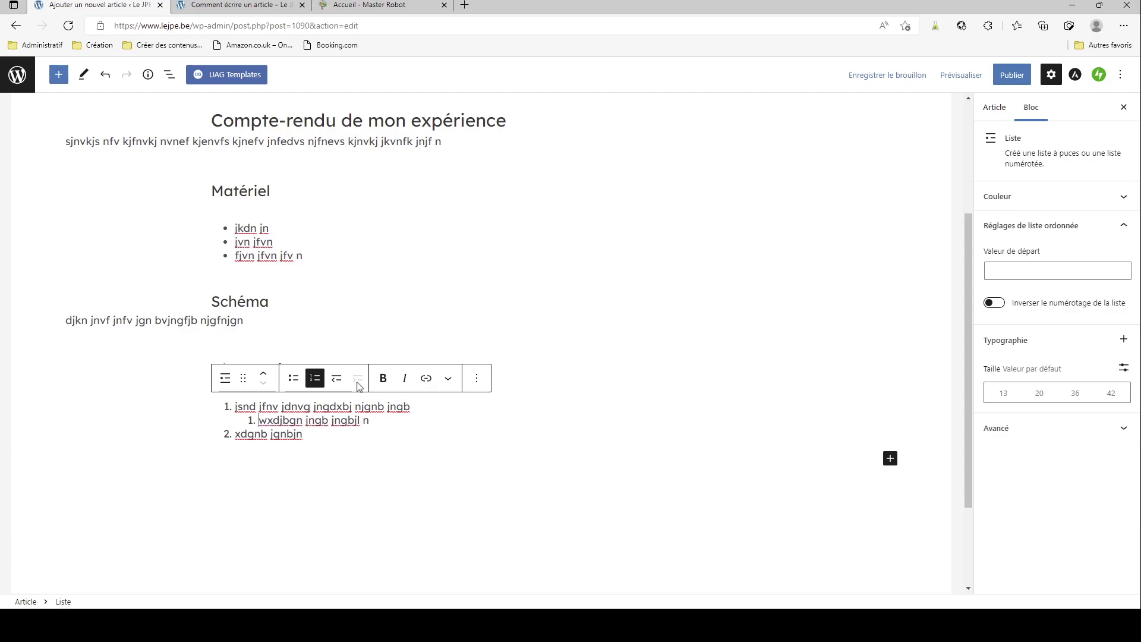
pyautogui.click(293, 378)
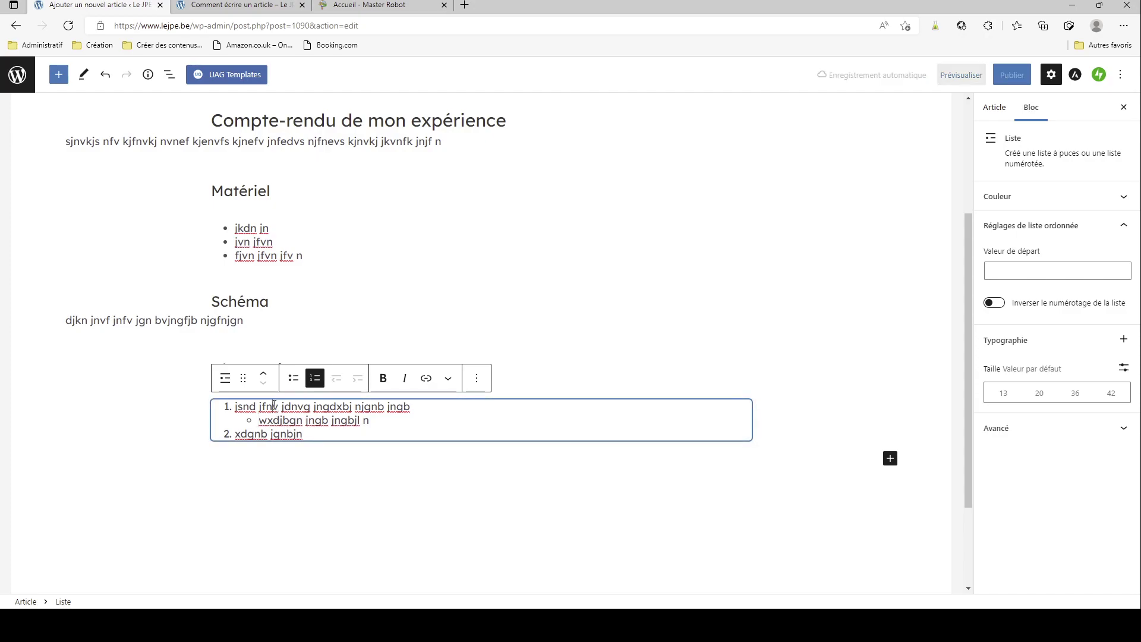
pyautogui.click(293, 378)
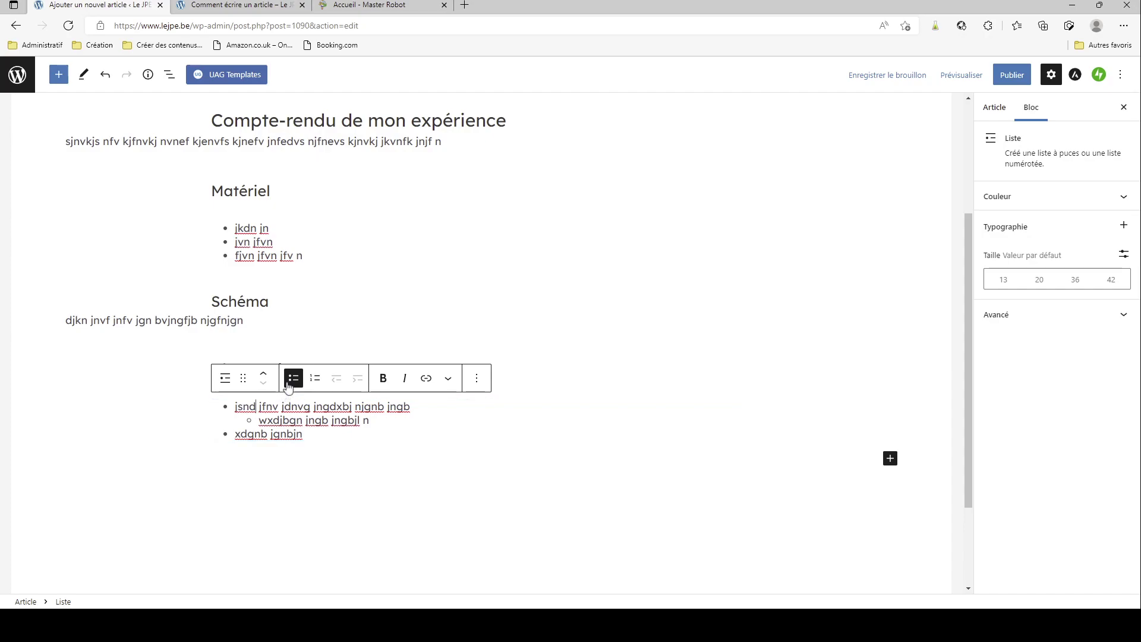
pyautogui.click(289, 420)
pyautogui.click(315, 378)
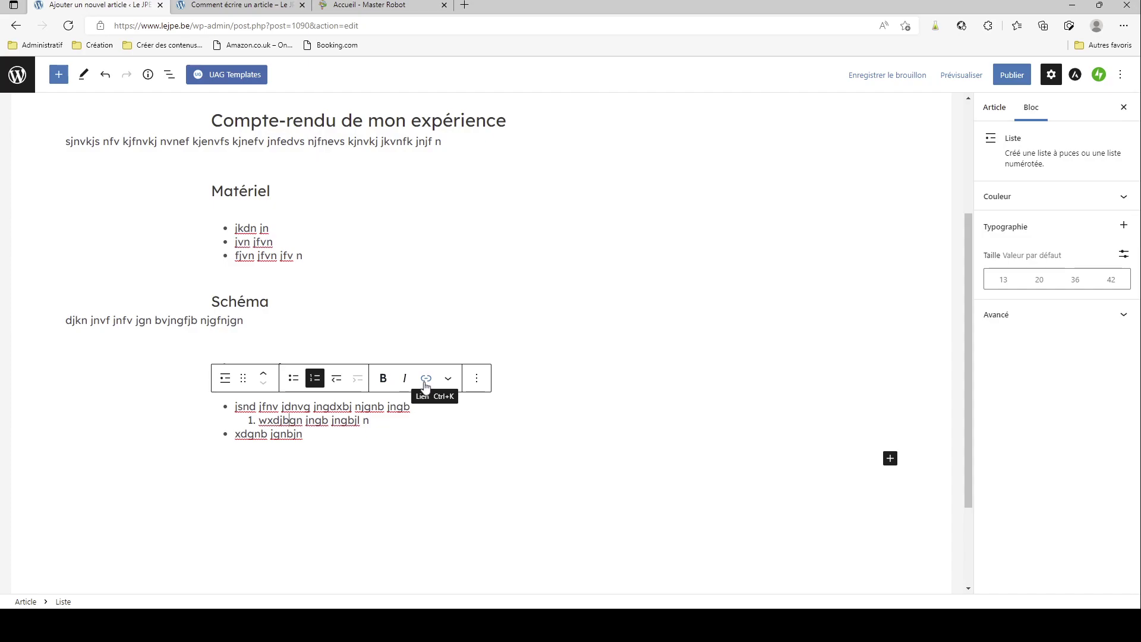
# End the "Observations" list and add a new paragraph below it reading "xfvxvvx f"
pyautogui.click(366, 430)
pyautogui.press('Return')
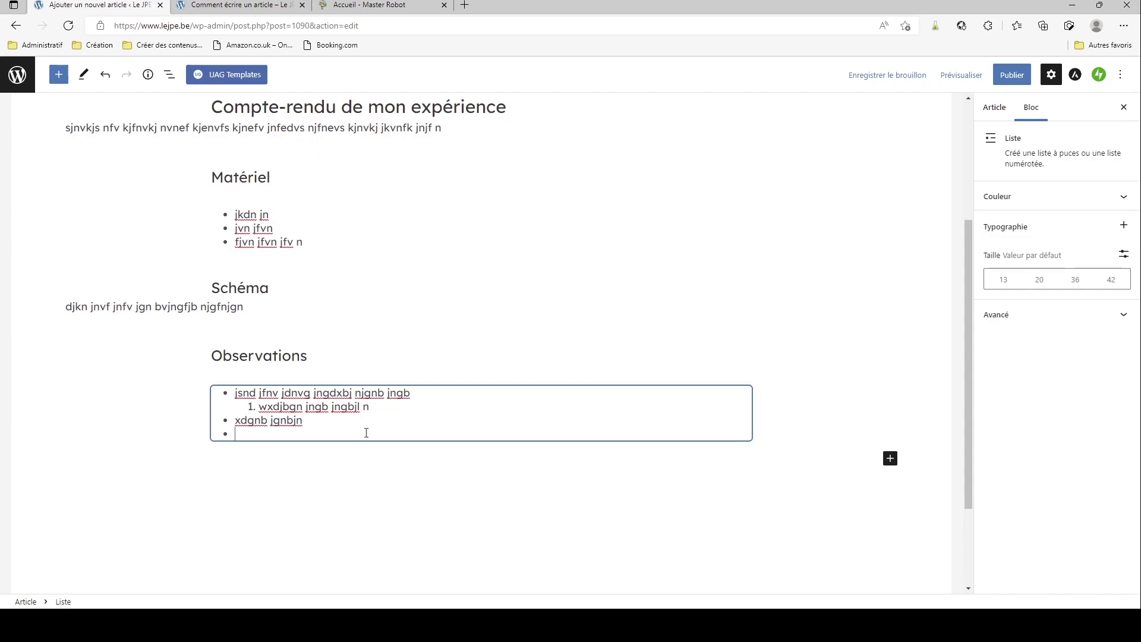
pyautogui.press('Return')
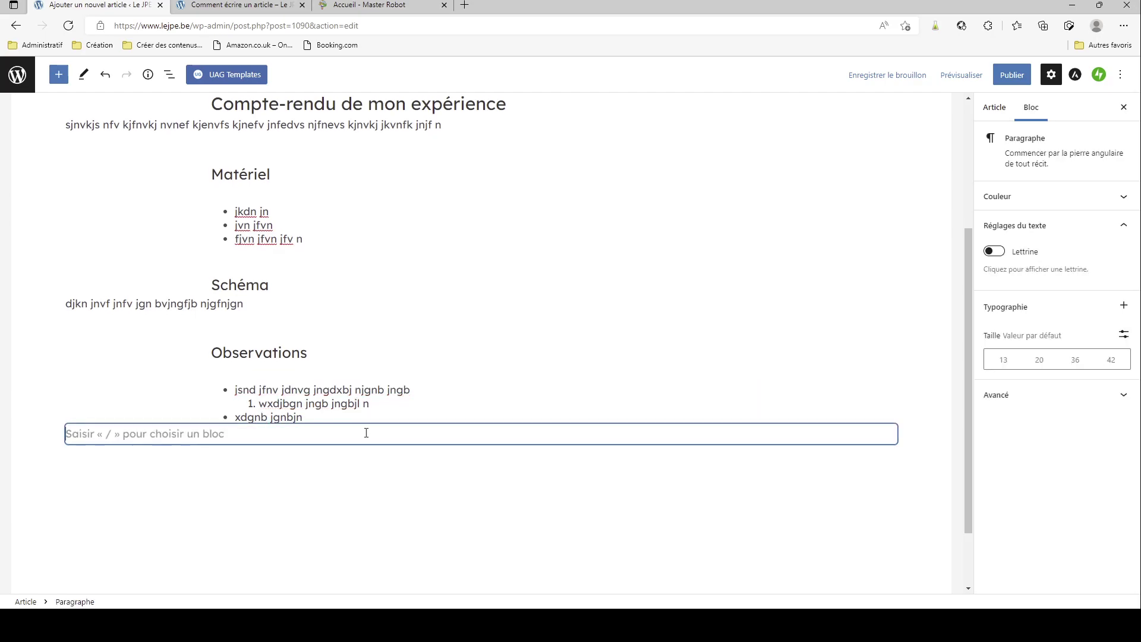
pyautogui.write('xfvxvvx f')
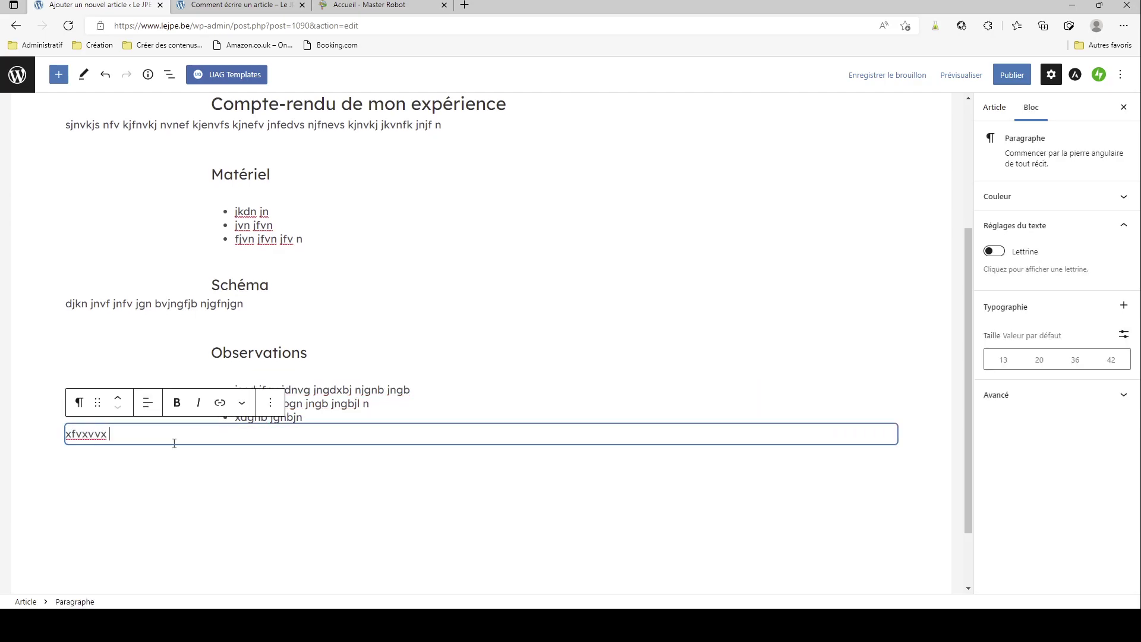
# Transform the "xfvxvvx f" paragraph into a Boutons block and change the button label to "bvc vb bv"
pyautogui.click(95, 434)
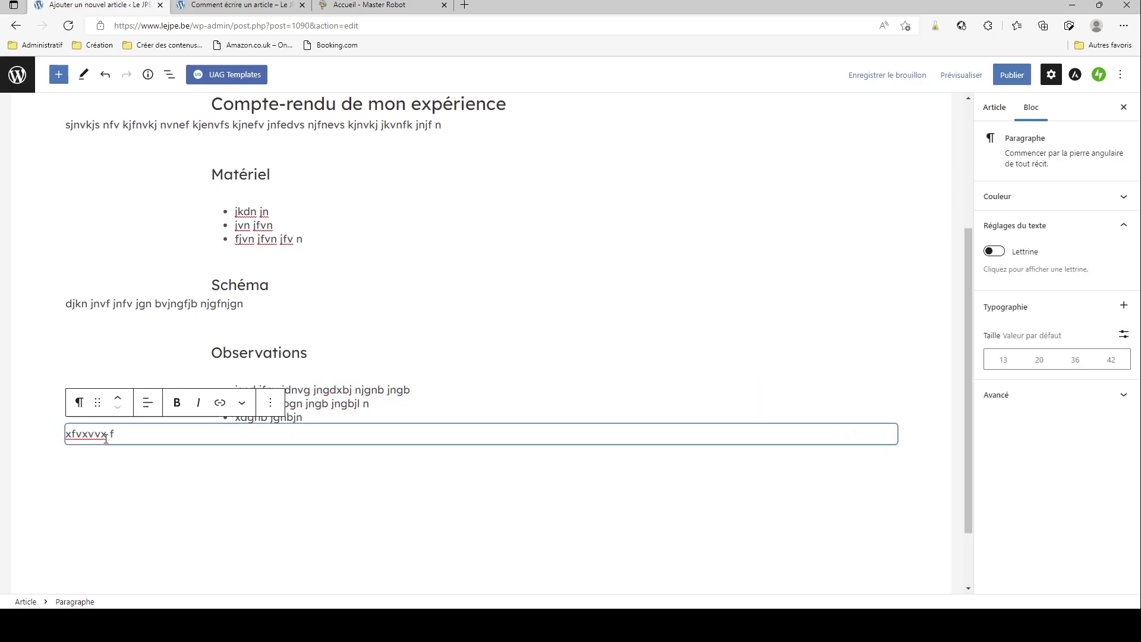
pyautogui.click(80, 409)
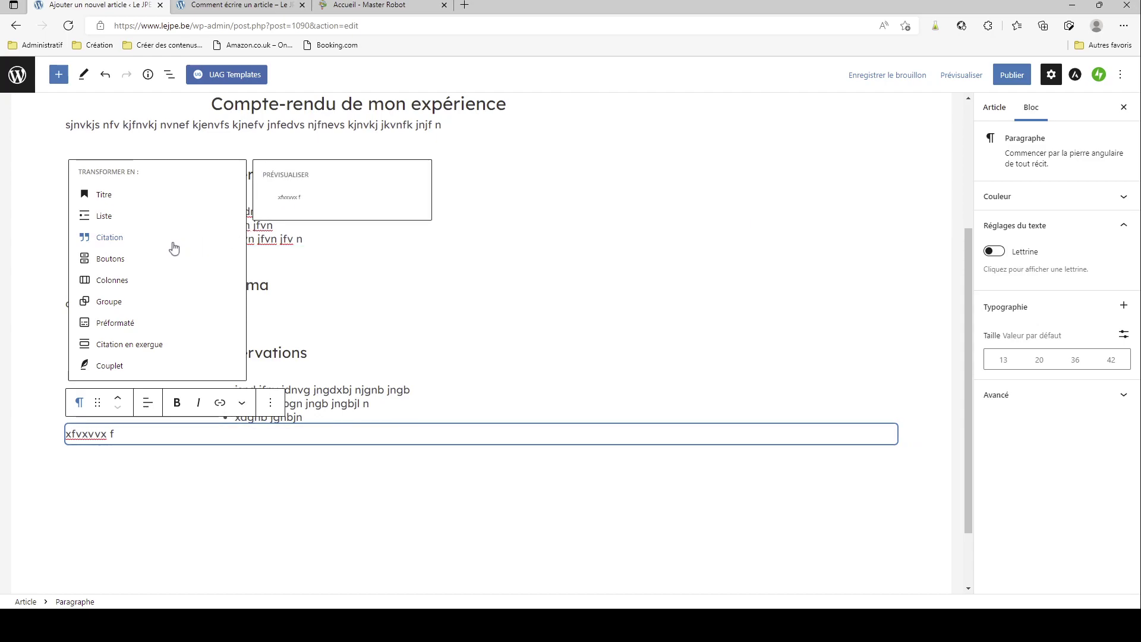
pyautogui.click(113, 260)
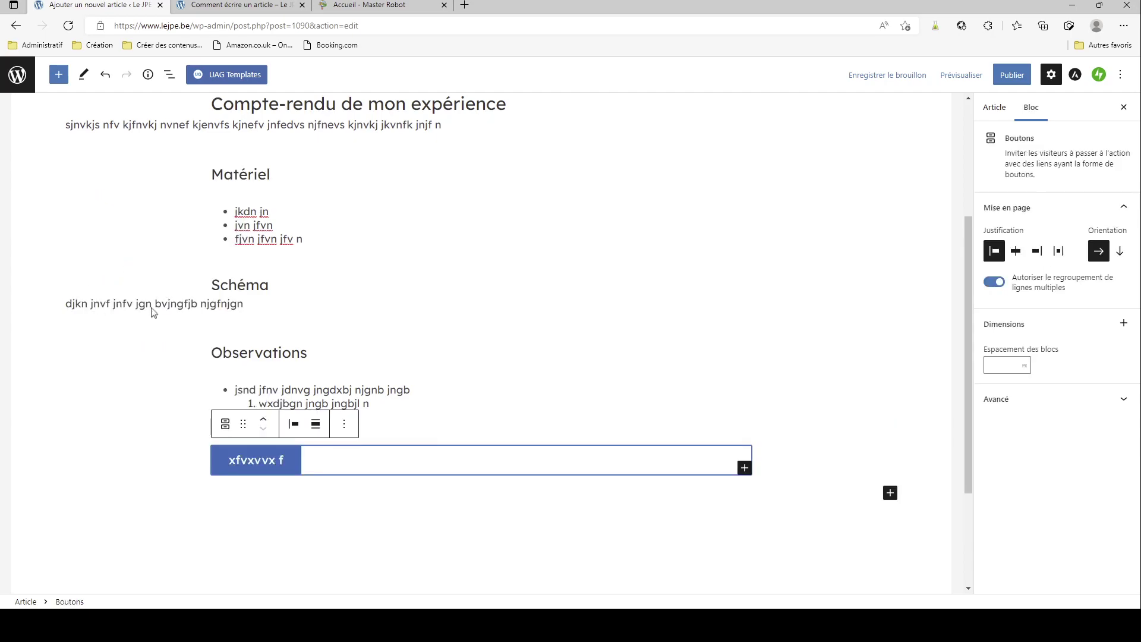
pyautogui.tripleClick(261, 467)
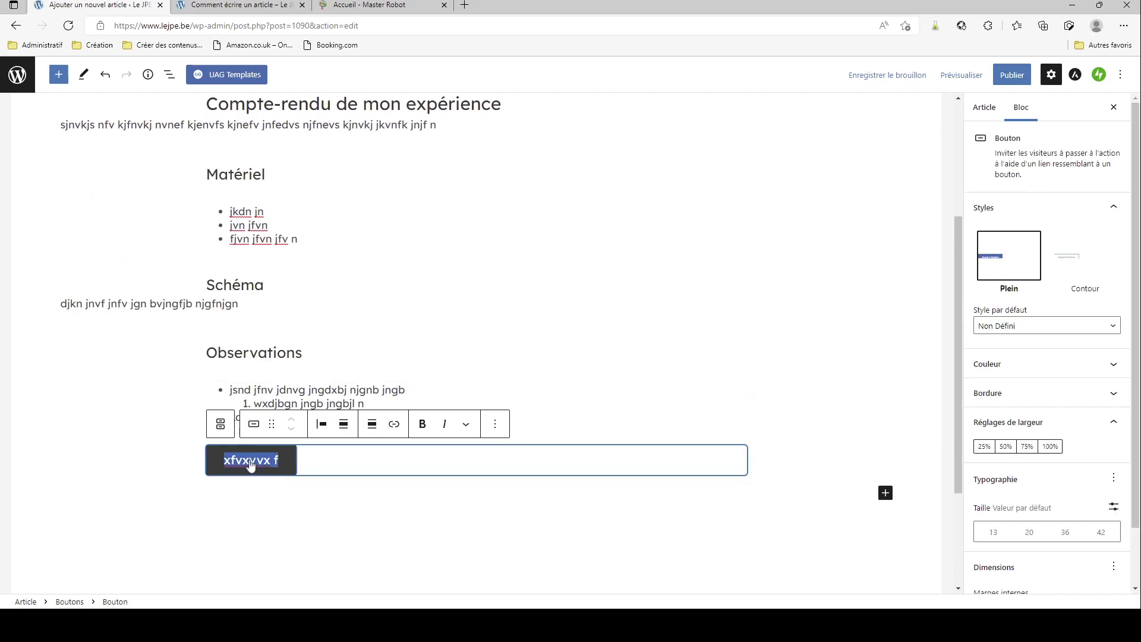
pyautogui.write('bvc vb bv')
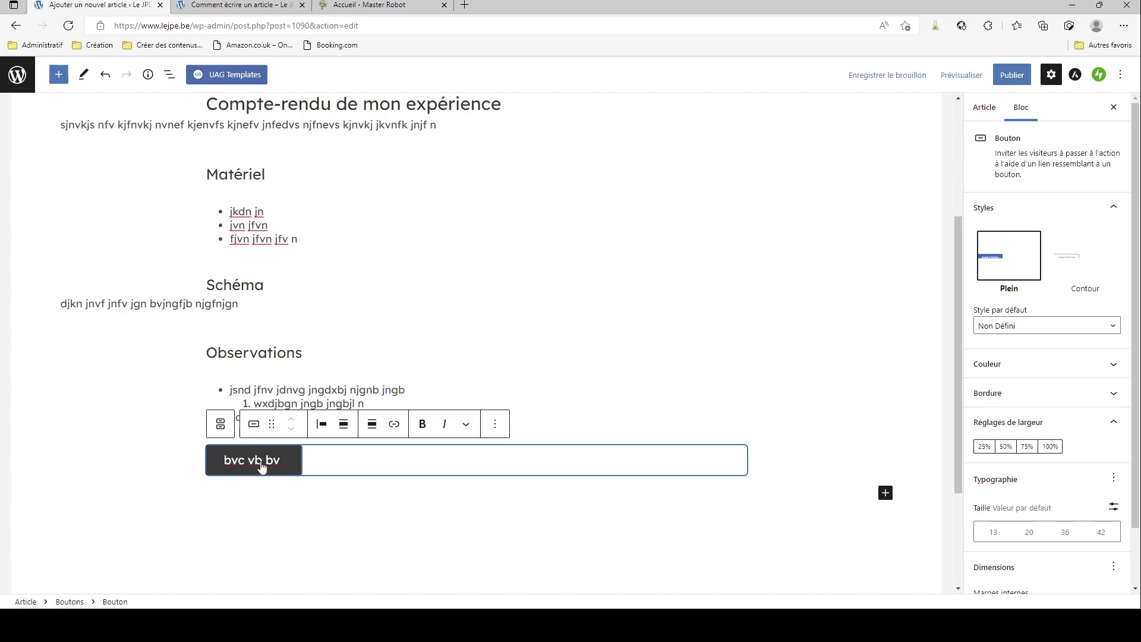
# Look at the link settings of the "bvc vb bv" button and the transformation options of the "Observations" list
pyautogui.click(395, 424)
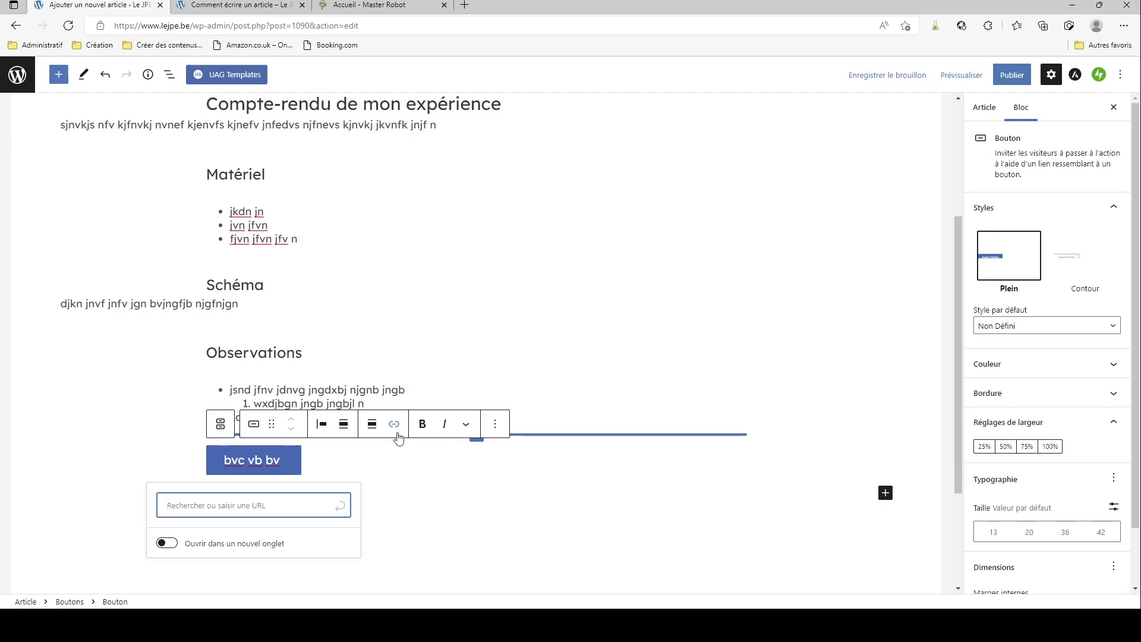
pyautogui.click(322, 377)
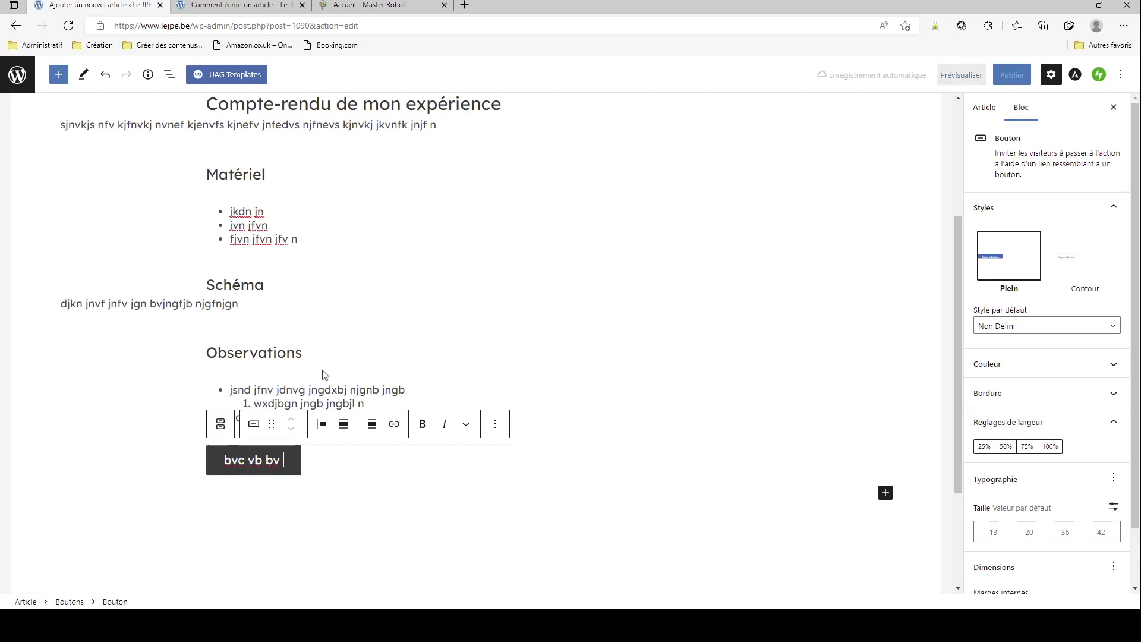
pyautogui.click(286, 460)
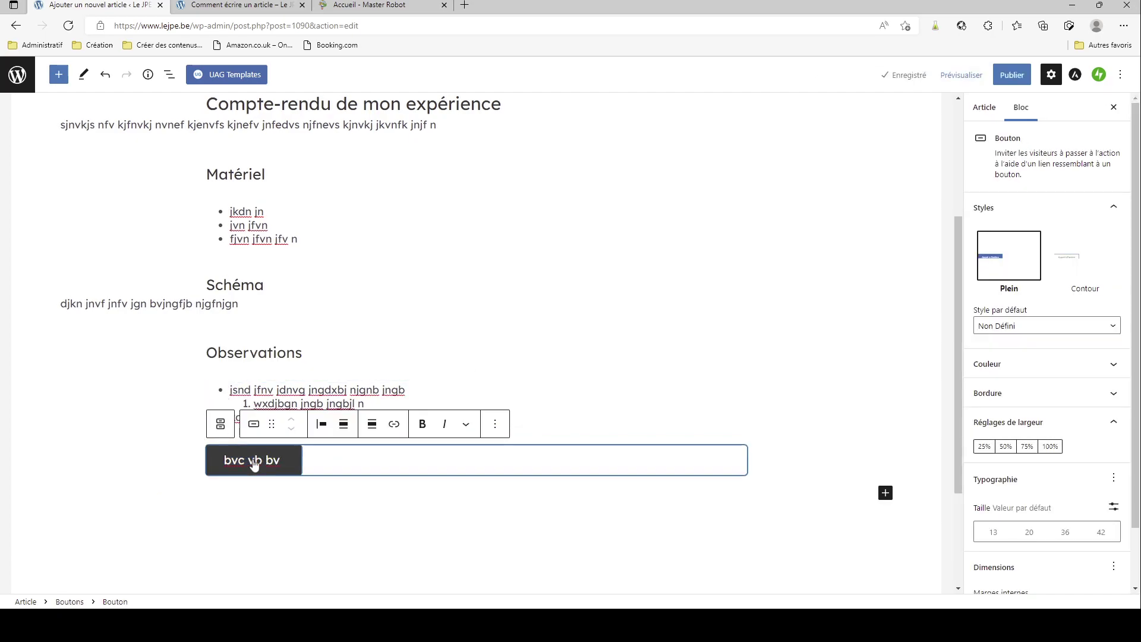
pyautogui.click(230, 432)
pyautogui.click(229, 422)
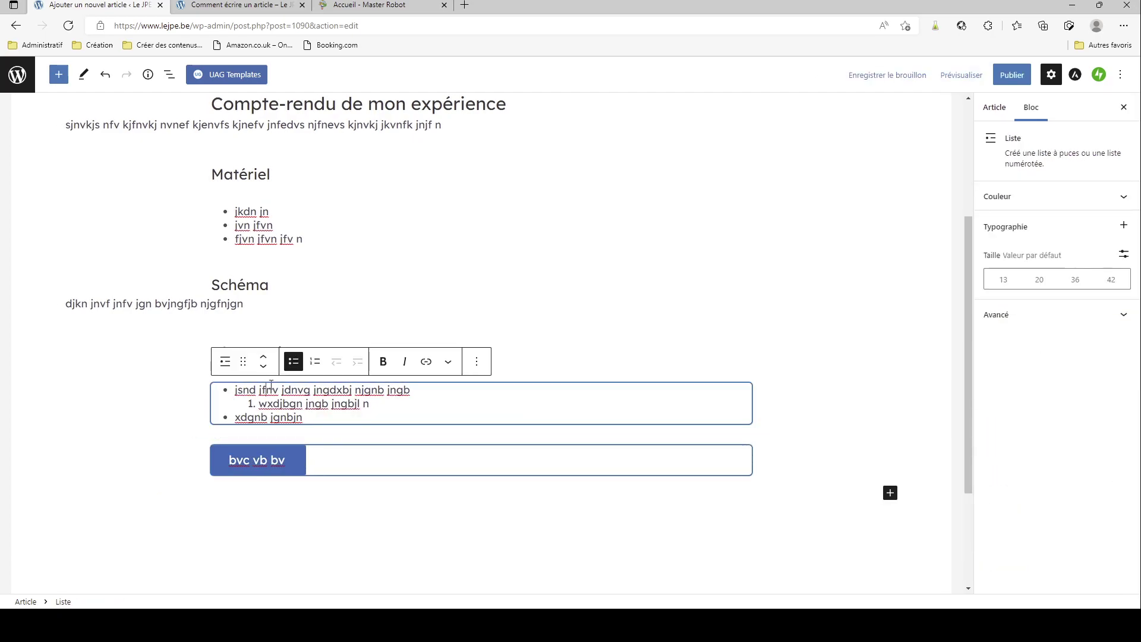
pyautogui.click(228, 362)
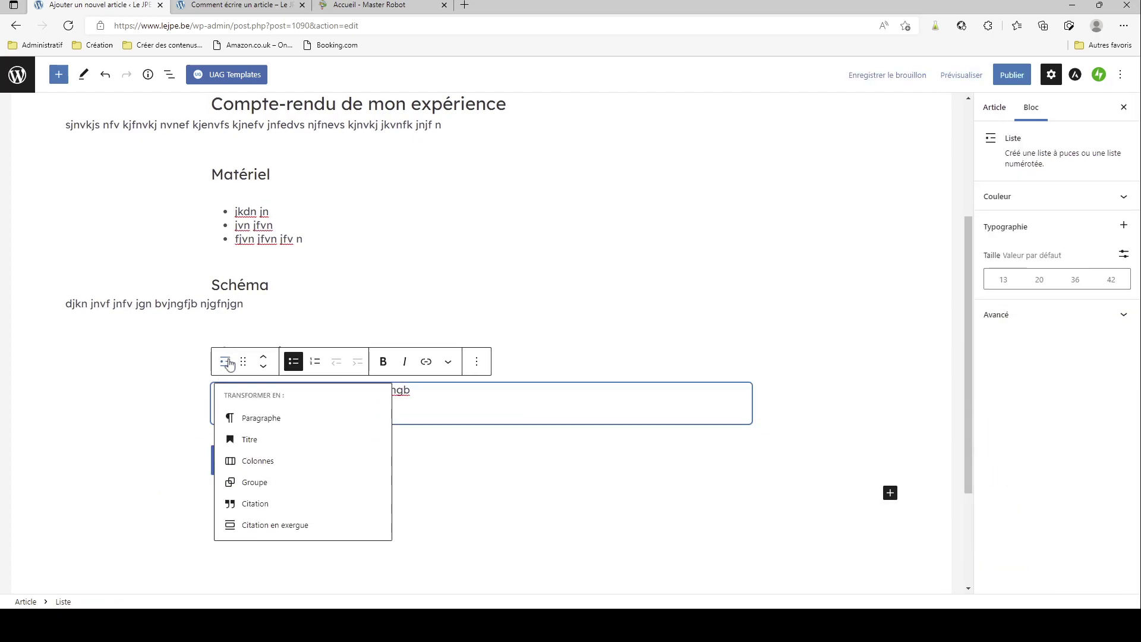
# Add a paragraph reading "cbv cbv n" below the button and review the block types it can be transformed into
pyautogui.click(463, 520)
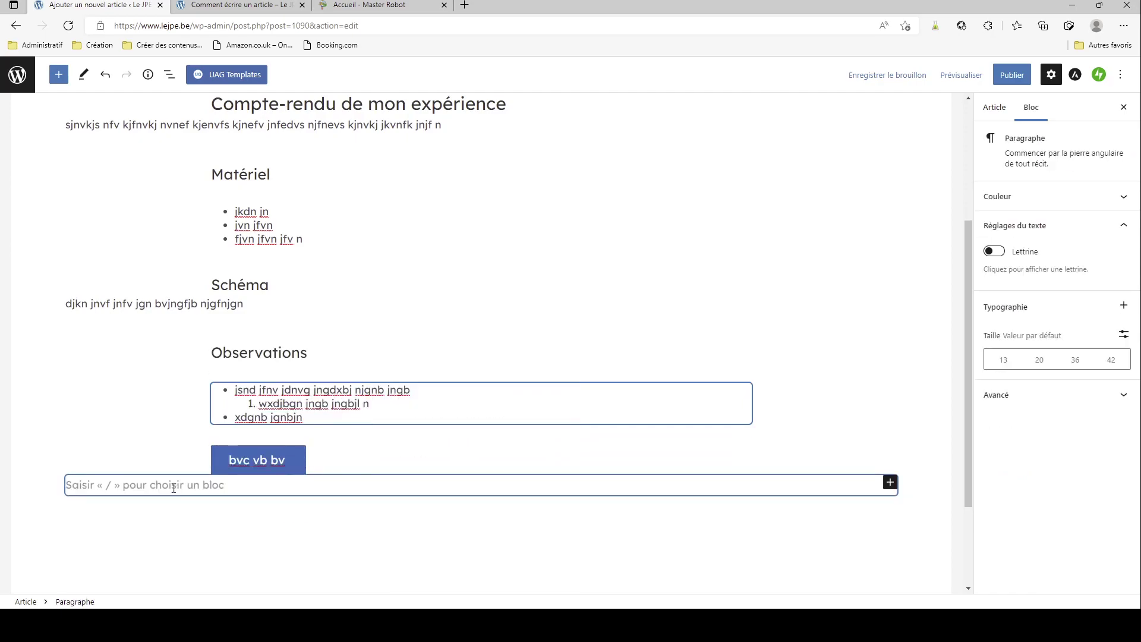
pyautogui.write('cbv cbv n')
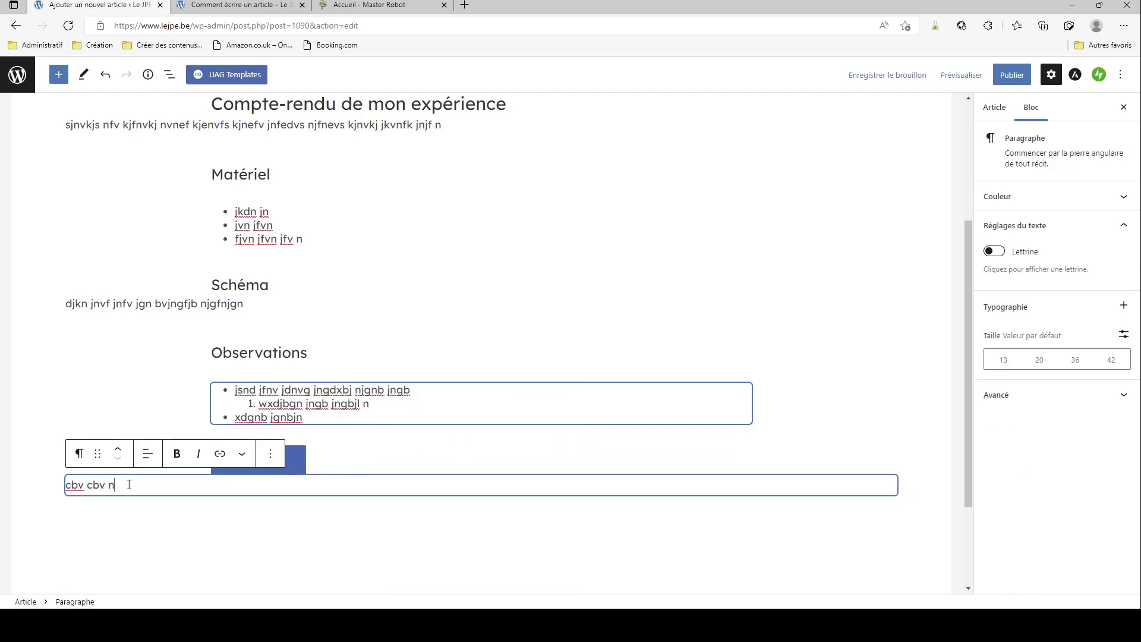
pyautogui.click(79, 453)
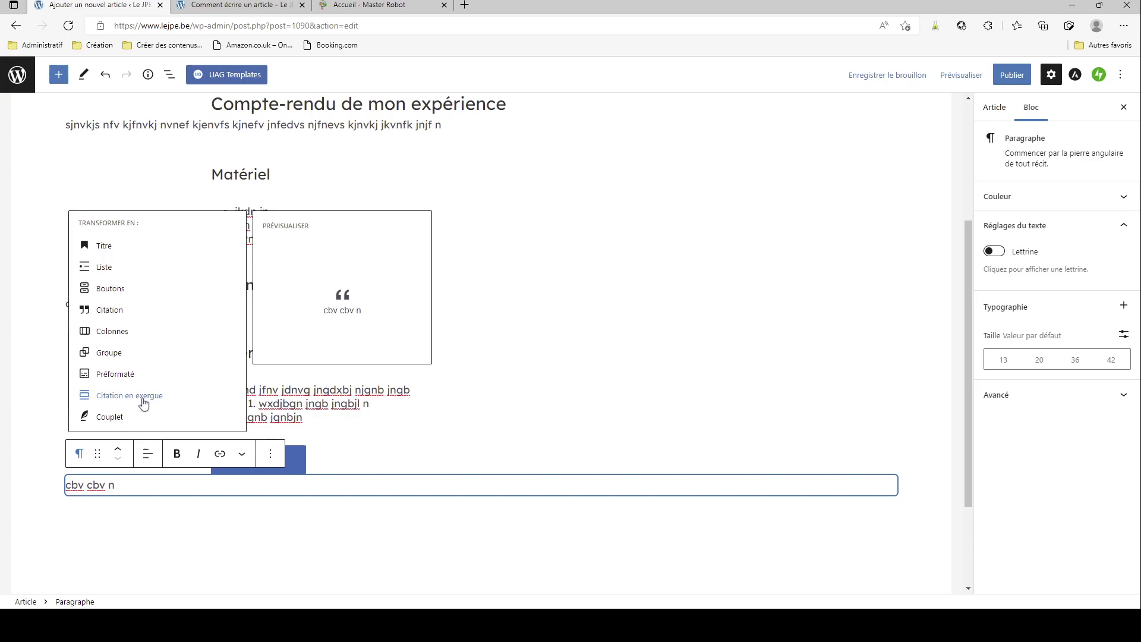
pyautogui.click(300, 547)
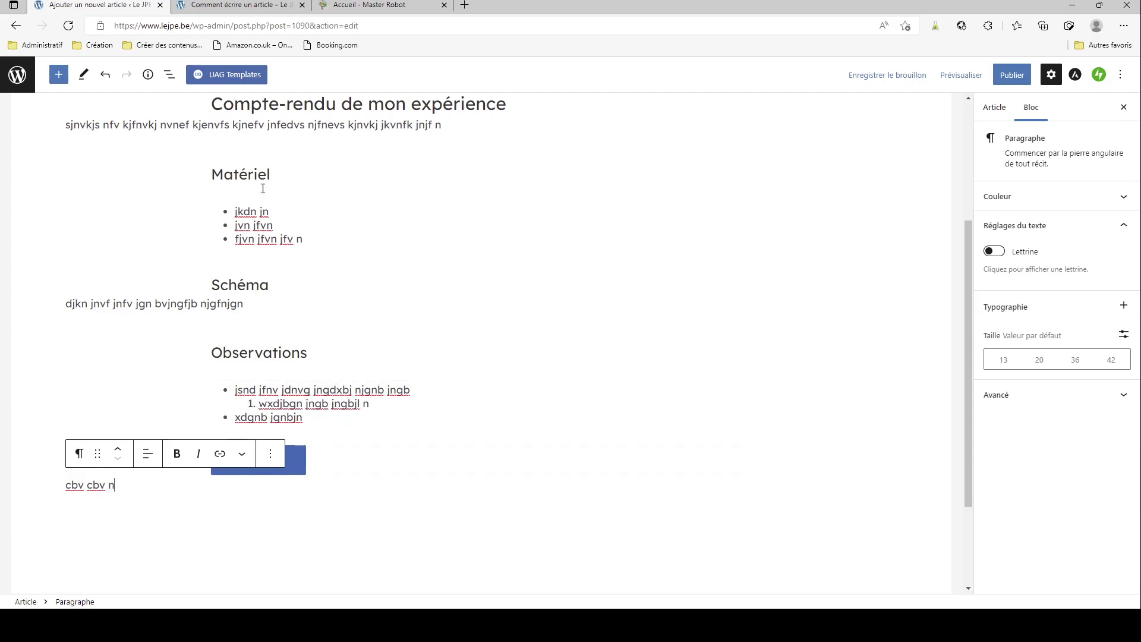
# Insert an Image block below the "djkn jnvf" paragraph under the "Schéma" heading
pyautogui.scroll(3, 451, 414)
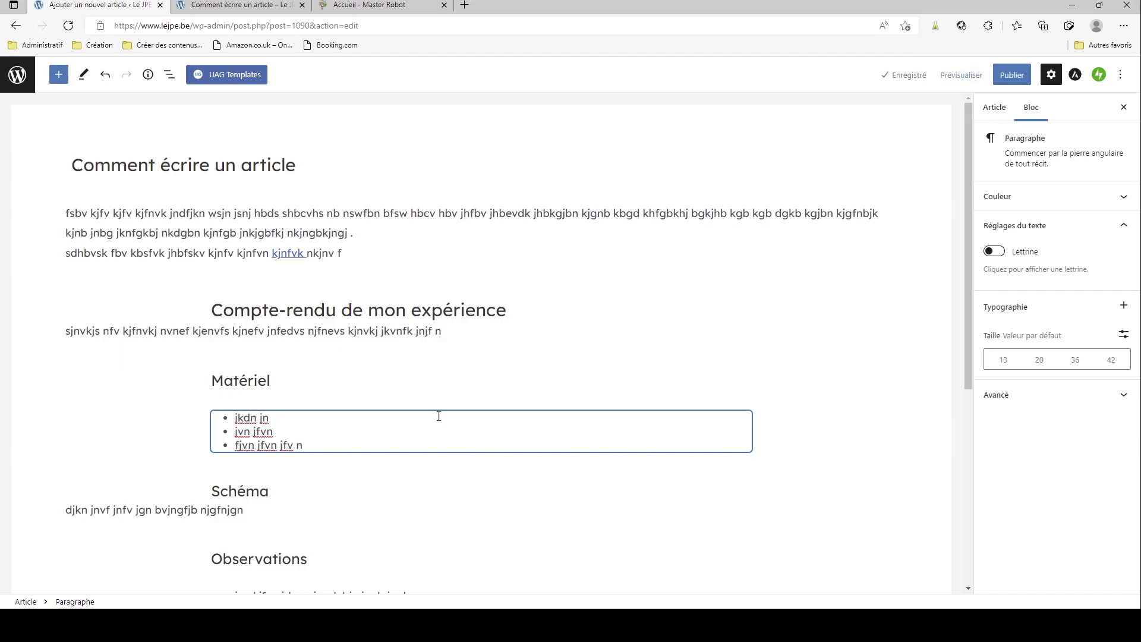
pyautogui.click(362, 255)
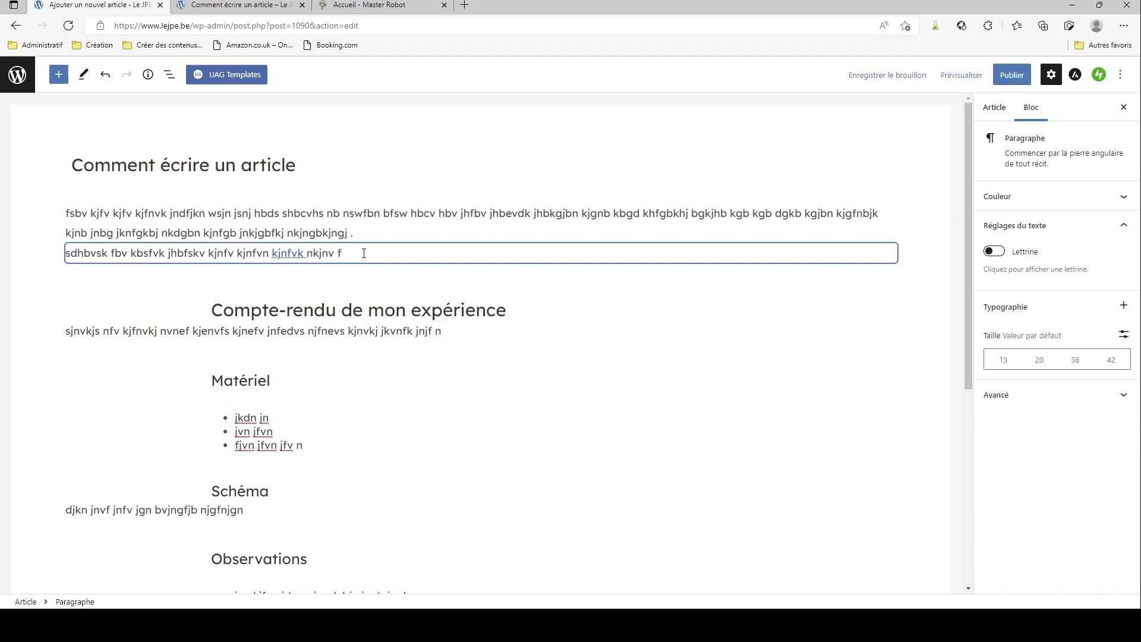
pyautogui.scroll(-3, 359, 291)
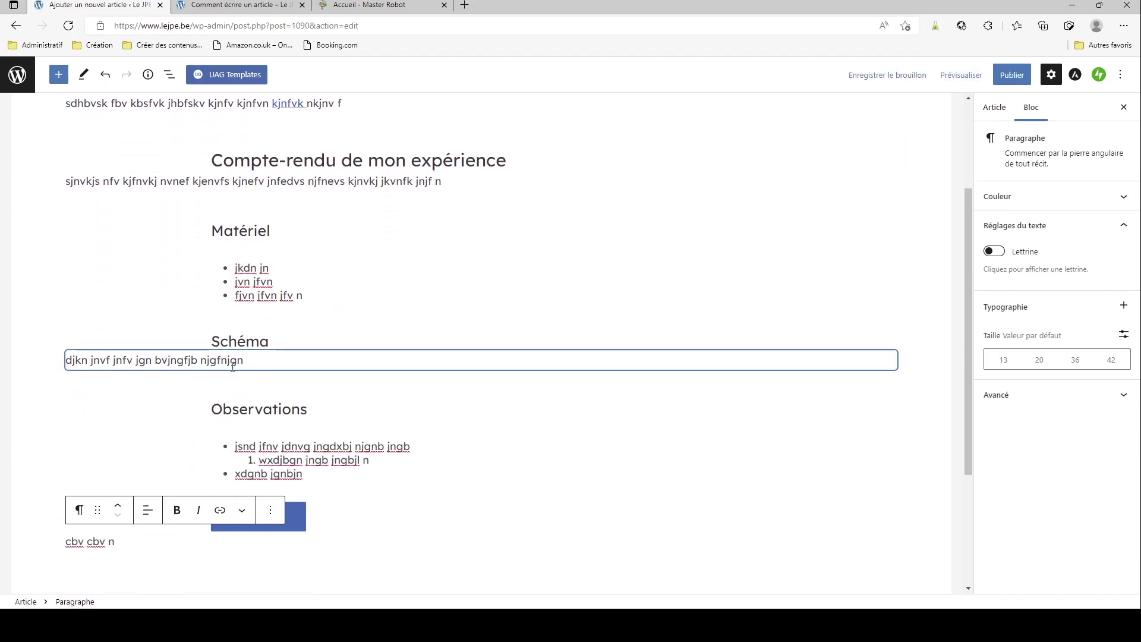
pyautogui.click(275, 359)
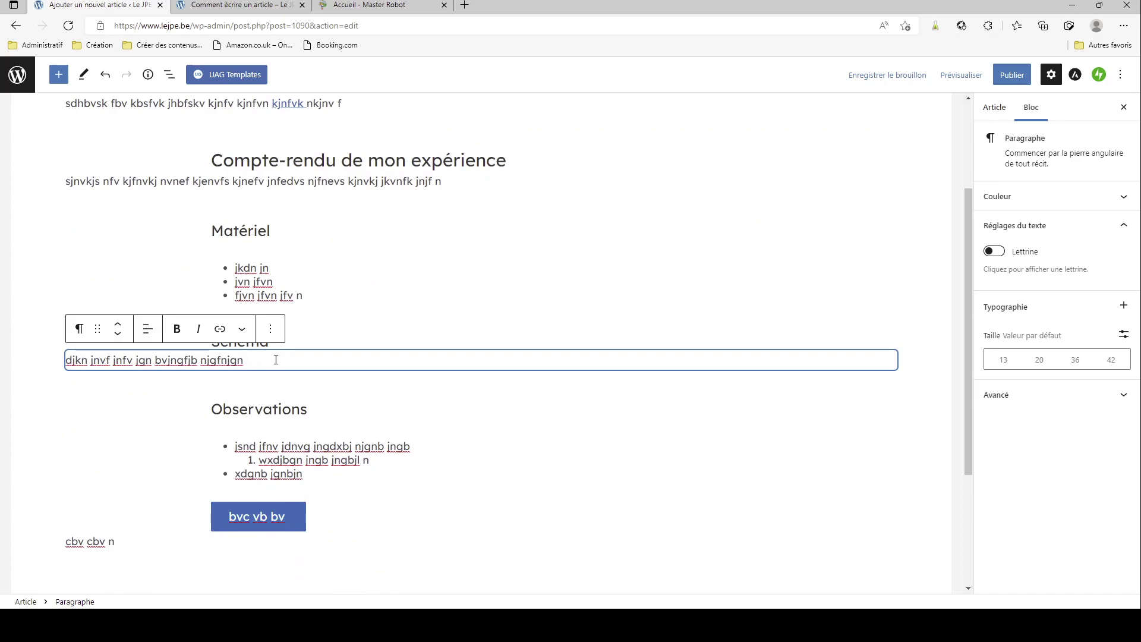
pyautogui.press('Return')
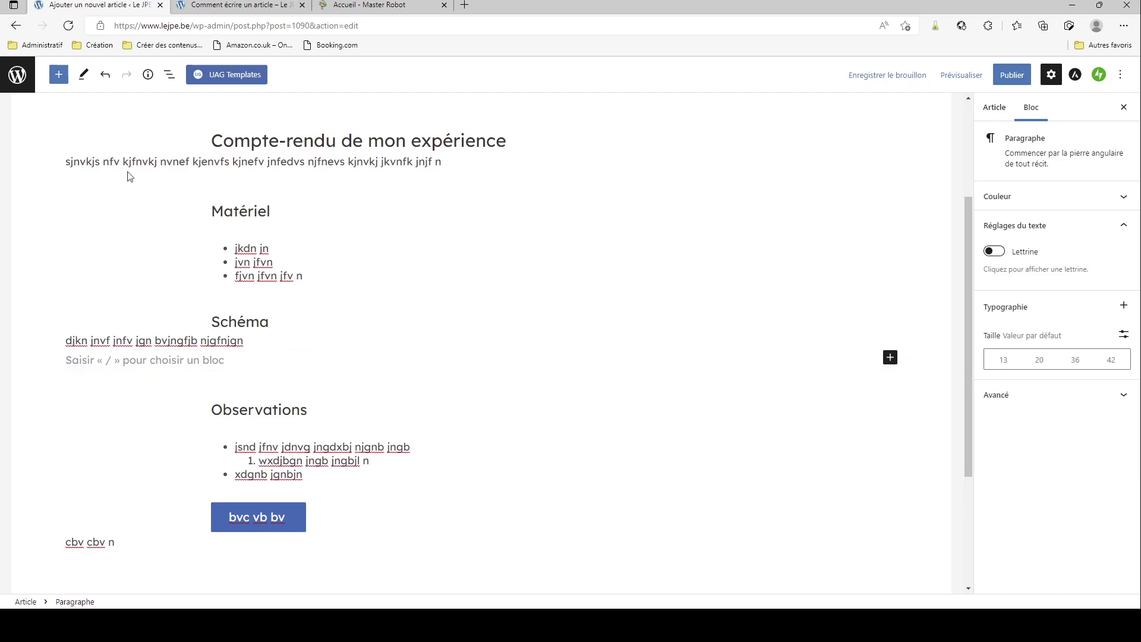
pyautogui.click(60, 76)
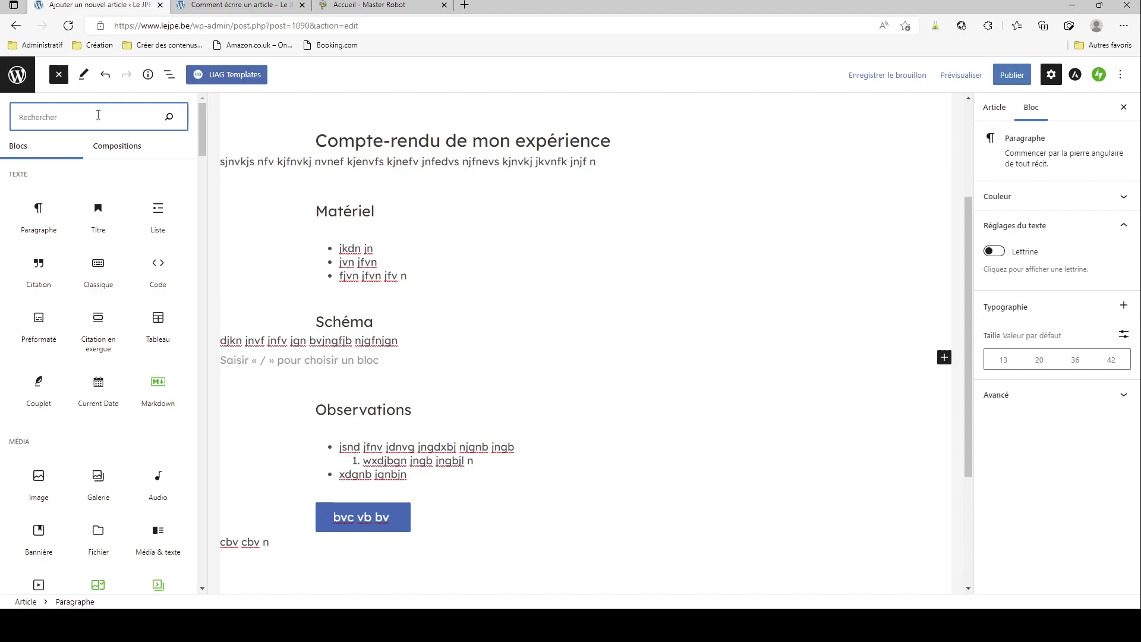
pyautogui.write('image')
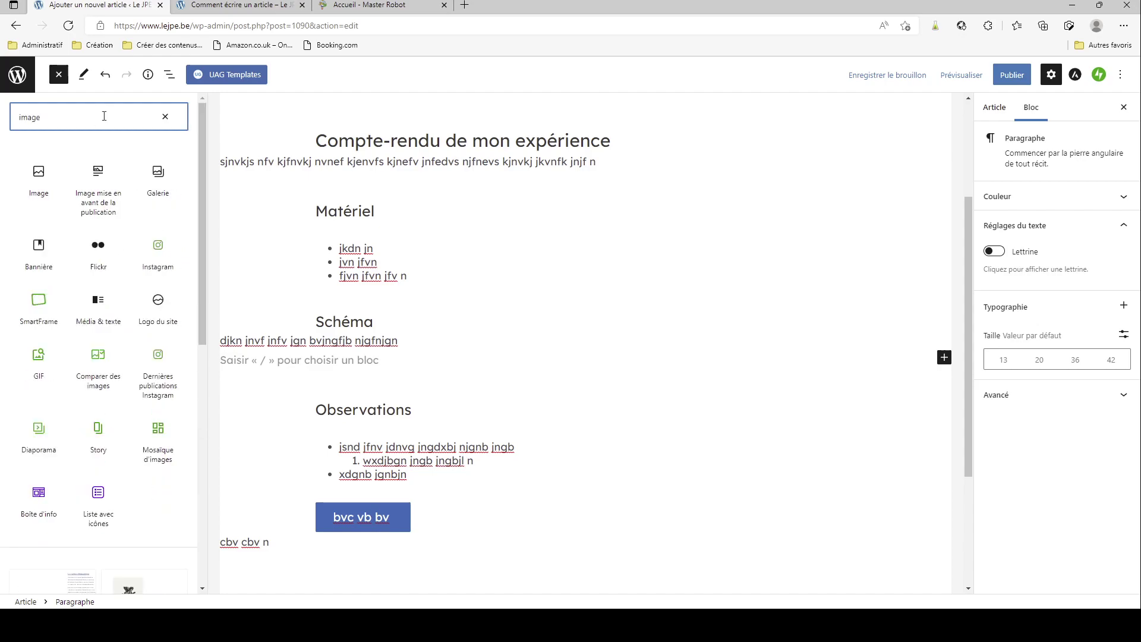
pyautogui.moveTo(39, 193)
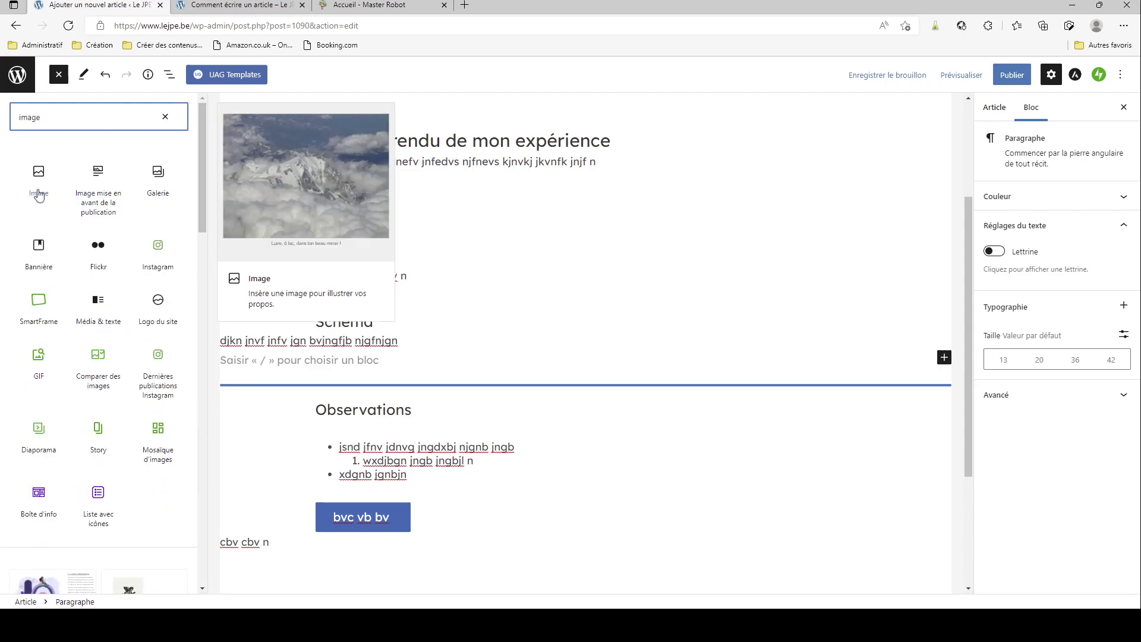
pyautogui.click(38, 193)
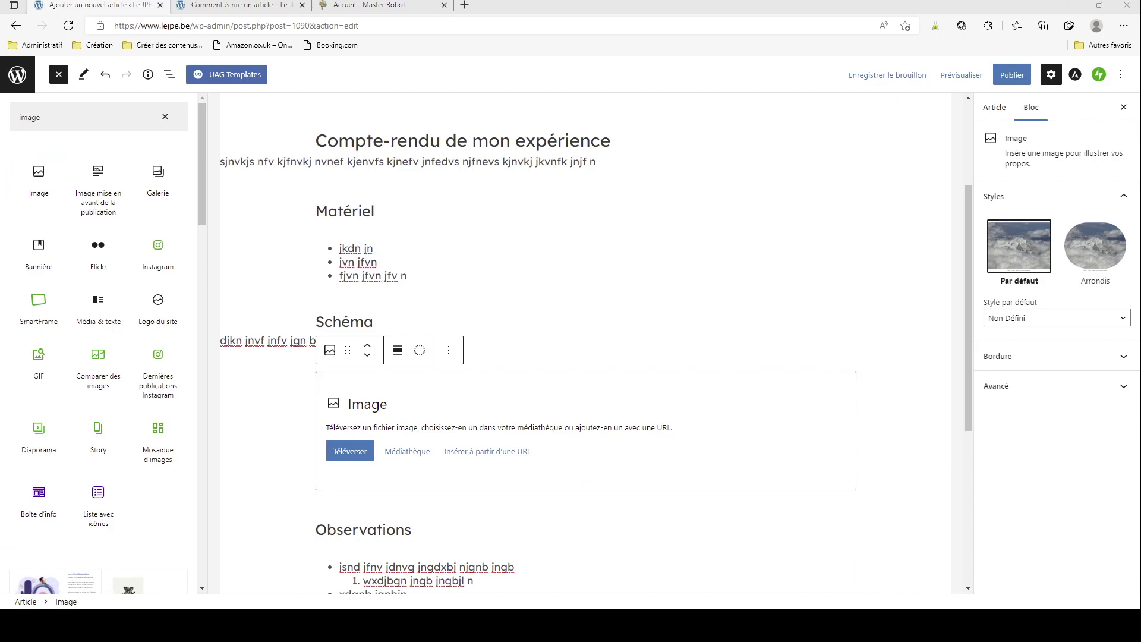
# Open the Image block's file upload, cancel it, and remove the Image block from the article
pyautogui.hotkey('alt', 'Tab')
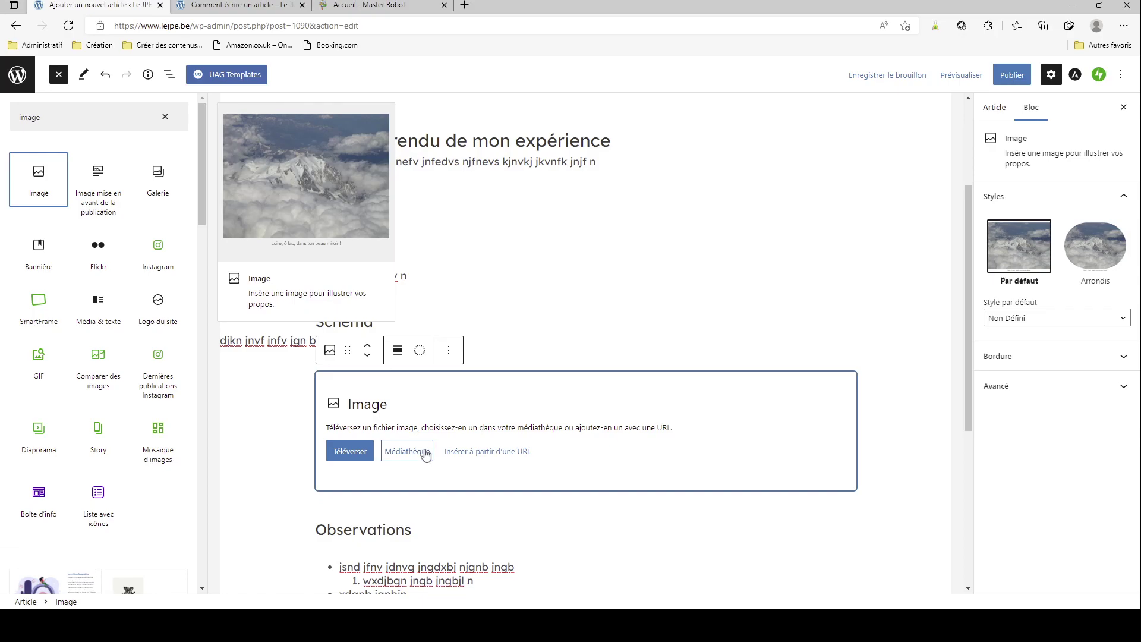
pyautogui.click(360, 458)
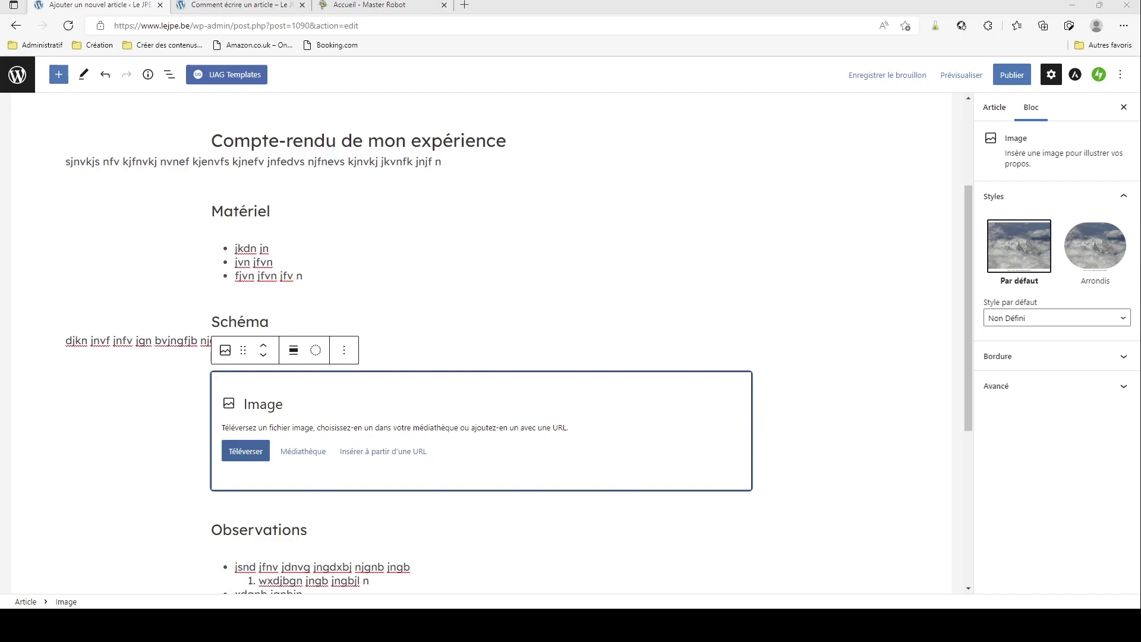
pyautogui.press('Escape')
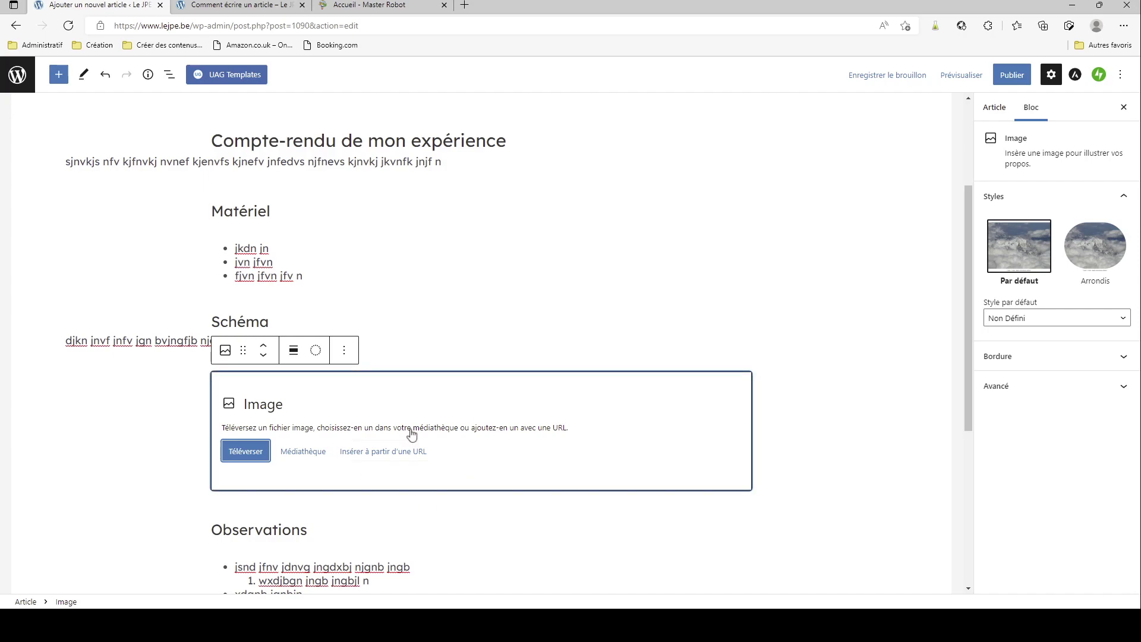
pyautogui.click(345, 350)
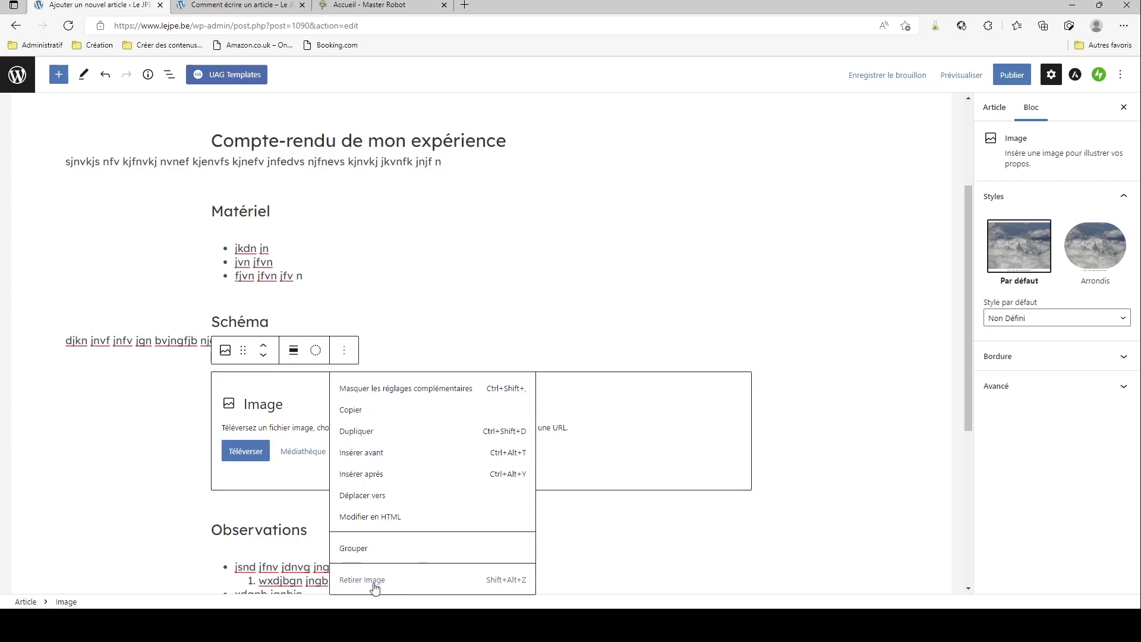
pyautogui.click(283, 394)
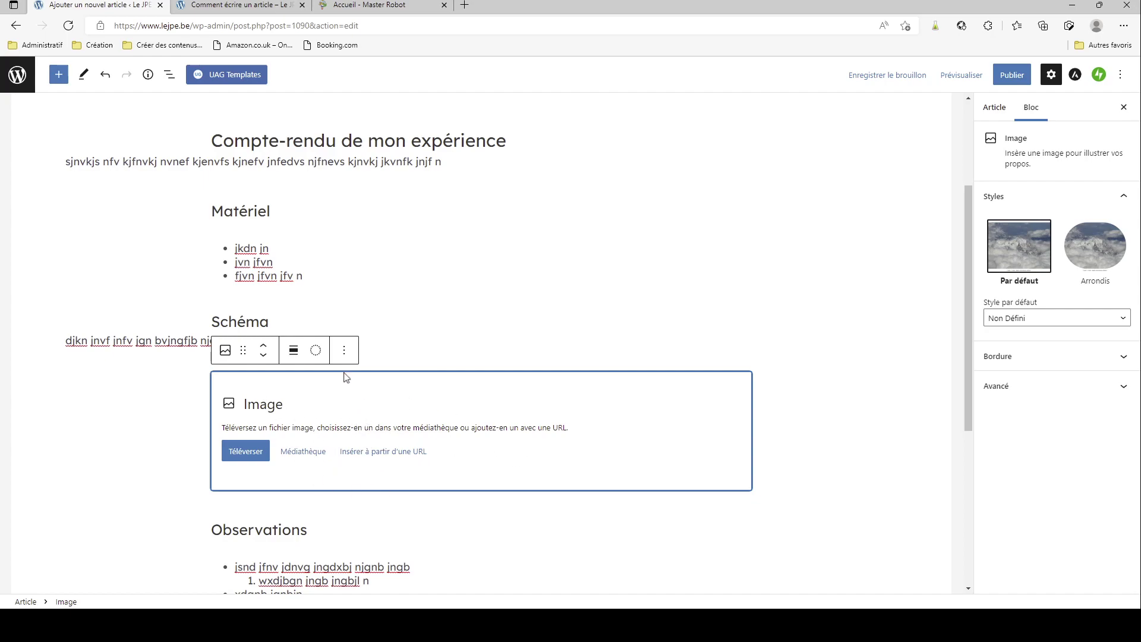
pyautogui.click(344, 351)
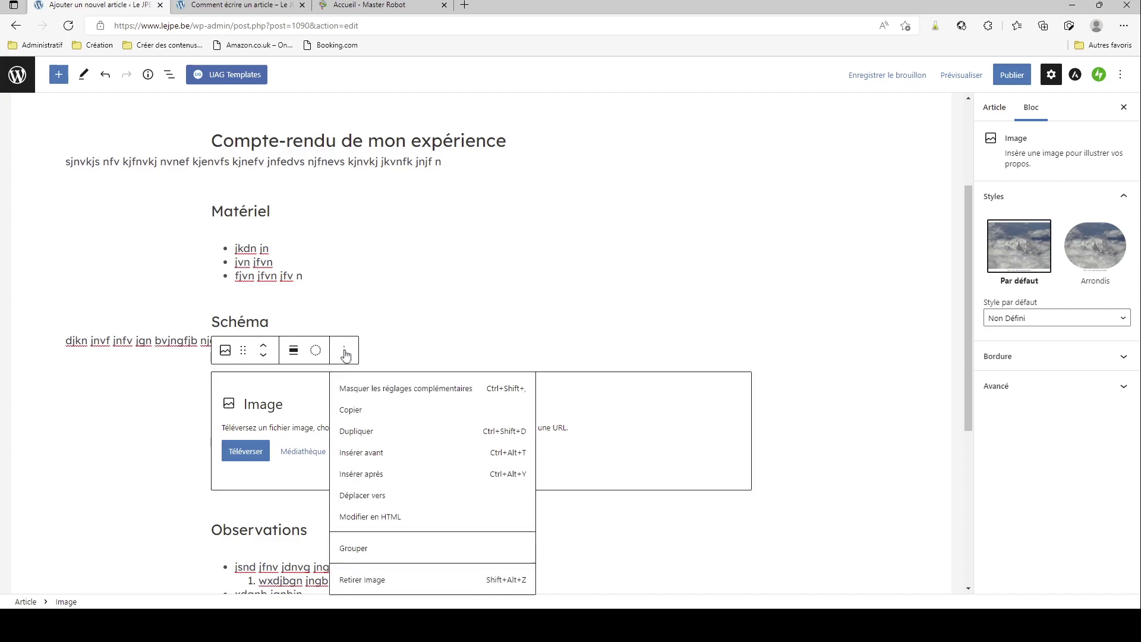
pyautogui.click(367, 580)
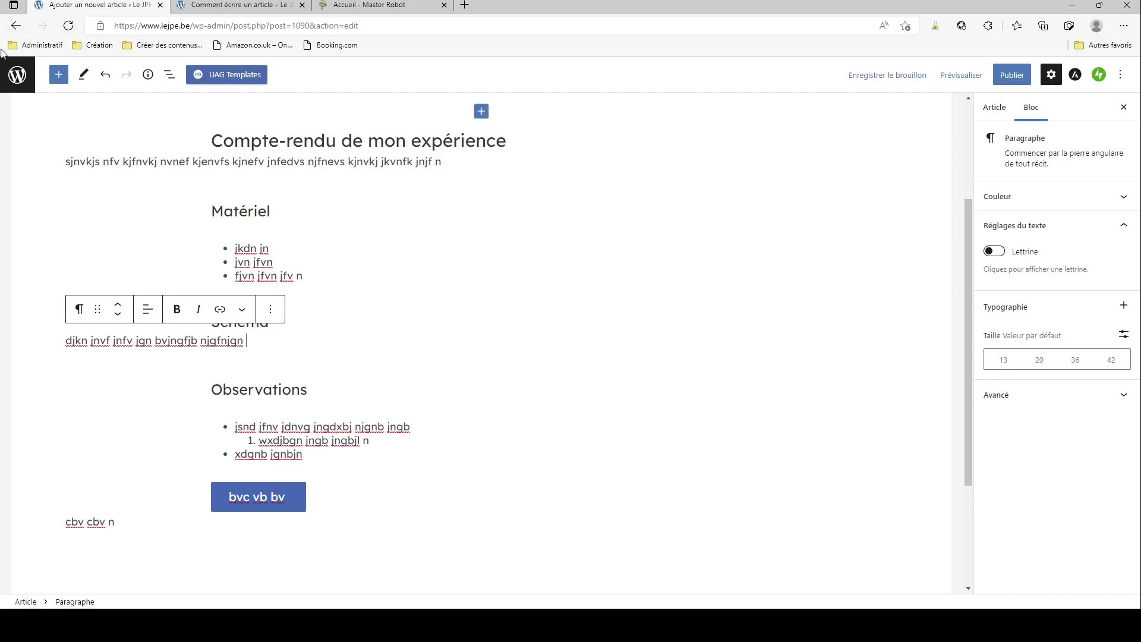
# Insert a Galerie block below the paragraph under the "Schéma" heading
pyautogui.click(59, 74)
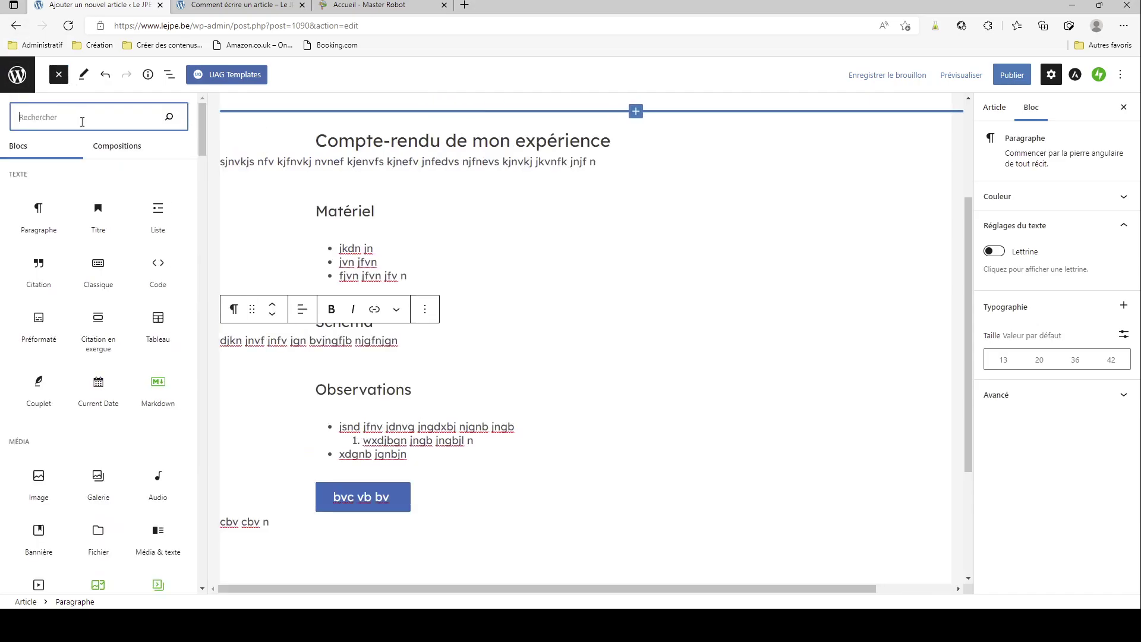
pyautogui.write('ga')
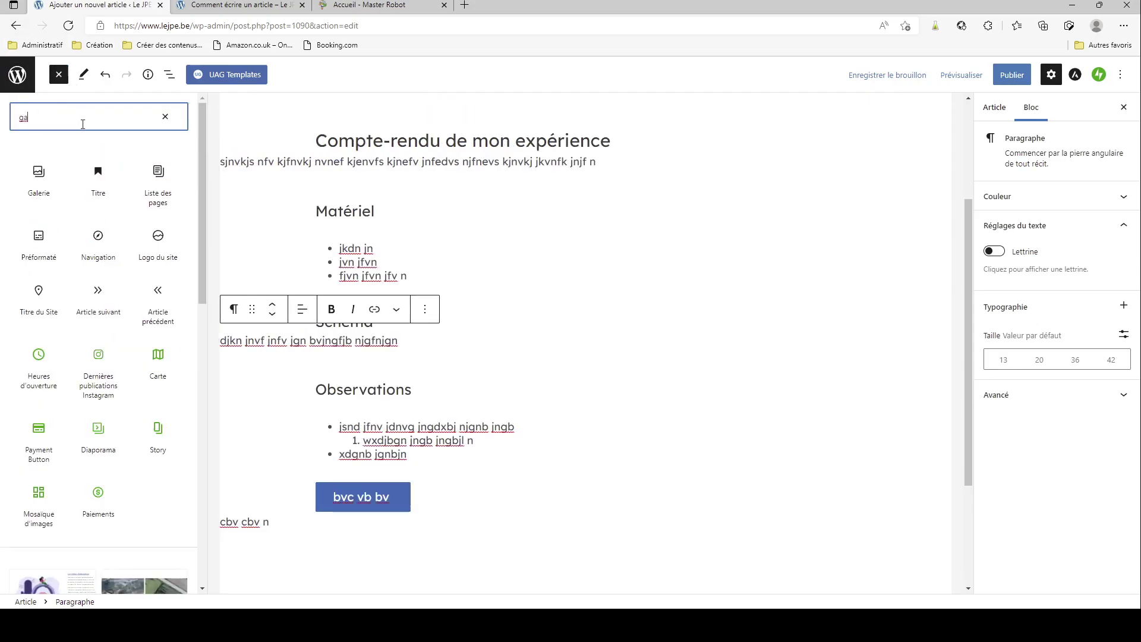
pyautogui.moveTo(51, 177)
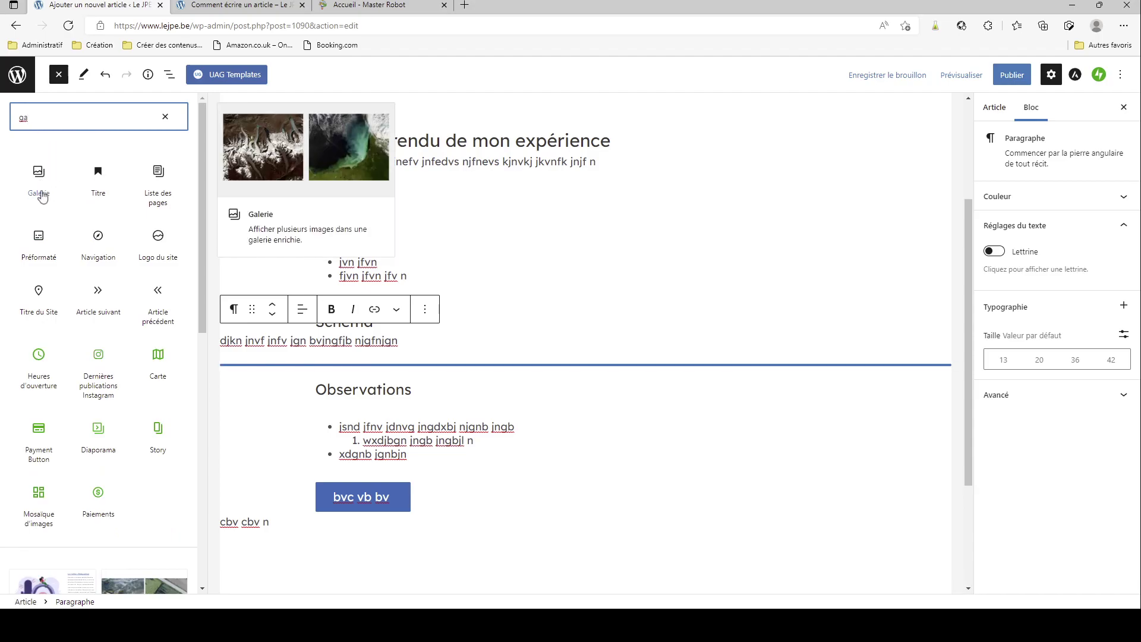
pyautogui.click(42, 194)
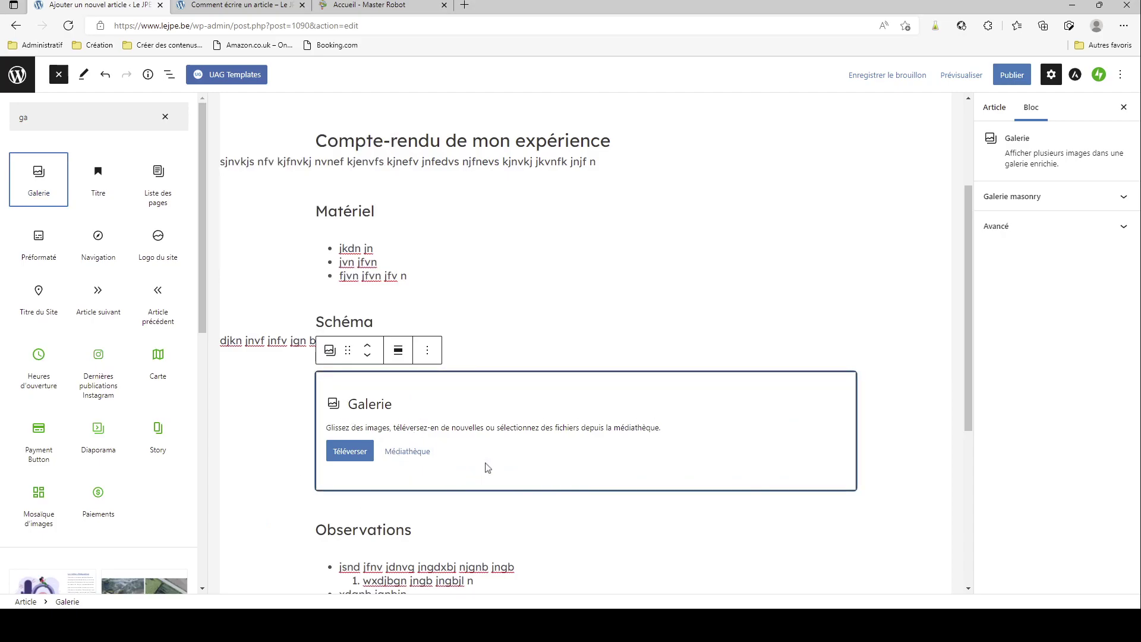
# Upload the inverted pyramid diagram and the Le JPE newspaper image to the gallery, and close the block inserter
pyautogui.click(351, 456)
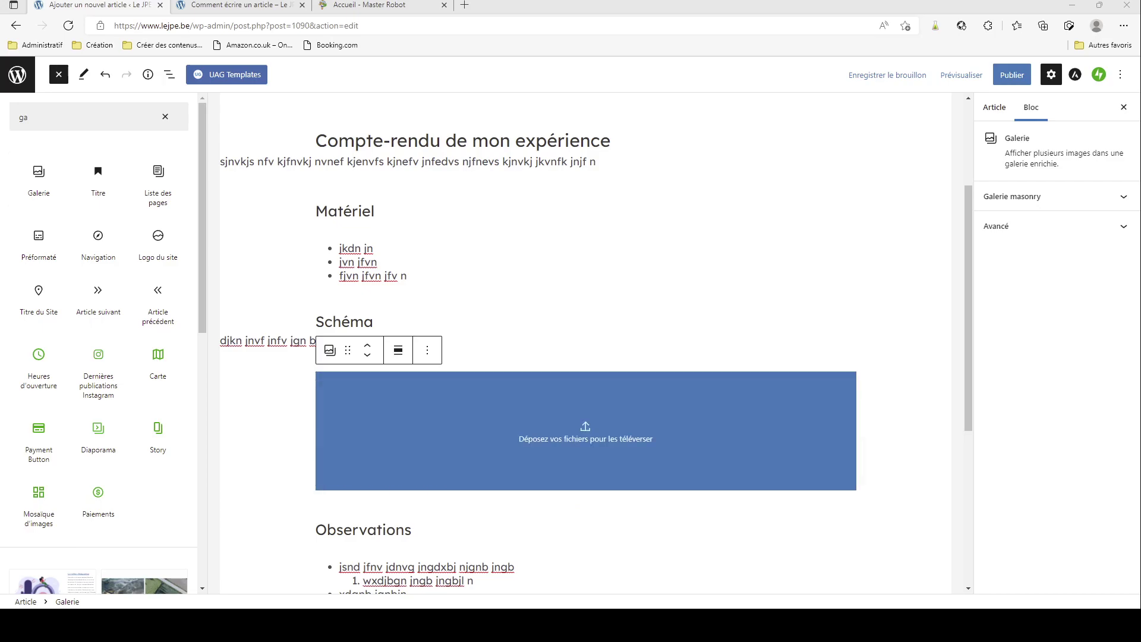
pyautogui.moveTo(773, 428); pyautogui.dragTo(828, 453)
pyautogui.scroll(-3, 815, 400)
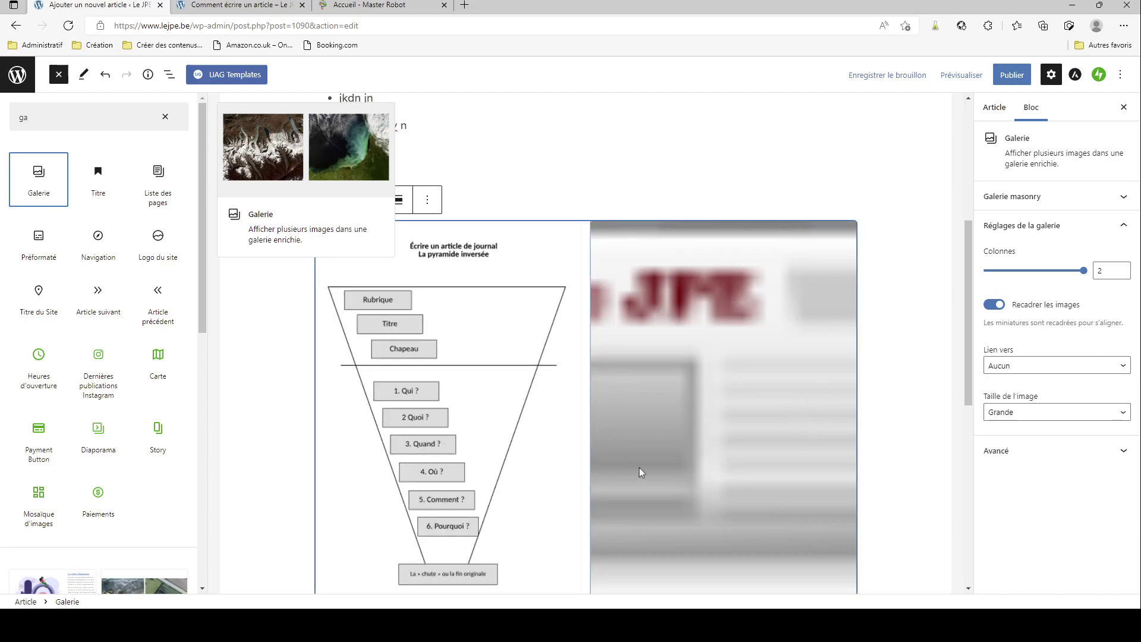
pyautogui.scroll(-1, 662, 413)
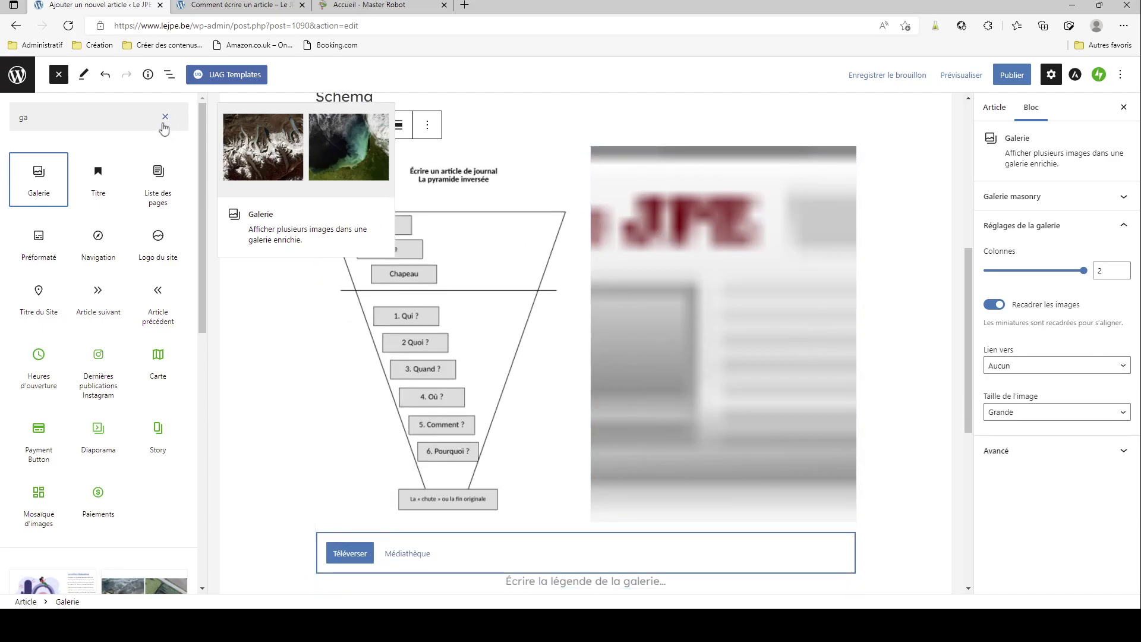
pyautogui.click(57, 83)
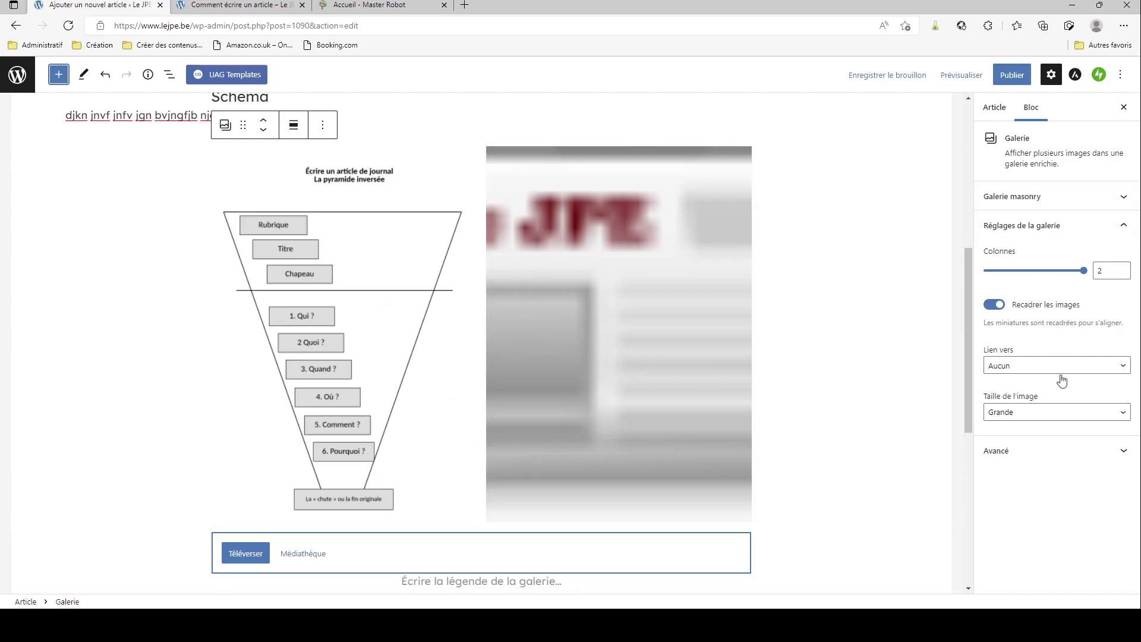
# Try the gallery with 1 column, look over its images, and set it back to 2 columns
pyautogui.click(1052, 280)
pyautogui.moveTo(1086, 275); pyautogui.dragTo(1012, 276)
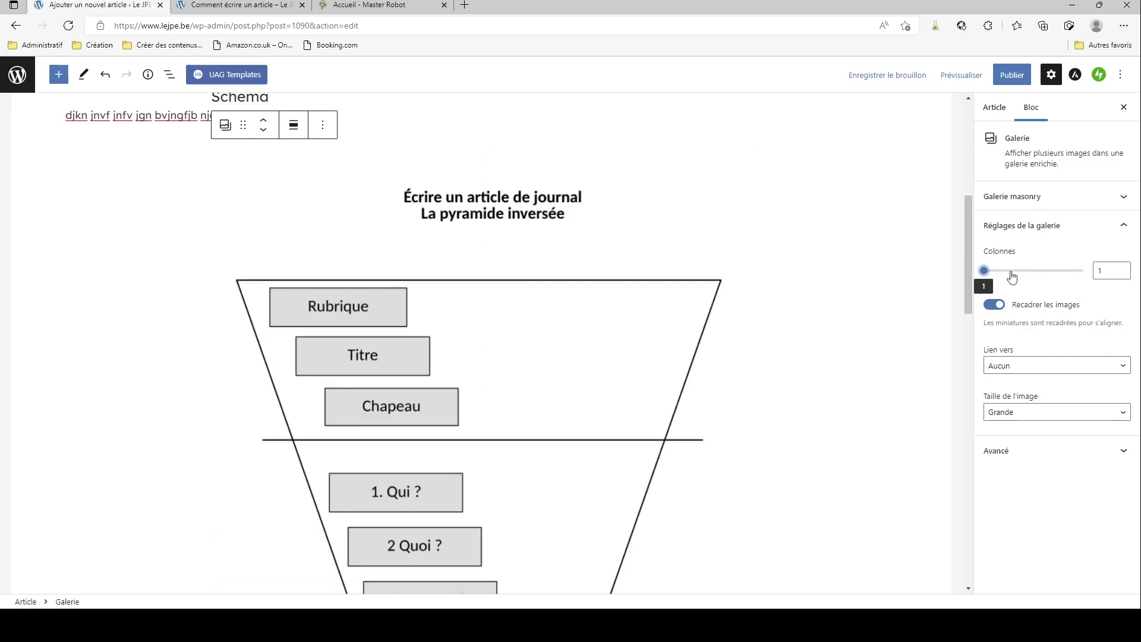
pyautogui.scroll(-15, 623, 344)
pyautogui.scroll(3, 670, 352)
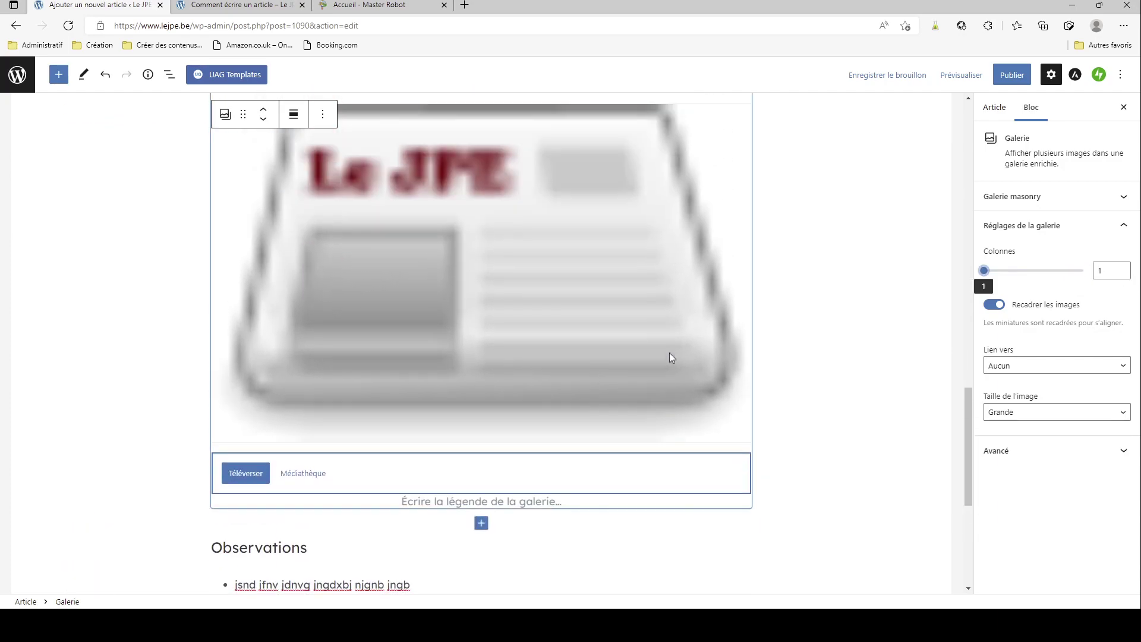
pyautogui.scroll(8, 669, 352)
pyautogui.moveTo(984, 270); pyautogui.dragTo(1082, 268)
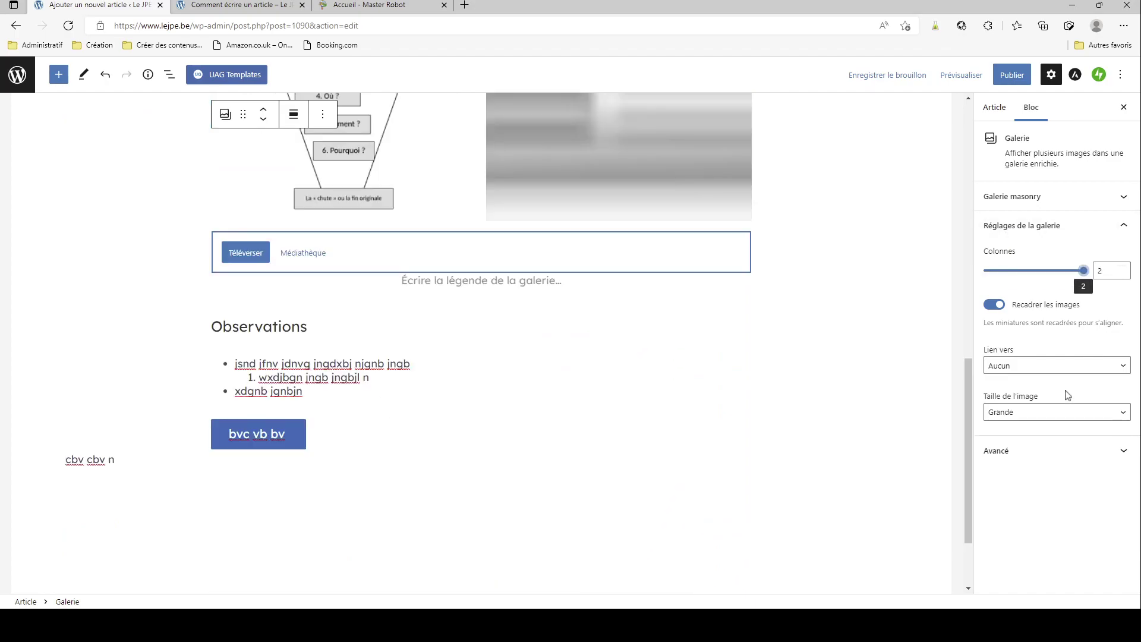
# Turn off image cropping (Recadrer les images) for the gallery
pyautogui.scroll(6, 705, 308)
pyautogui.scroll(-1, 706, 309)
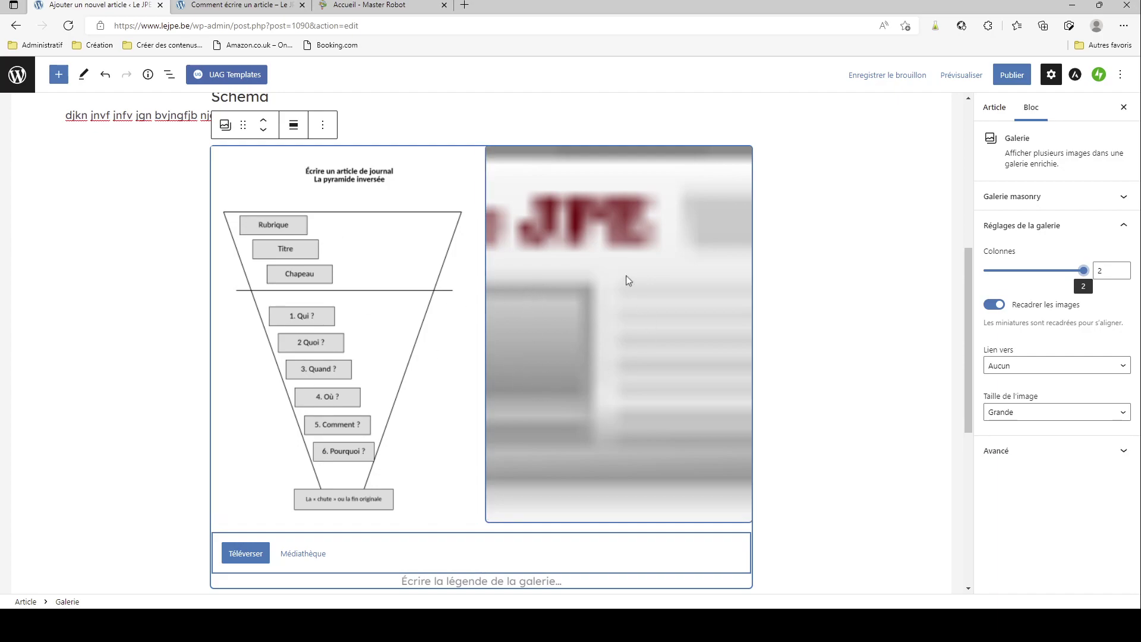
pyautogui.scroll(1, 594, 324)
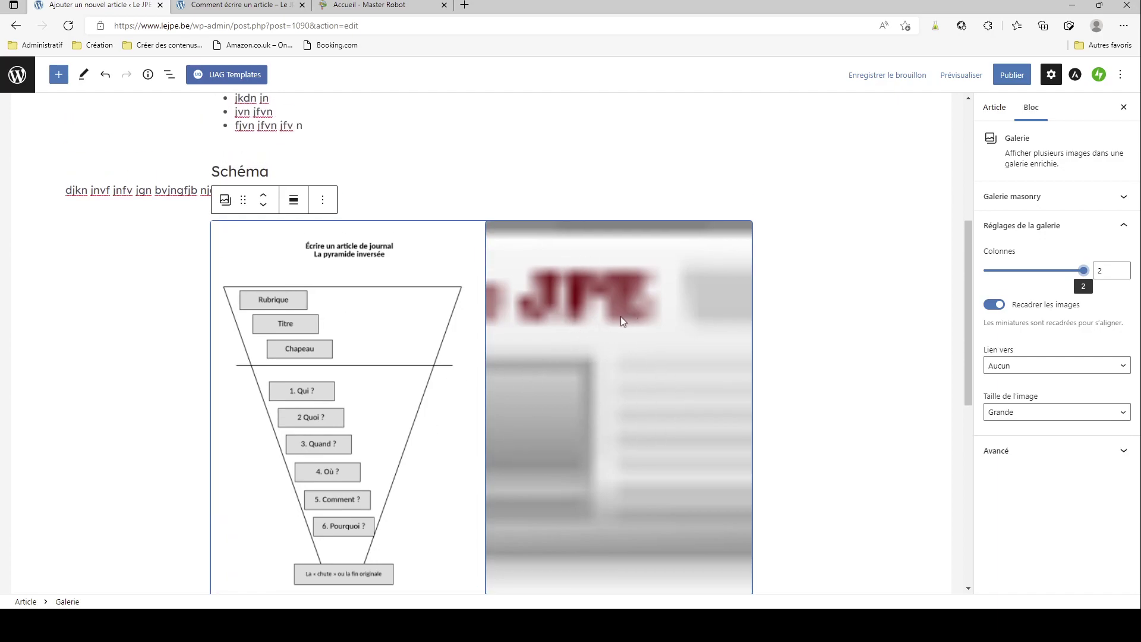
pyautogui.scroll(-1, 618, 326)
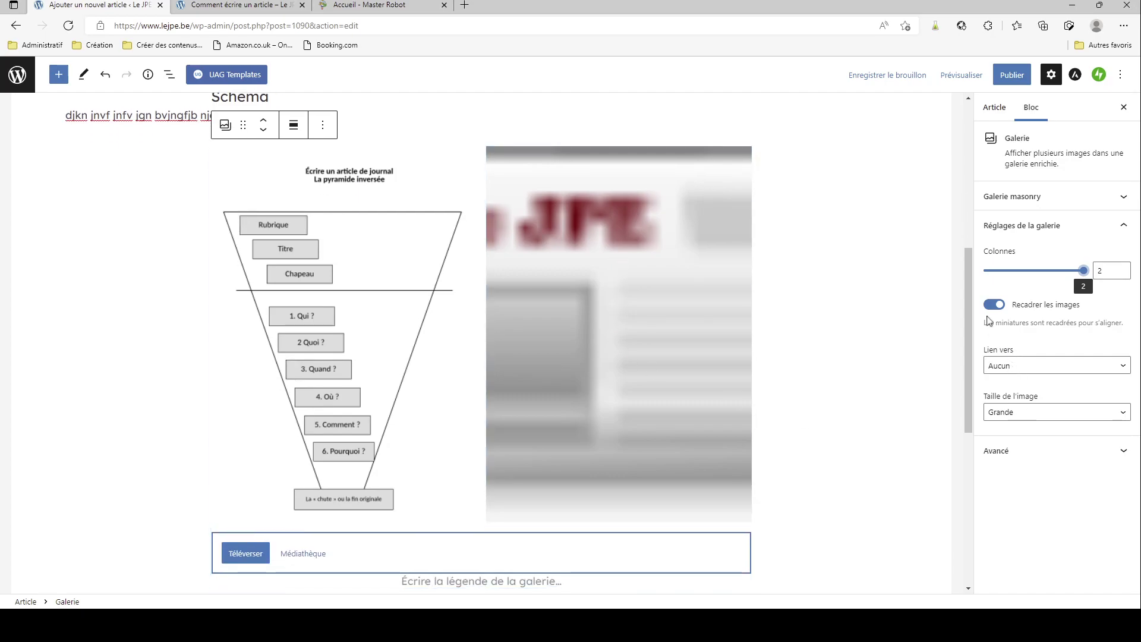
pyautogui.click(992, 305)
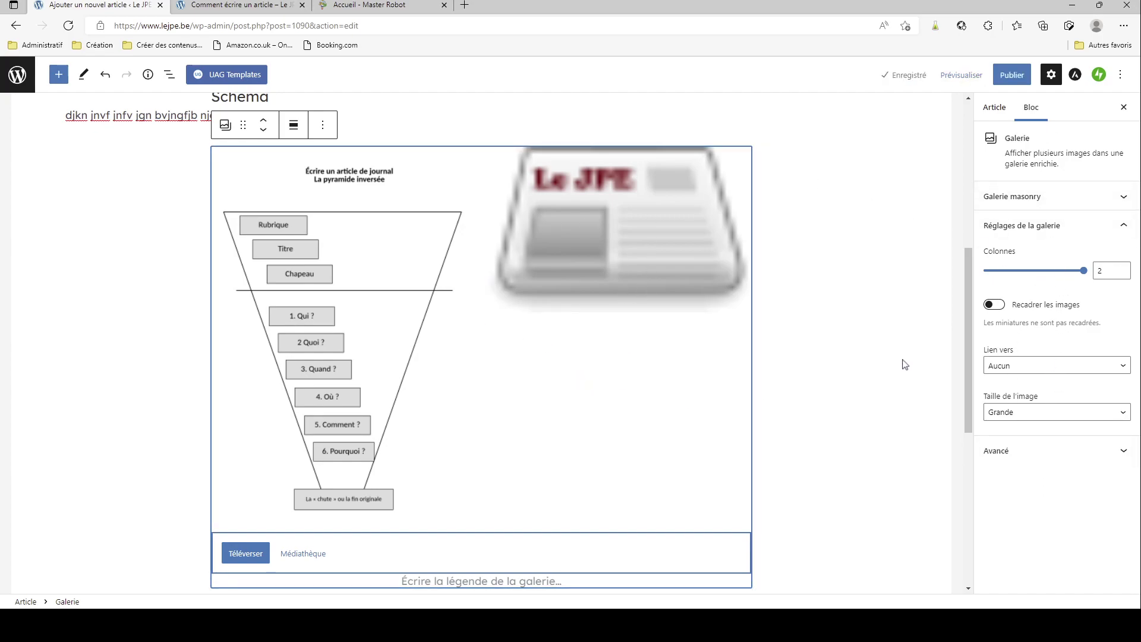
# Show the article-level settings and look over the whole article from the title to the end
pyautogui.click(994, 109)
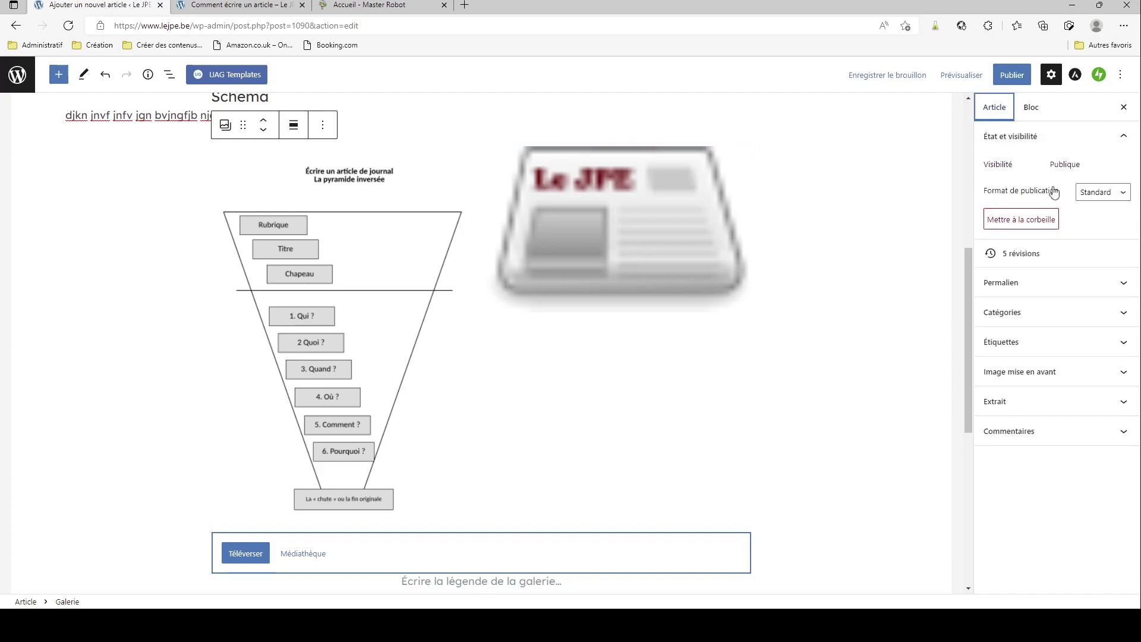
pyautogui.scroll(7, 573, 392)
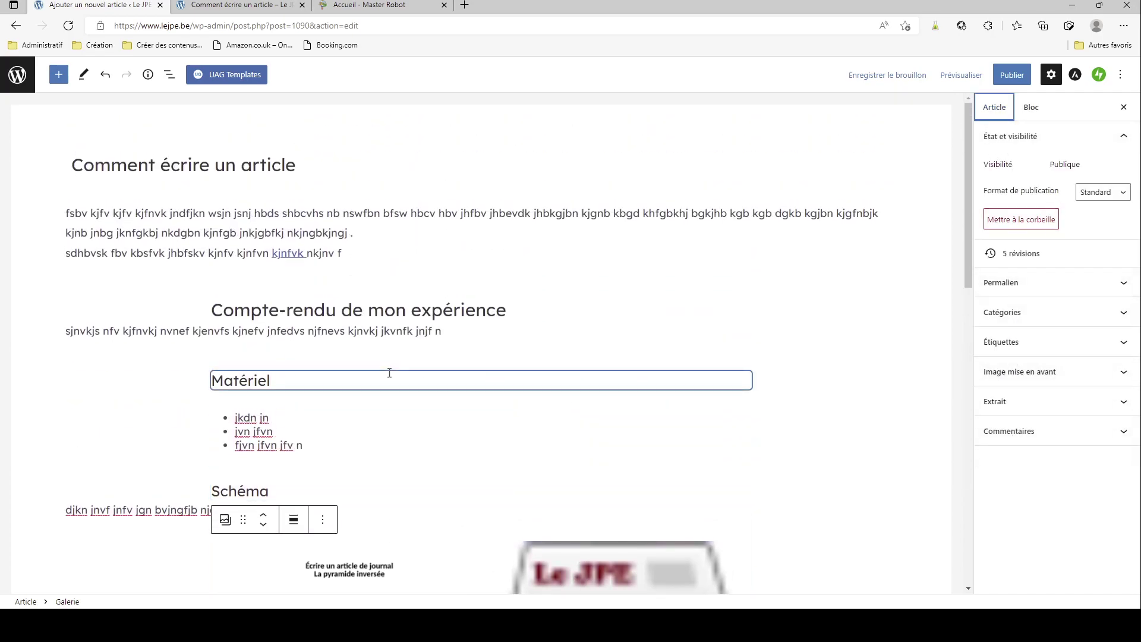
pyautogui.click(380, 252)
pyautogui.moveTo(485, 535)
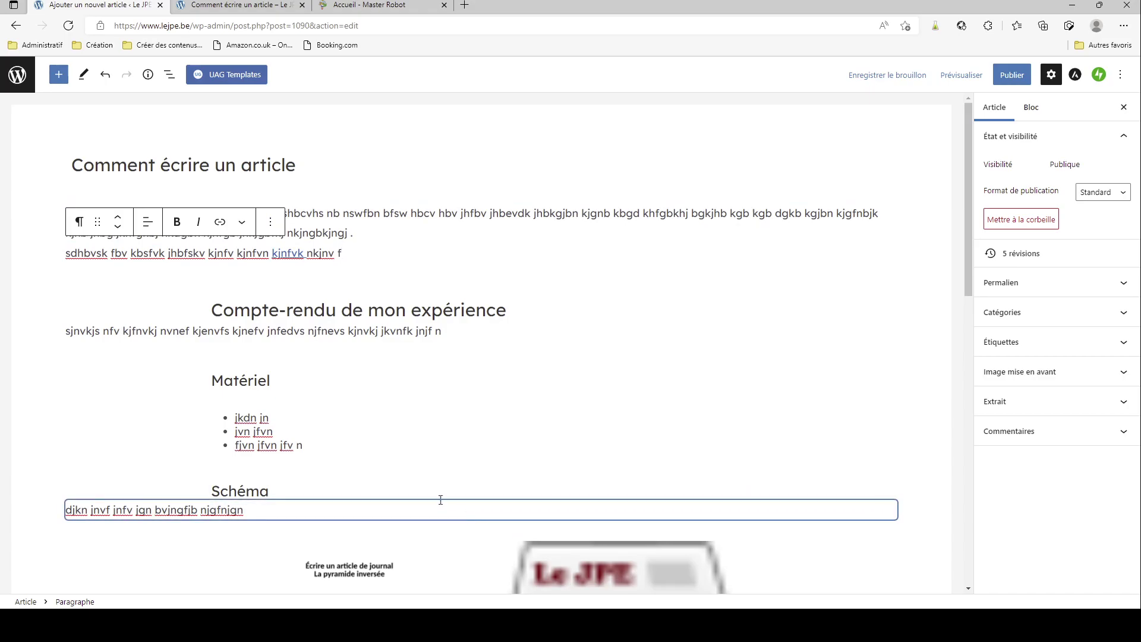
pyautogui.scroll(-12, 440, 500)
pyautogui.scroll(12, 421, 492)
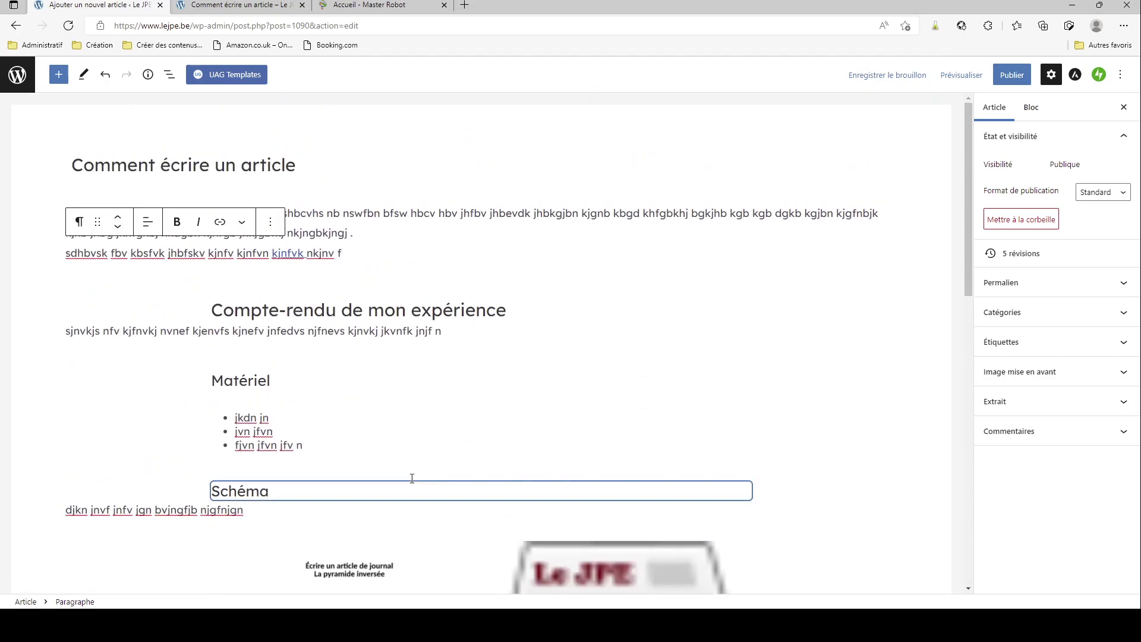
# Save the article as a draft (Enregistrer le brouillon)
pyautogui.moveTo(261, 269)
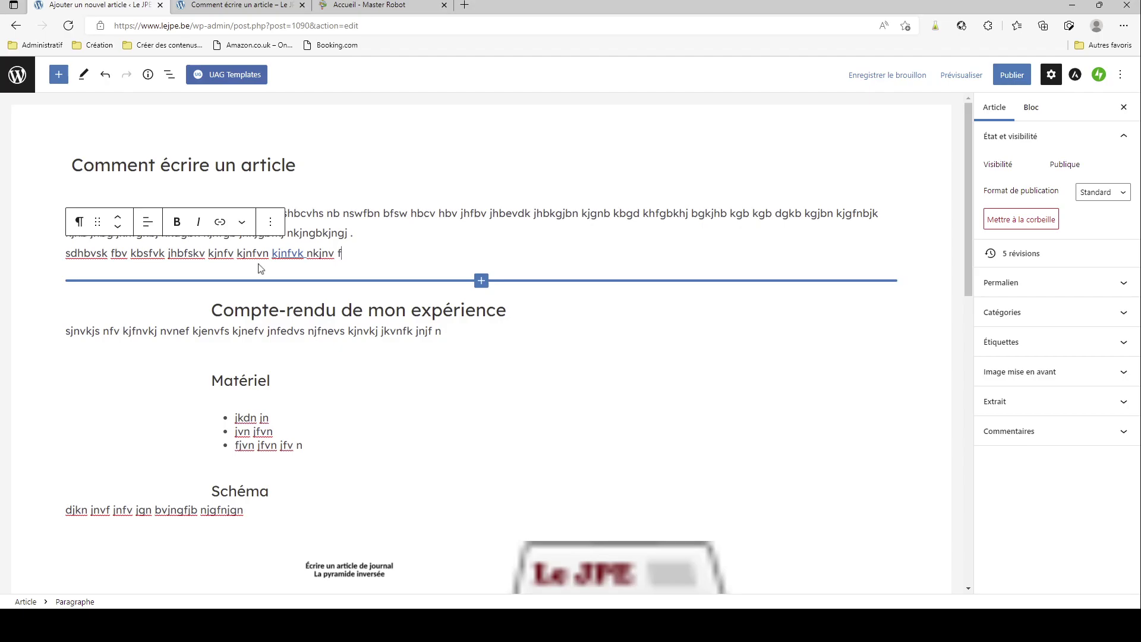
pyautogui.click(874, 82)
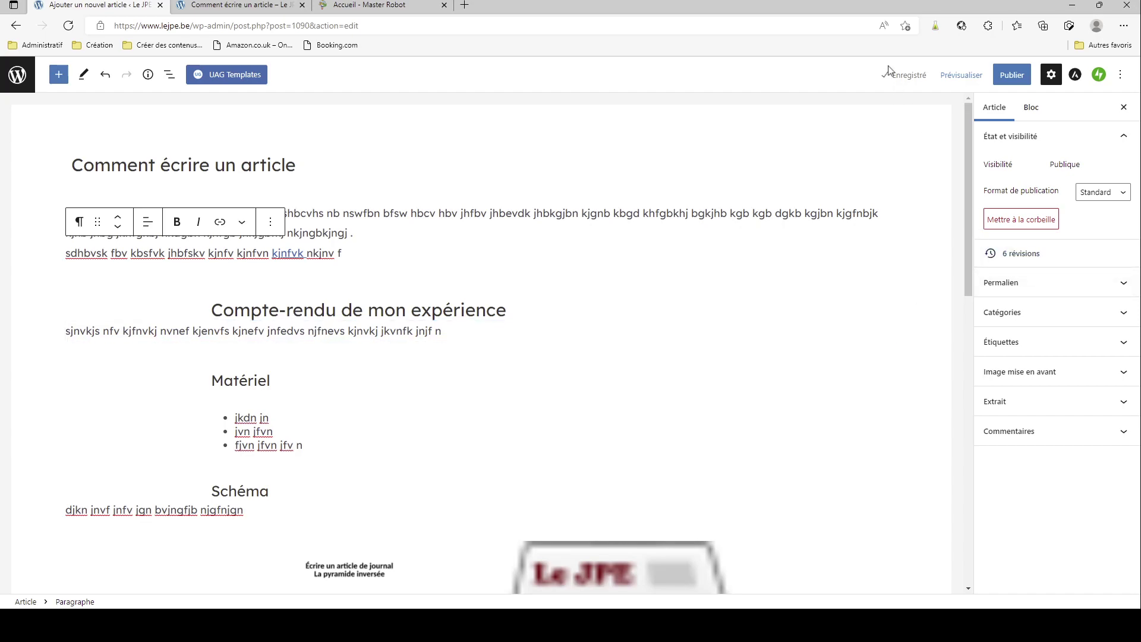
pyautogui.click(909, 80)
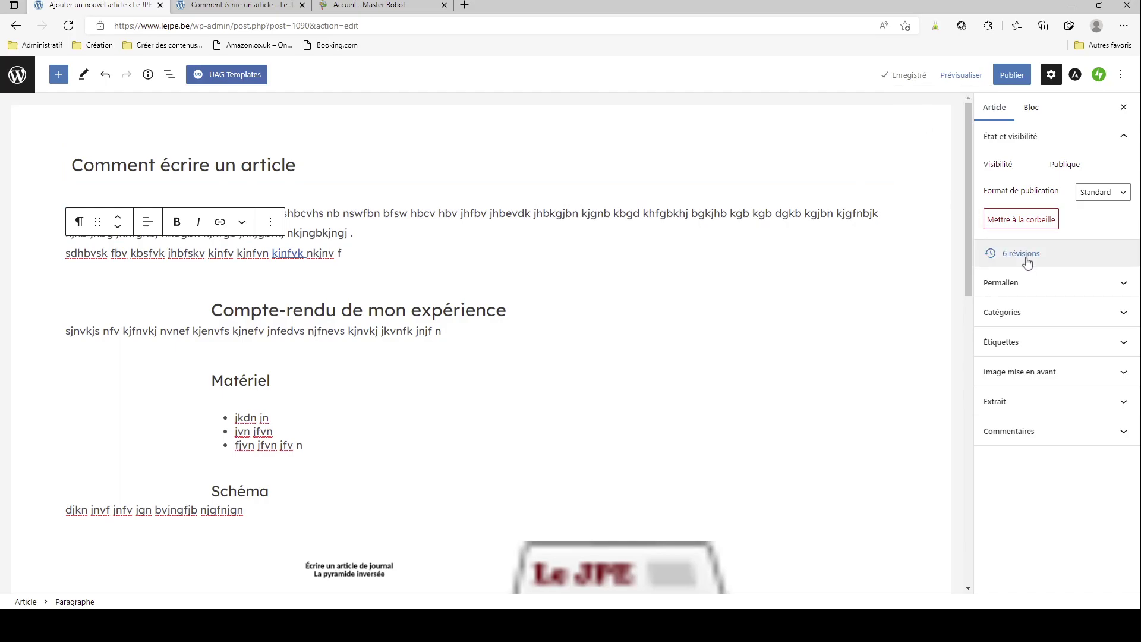
# Open the article's revision history and look over the removed and added content of the current revision
pyautogui.click(1009, 265)
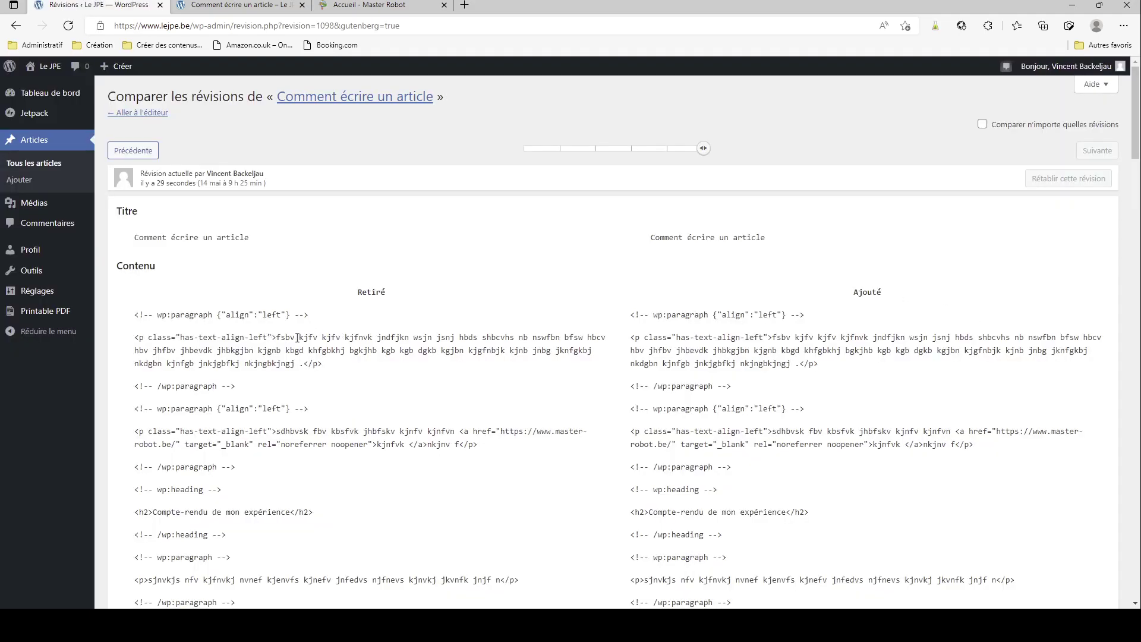
pyautogui.scroll(-10, 453, 422)
pyautogui.scroll(10, 474, 488)
pyautogui.scroll(-5, 473, 488)
pyautogui.scroll(5, 472, 484)
# Go back to the article's third revision to compare its changes, and return to the editor without restoring it
pyautogui.moveTo(704, 149)
pyautogui.moveTo(703, 148); pyautogui.dragTo(596, 153)
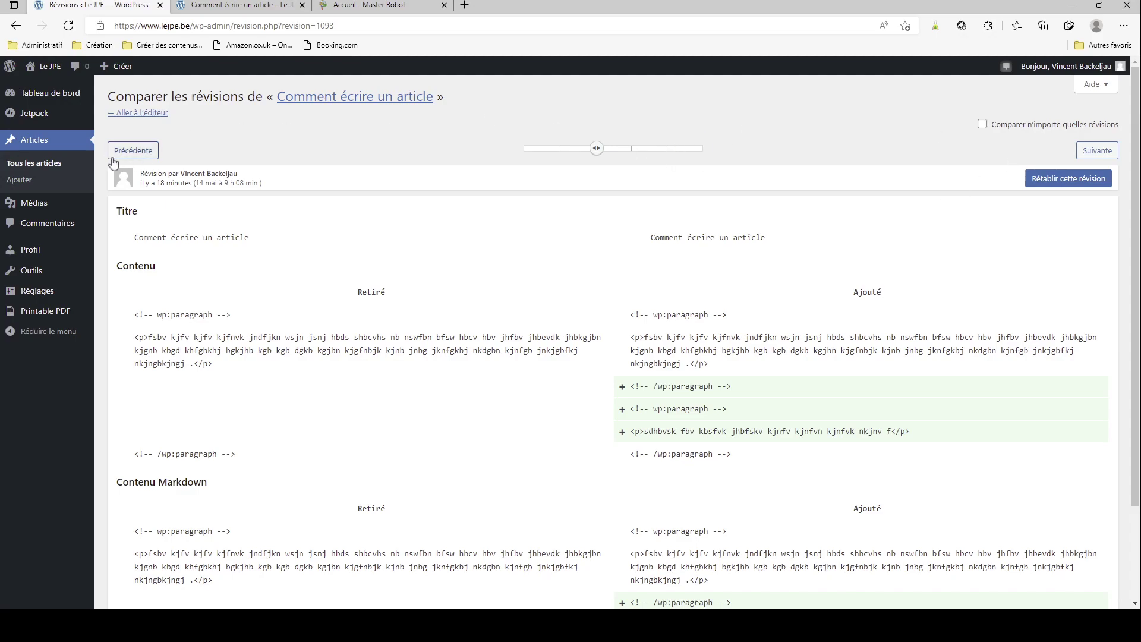
pyautogui.click(137, 113)
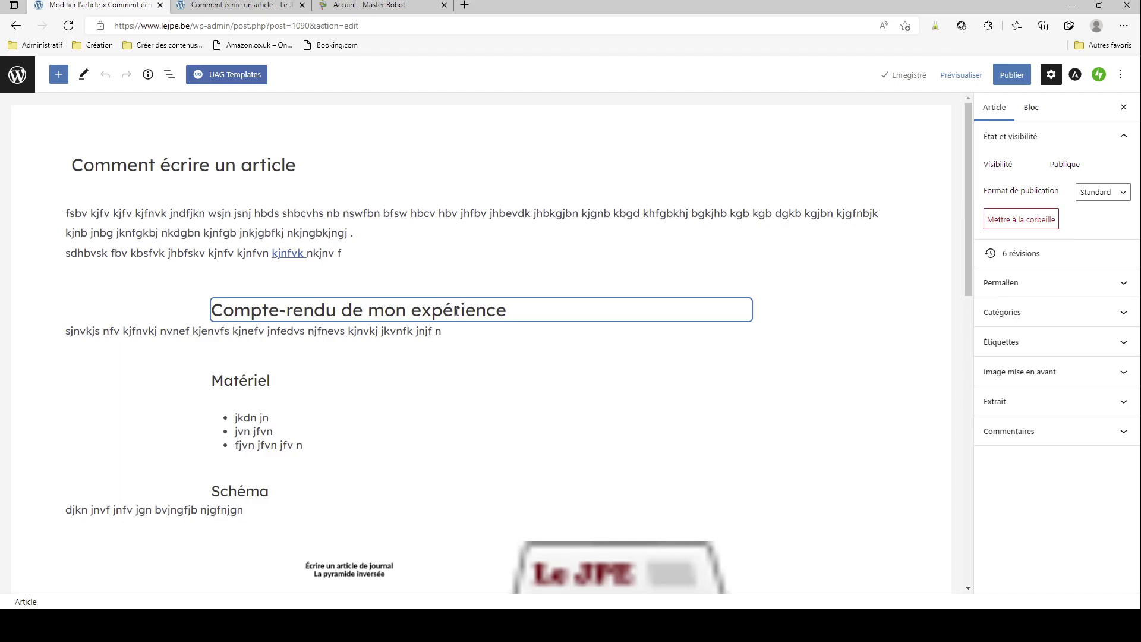
# Submit the article for review (Soumettre à la relecture) and leave the editor for the WordPress dashboard
pyautogui.click(1012, 75)
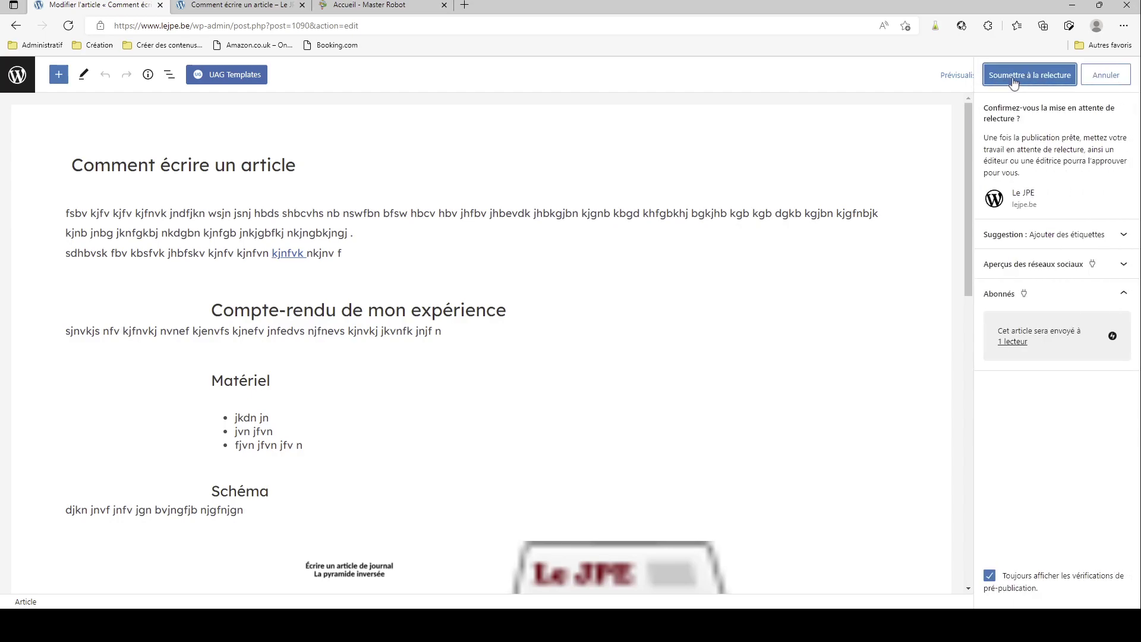
pyautogui.click(1014, 81)
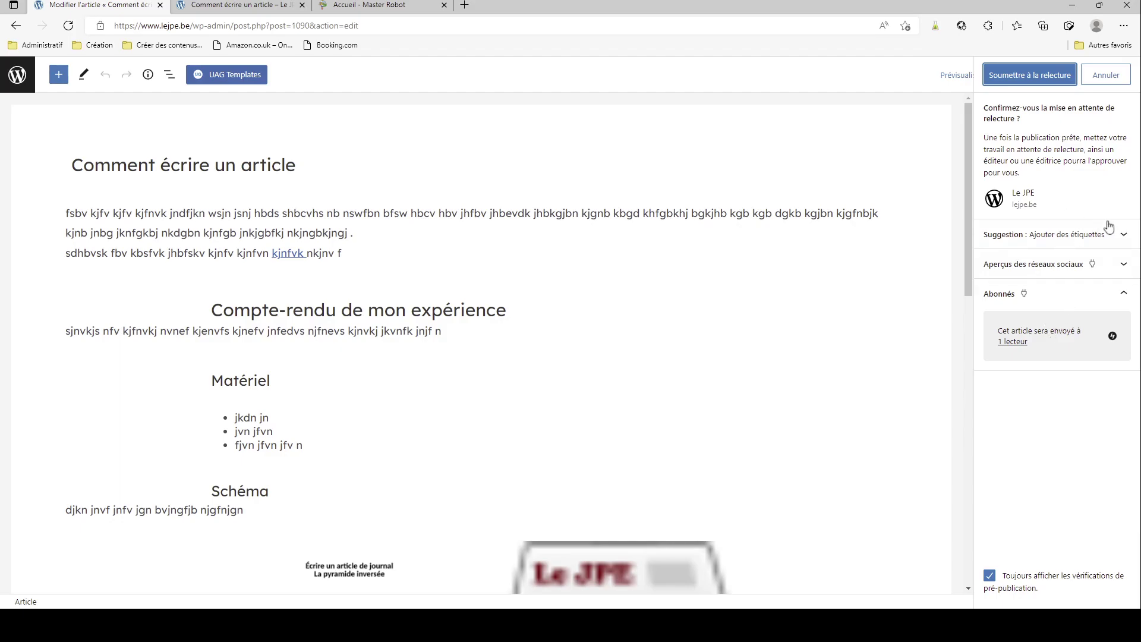
pyautogui.click(1027, 86)
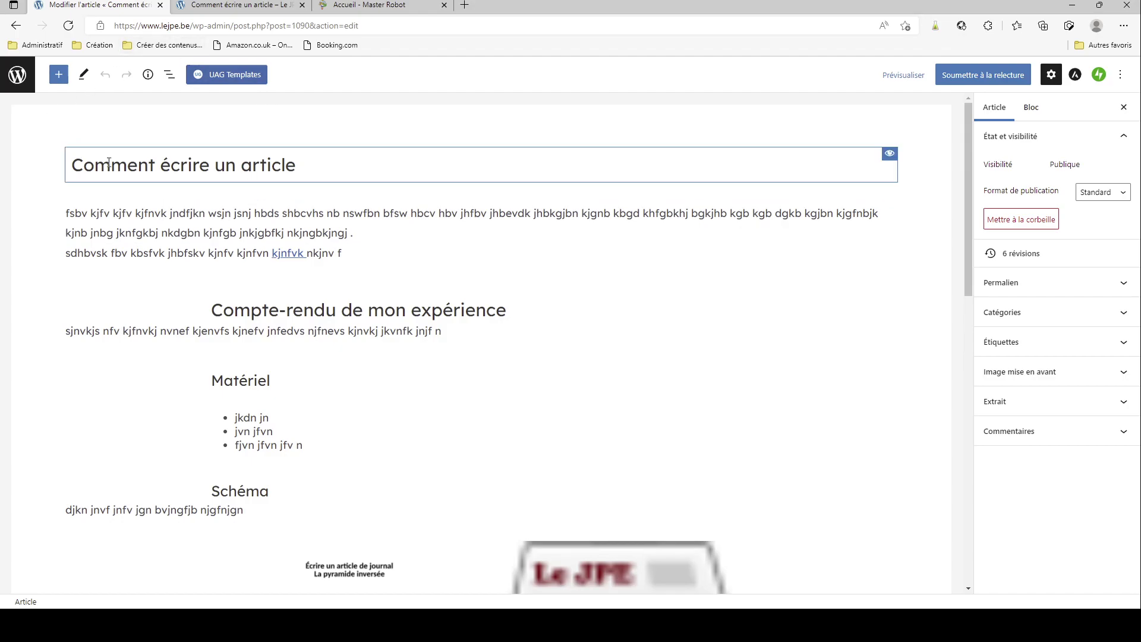
pyautogui.click(16, 82)
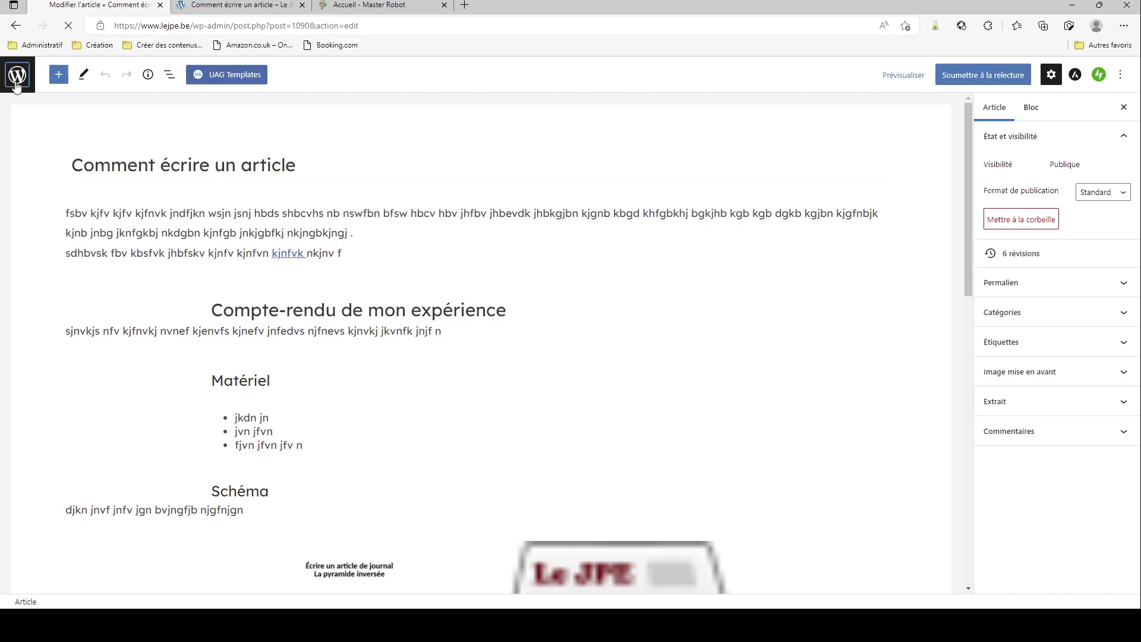